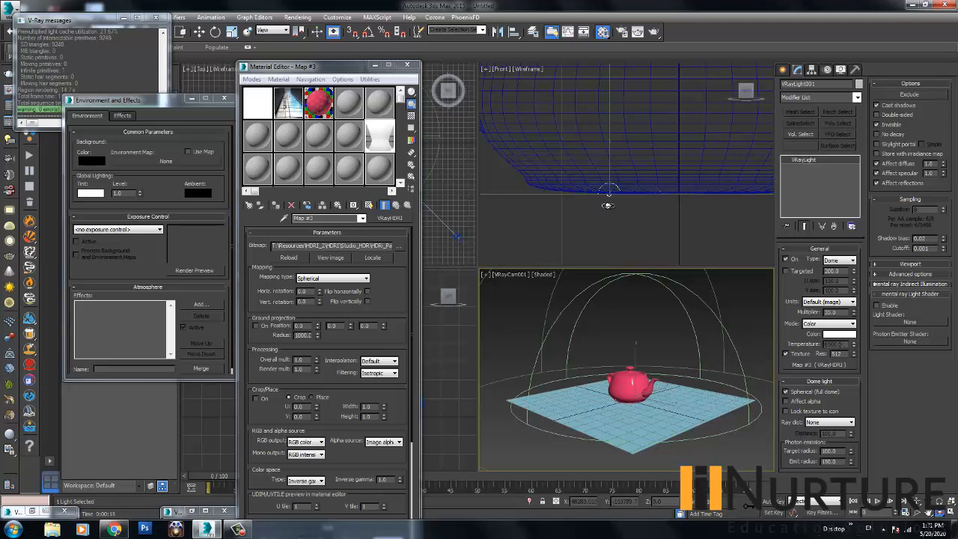
- Close the environment settings and delete the existing VRay dome light from the scene, picking VRayLight001 by name
{"action": "key", "text": "w"}
{"action": "left_click", "coordinate": [704, 342]}
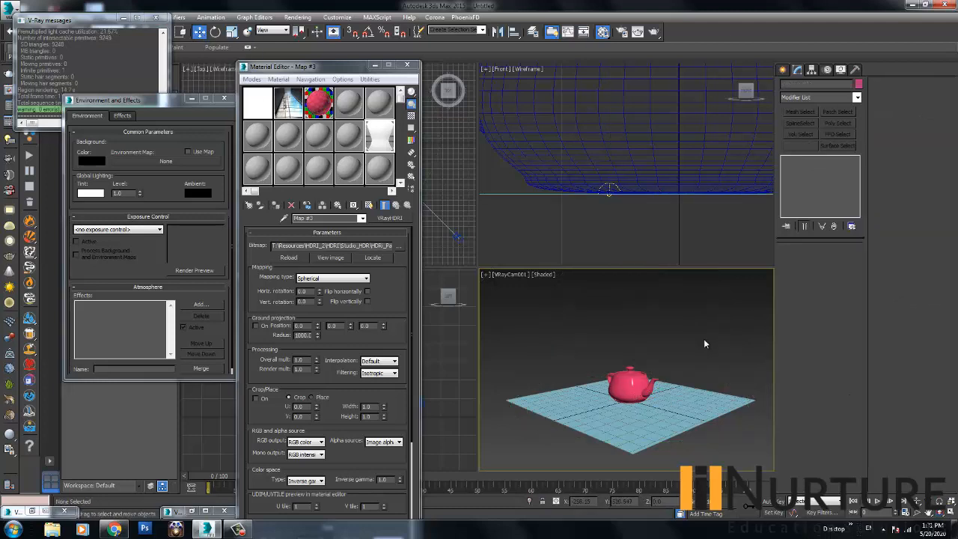
{"action": "left_click", "coordinate": [223, 100]}
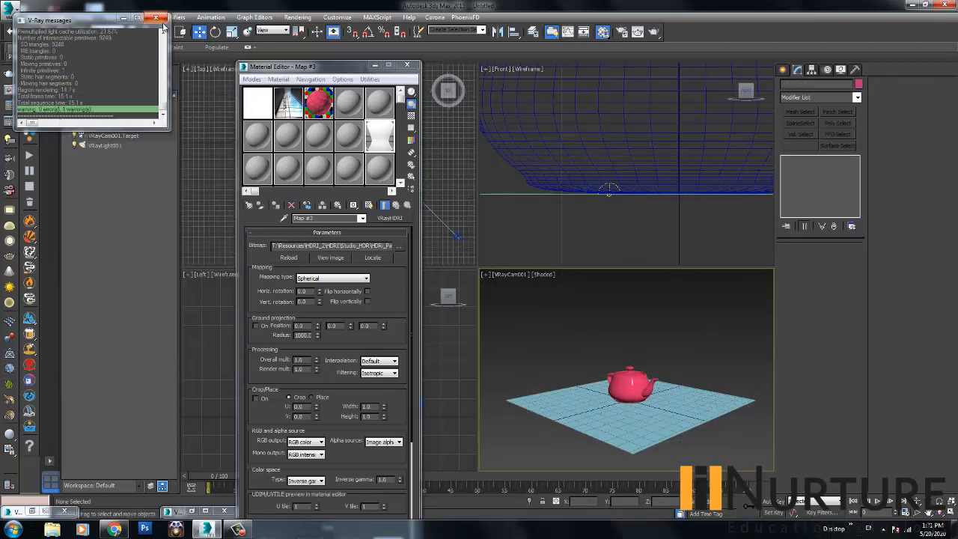
{"action": "left_click_drag", "start_coordinate": [103, 20], "coordinate": [50, 80]}
{"action": "left_click", "coordinate": [148, 32]}
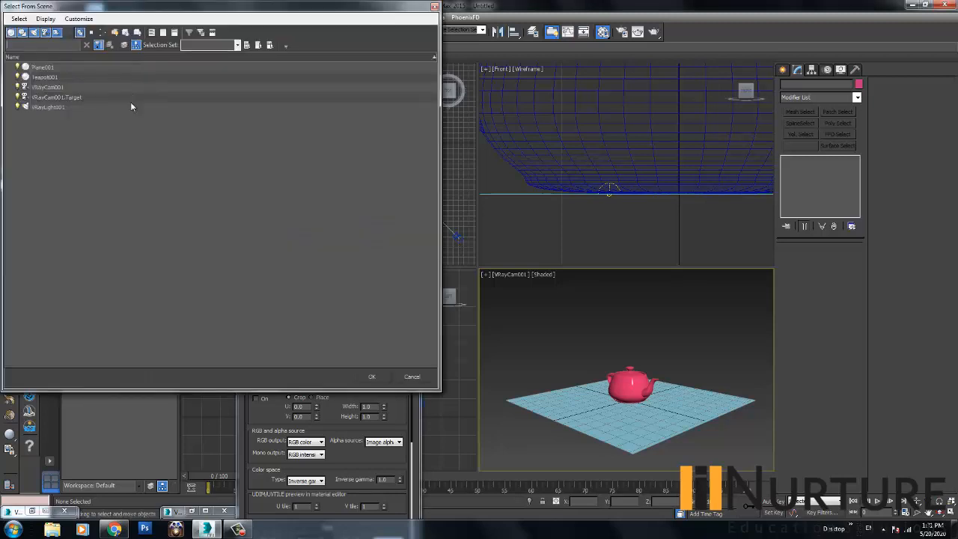
{"action": "left_click", "coordinate": [44, 107]}
{"action": "left_click", "coordinate": [372, 377]}
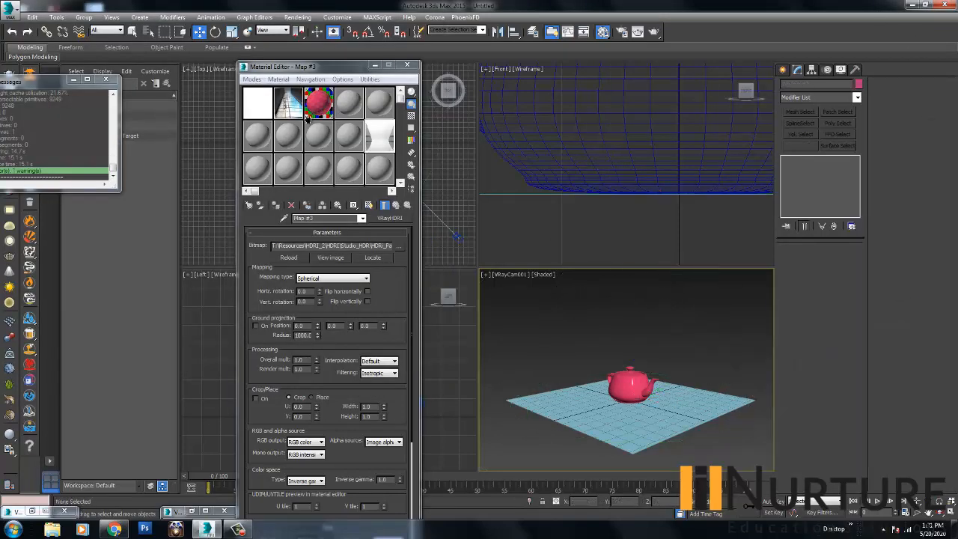
- Create a sphere-type VRay light with a radius of about 13.7 on the plane beside the teapot
{"action": "left_click", "coordinate": [783, 69]}
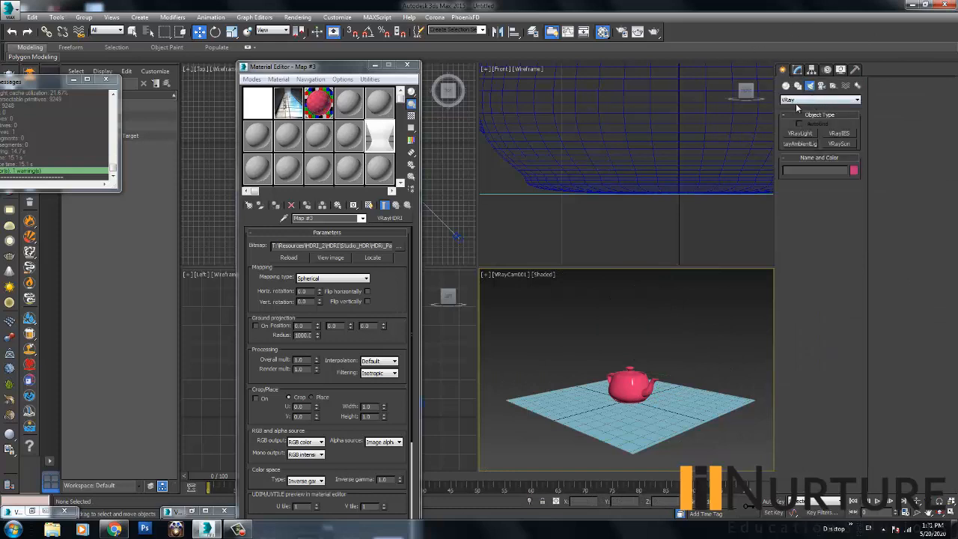
{"action": "left_click", "coordinate": [799, 133]}
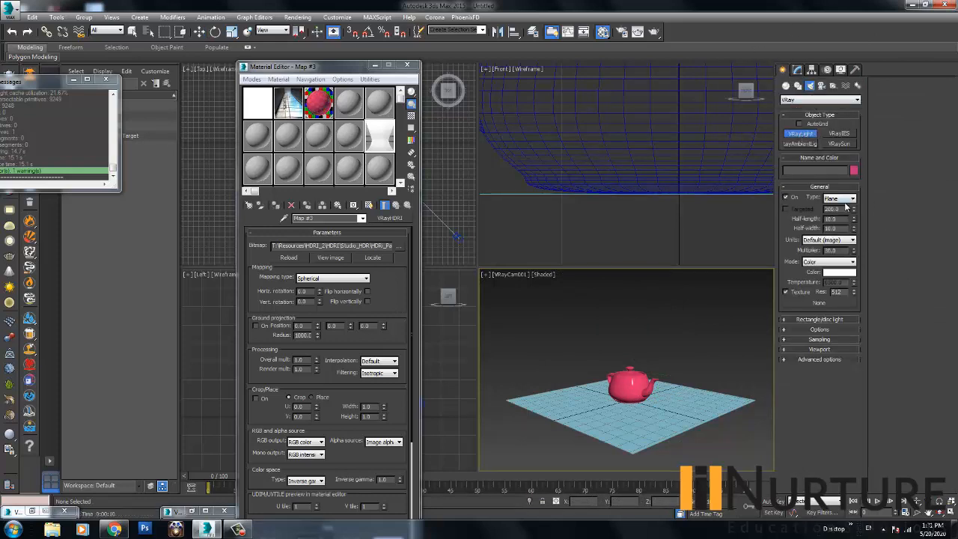
{"action": "left_click", "coordinate": [848, 198]}
{"action": "left_click", "coordinate": [835, 226]}
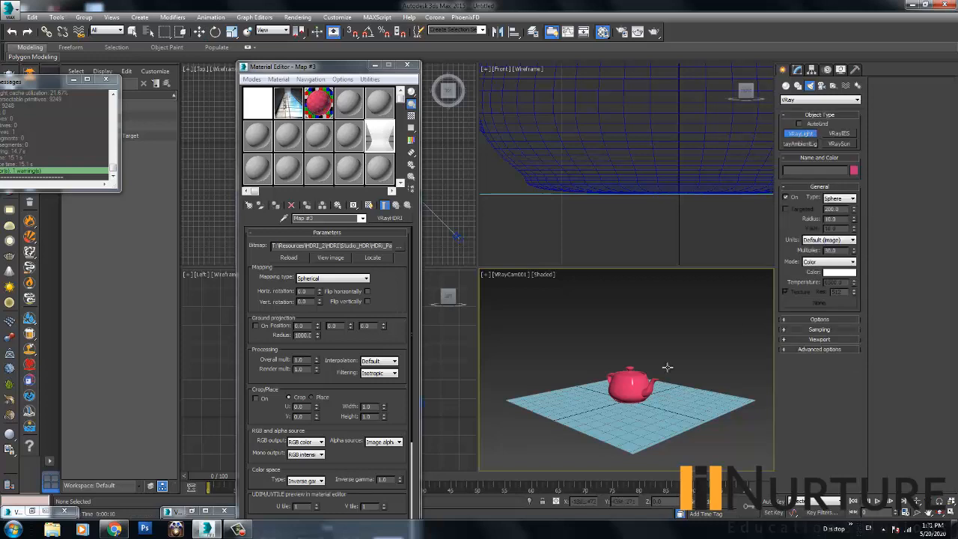
{"action": "left_click", "coordinate": [576, 399]}
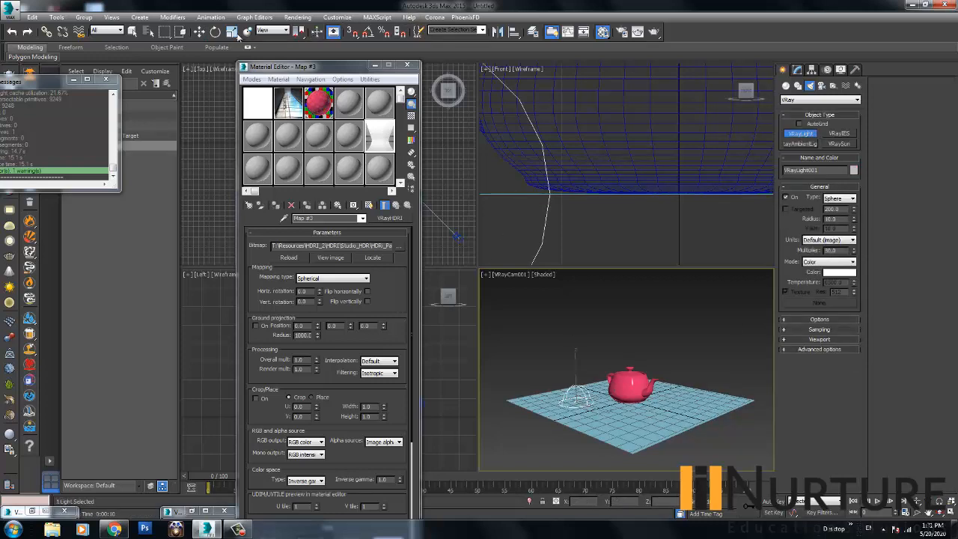
- Raise the sphere light to a height of about 52 above the plane and render the camera view
{"action": "left_click", "coordinate": [199, 31]}
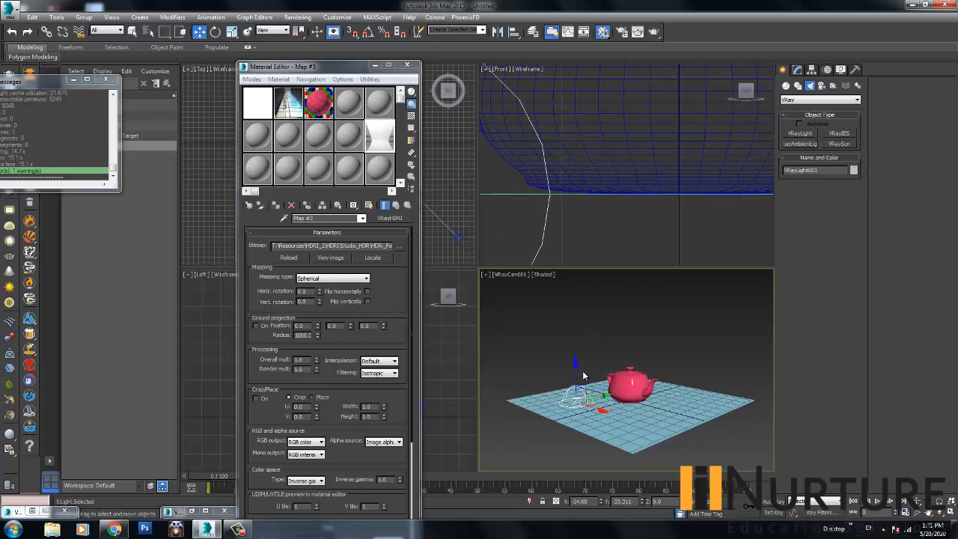
{"action": "left_click_drag", "start_coordinate": [585, 376], "coordinate": [580, 309]}
{"action": "left_click", "coordinate": [951, 514]}
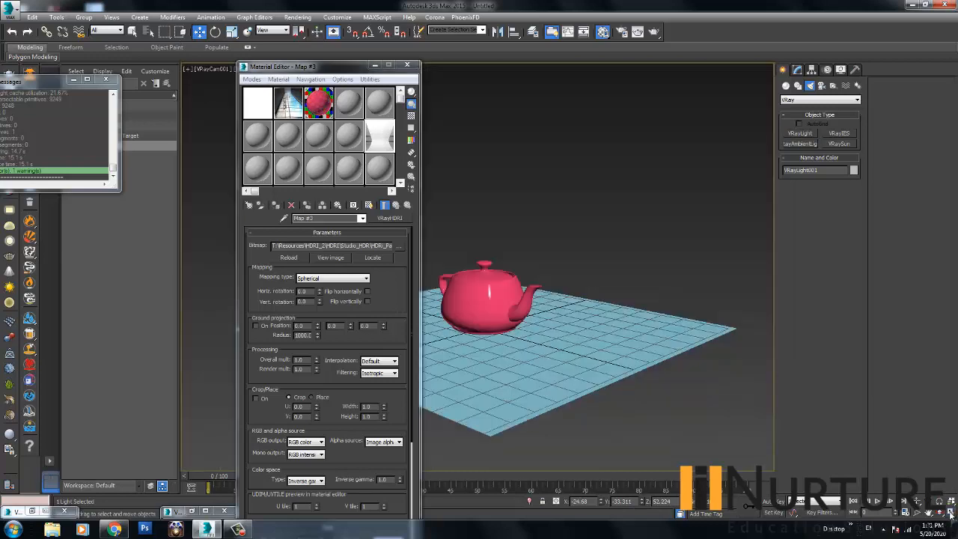
{"action": "left_click", "coordinate": [656, 32]}
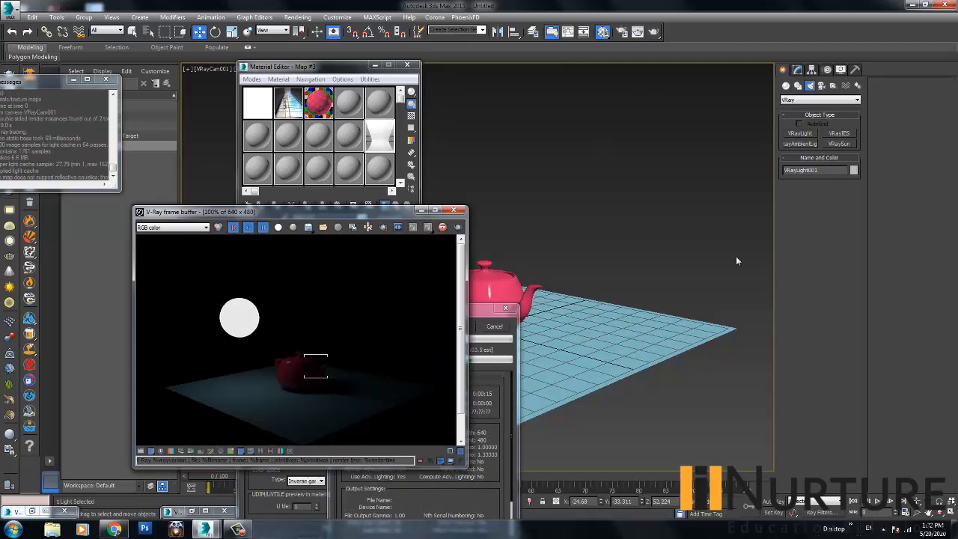
- Set the sphere light's multiplier to 100
{"action": "left_click", "coordinate": [798, 69]}
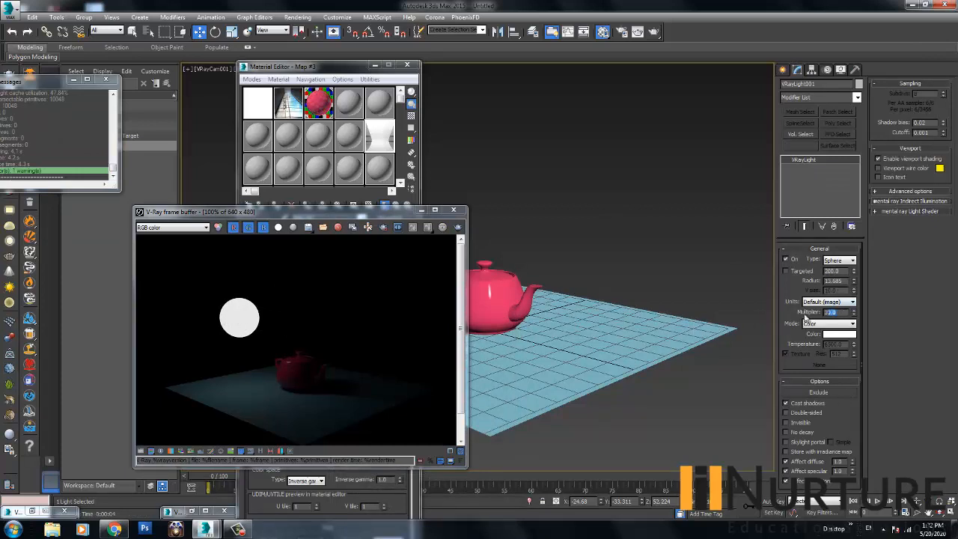
{"action": "left_click_drag", "start_coordinate": [836, 312], "coordinate": [795, 315]}
{"action": "type", "text": "300"}
{"action": "key", "text": "Return"}
- Switch the sphere light's color mode to Temperature at 2500 and render the camera view
{"action": "left_click", "coordinate": [818, 324]}
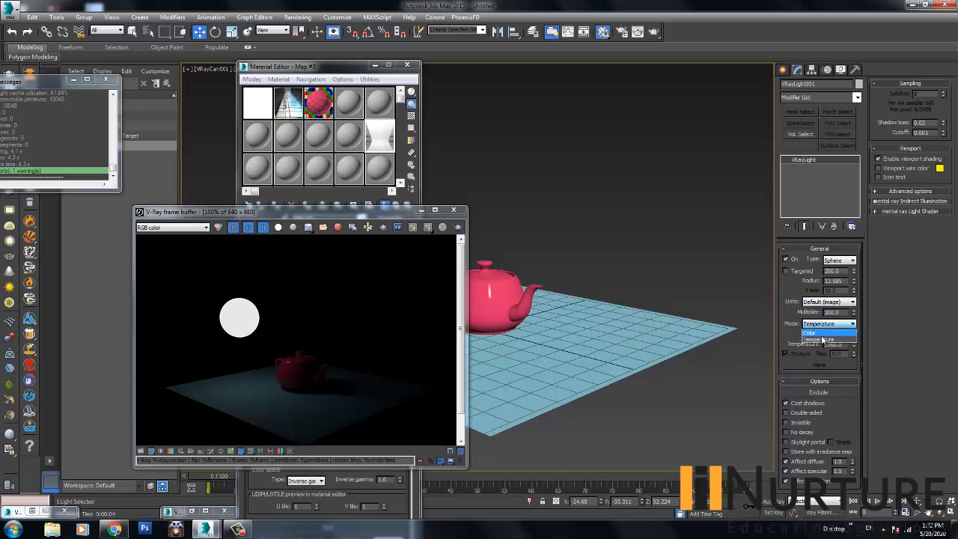
{"action": "left_click", "coordinate": [827, 334]}
{"action": "left_click_drag", "start_coordinate": [843, 344], "coordinate": [792, 341]}
{"action": "type", "text": "2500"}
{"action": "key", "text": "Return"}
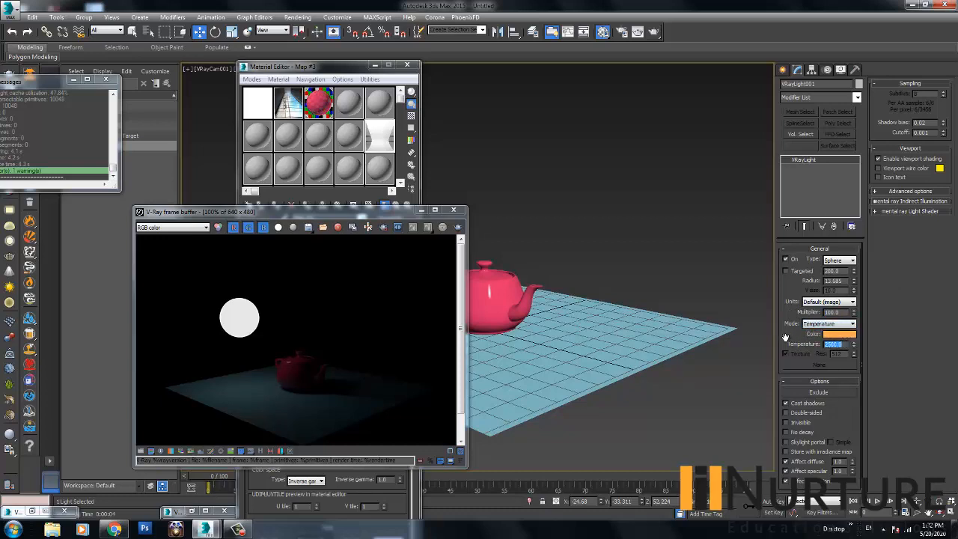
{"action": "left_click", "coordinate": [654, 31]}
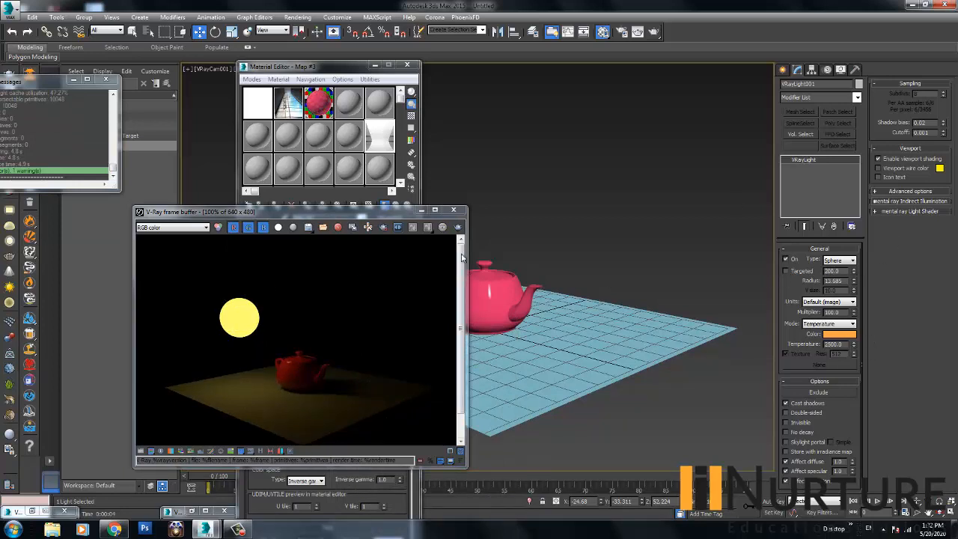
- Enlarge the sphere light by setting its radius to 50
{"action": "left_click", "coordinate": [834, 281]}
{"action": "type", "text": "5"}
{"action": "key", "text": "Return"}
{"action": "type", "text": "50"}
{"action": "key", "text": "Return"}
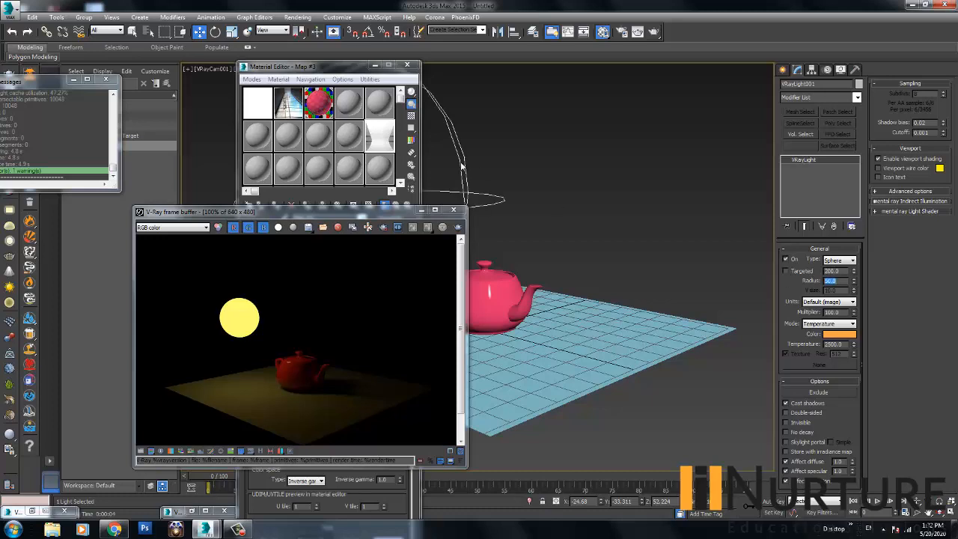
- Move the sphere light away from the teapot to about Y -73, Z 84.6 and render the camera view
{"action": "left_click", "coordinate": [372, 66]}
{"action": "left_click_drag", "start_coordinate": [310, 213], "coordinate": [683, 192]}
{"action": "left_click_drag", "start_coordinate": [381, 186], "coordinate": [279, 93]}
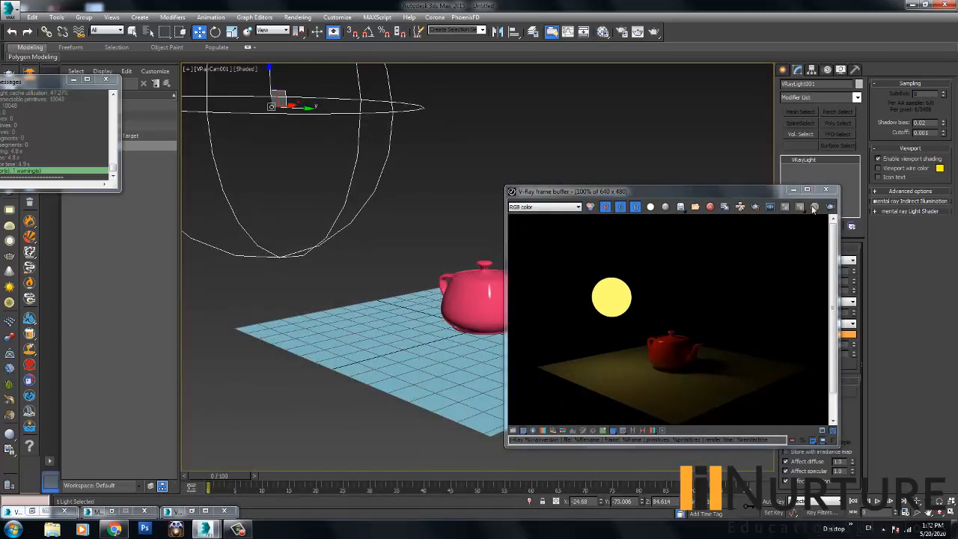
{"action": "left_click_drag", "start_coordinate": [622, 191], "coordinate": [404, 185]}
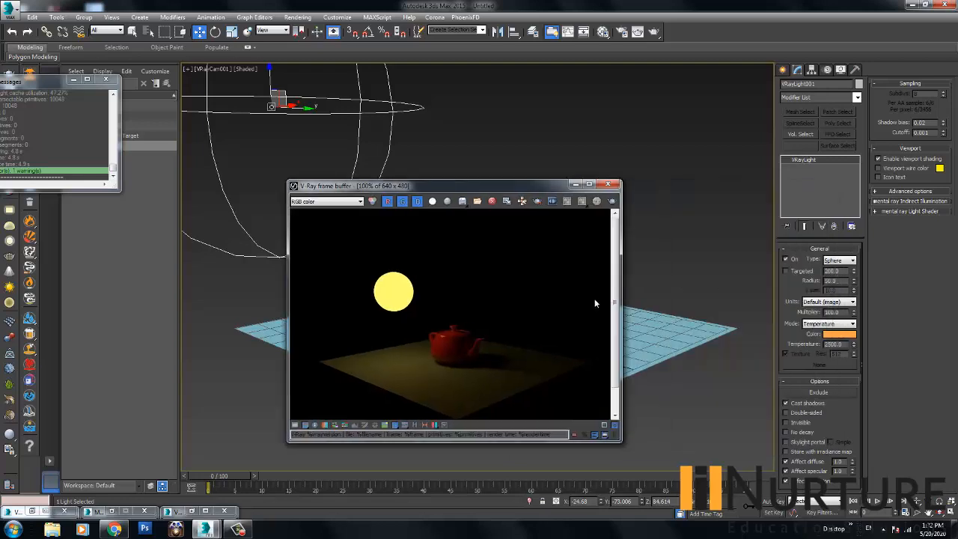
{"action": "left_click", "coordinate": [612, 200]}
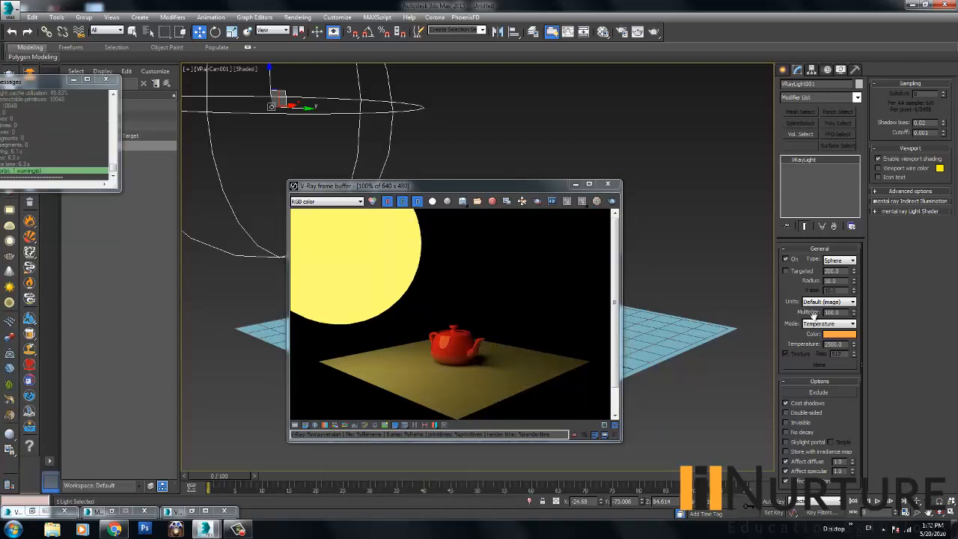
- Reduce the sphere light's radius to 1 and render the camera view
{"action": "left_click_drag", "start_coordinate": [843, 280], "coordinate": [780, 279]}
{"action": "type", "text": "1"}
{"action": "key", "text": "Return"}
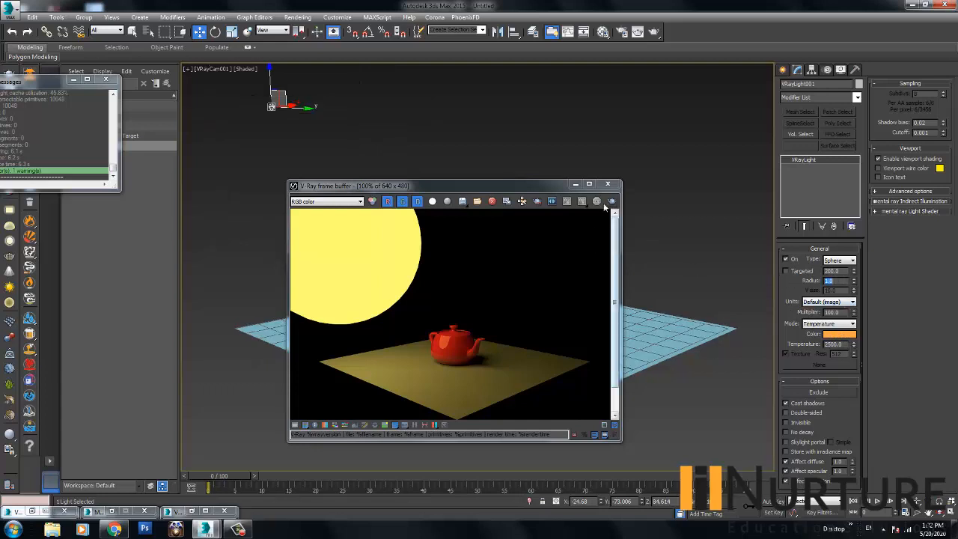
{"action": "key", "text": "shift+q"}
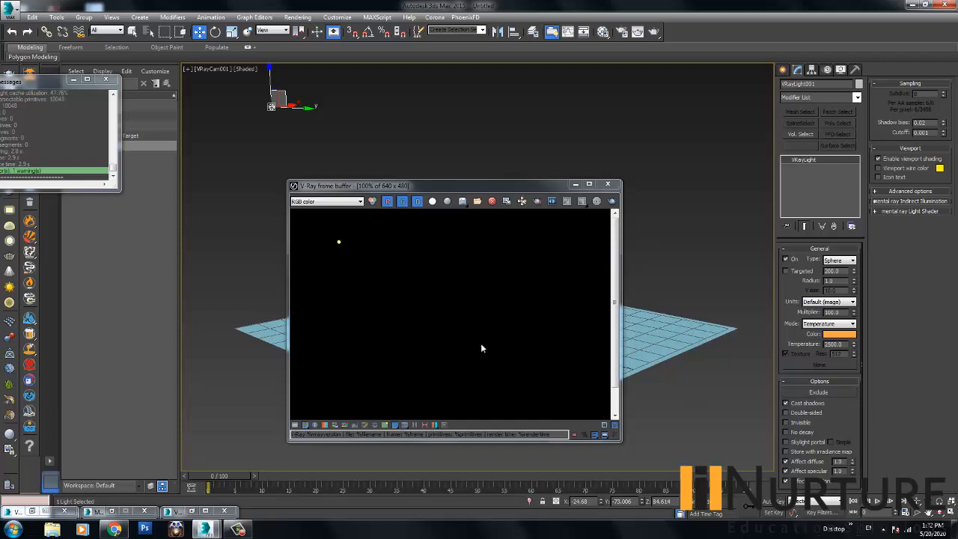
- Set the sphere light's multiplier to 1000 and render the camera view
{"action": "left_click_drag", "start_coordinate": [847, 312], "coordinate": [795, 313]}
{"action": "type", "text": "1000"}
{"action": "key", "text": "Return"}
{"action": "left_click", "coordinate": [611, 201]}
- Increase the sphere light's multiplier to 5000 and render the camera view
{"action": "left_click_drag", "start_coordinate": [846, 312], "coordinate": [748, 317]}
{"action": "type", "text": "5000"}
{"action": "key", "text": "Return"}
{"action": "left_click", "coordinate": [611, 200]}
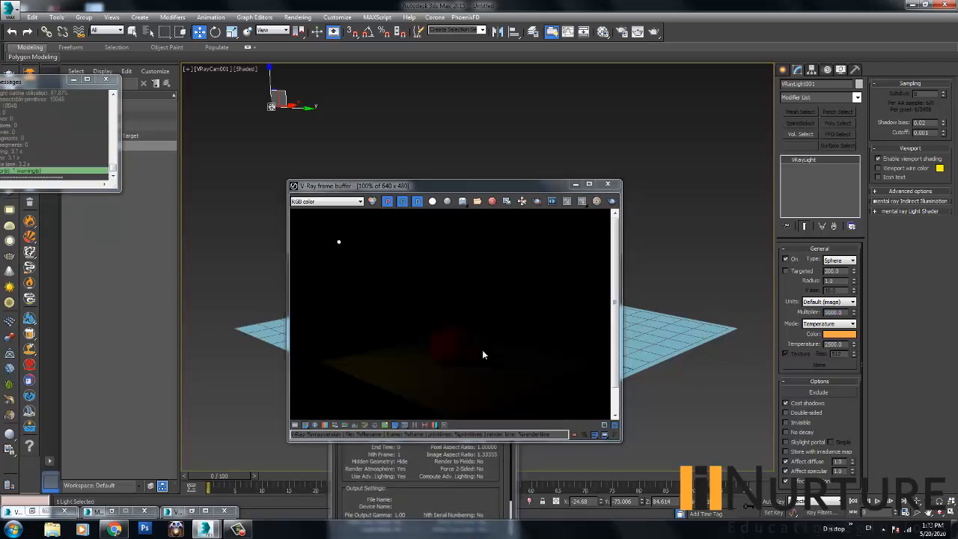
- Raise the sphere light's multiplier to 15000 and render the camera view
{"action": "left_click_drag", "start_coordinate": [849, 312], "coordinate": [798, 313]}
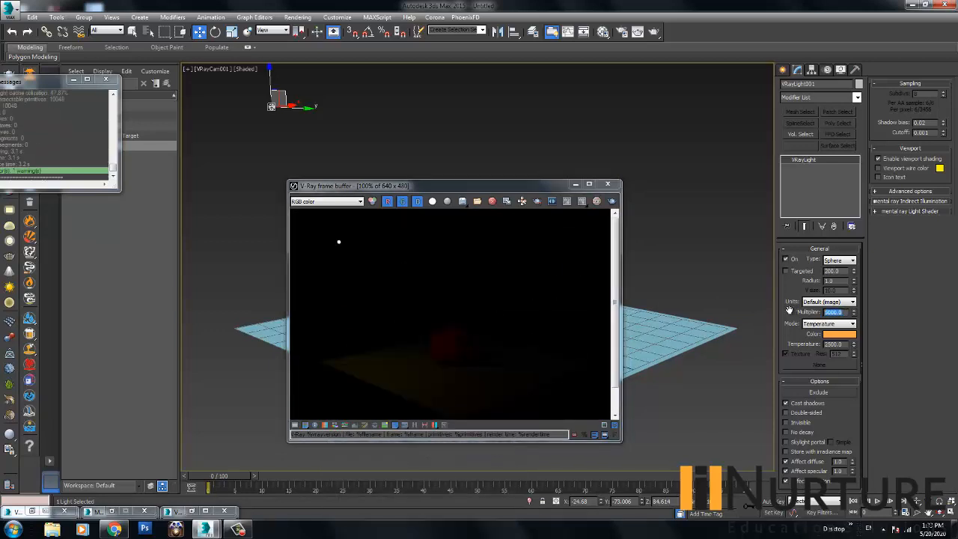
{"action": "type", "text": "15000"}
{"action": "key", "text": "Return"}
{"action": "left_click", "coordinate": [654, 32]}
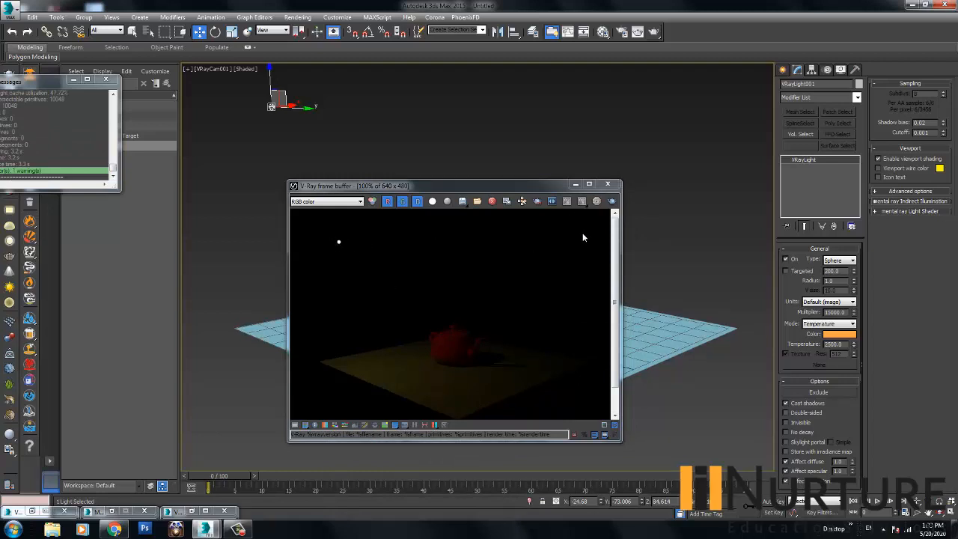
- Close the rendered image and delete the sphere light from the scene
{"action": "left_click", "coordinate": [615, 186]}
{"action": "left_click", "coordinate": [325, 119]}
{"action": "left_click_drag", "start_coordinate": [249, 136], "coordinate": [332, 91]}
{"action": "key", "text": "Delete"}
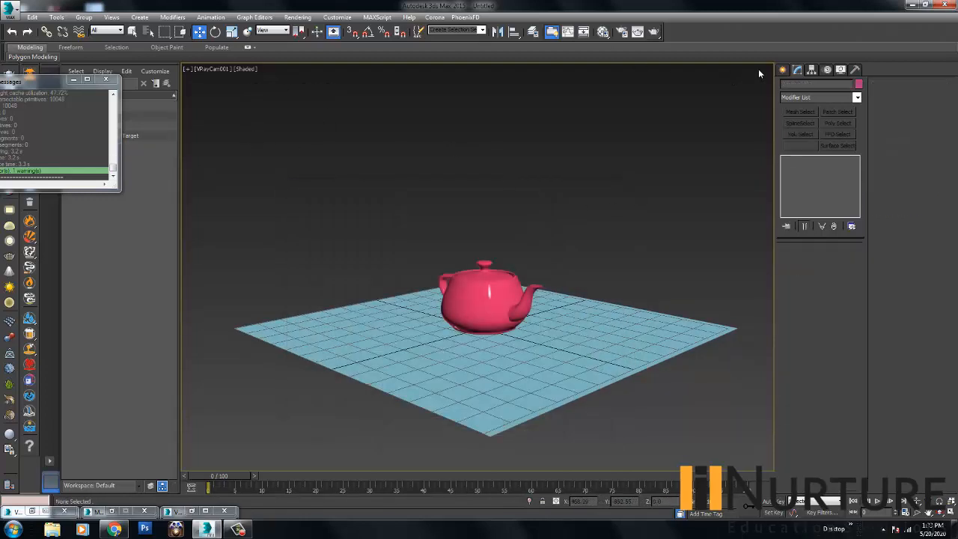
{"action": "left_click", "coordinate": [784, 70]}
{"action": "left_click", "coordinate": [811, 101]}
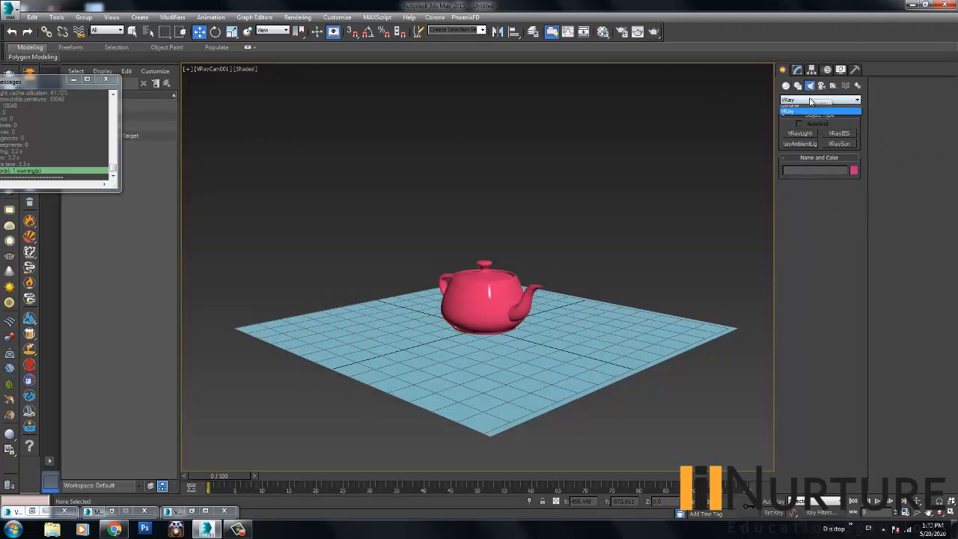
{"action": "left_click", "coordinate": [812, 111]}
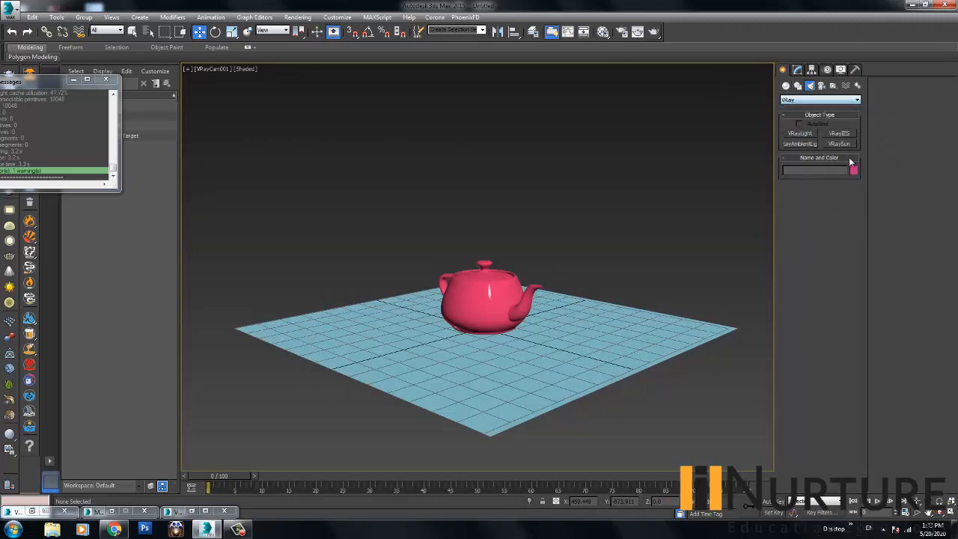
{"action": "left_click", "coordinate": [805, 133]}
{"action": "left_click", "coordinate": [841, 199]}
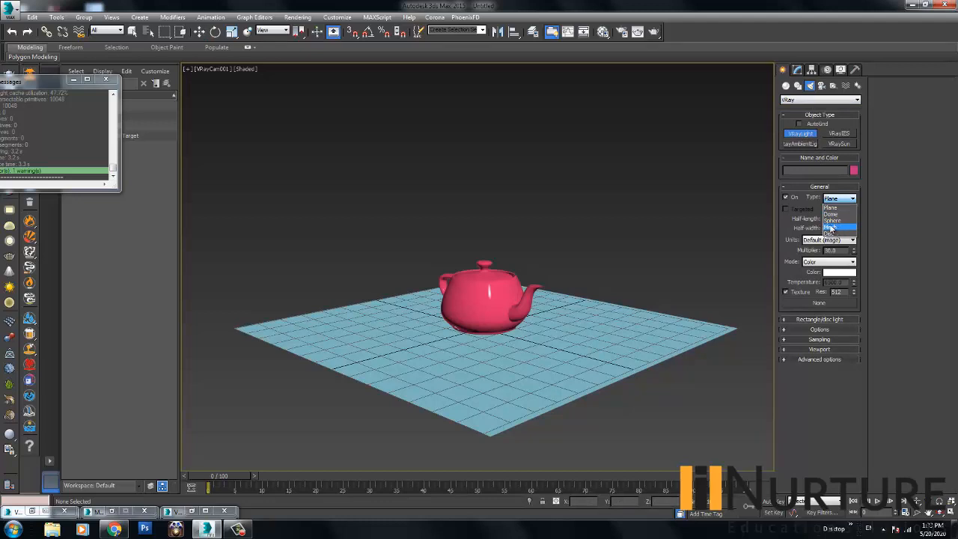
{"action": "left_click", "coordinate": [831, 226]}
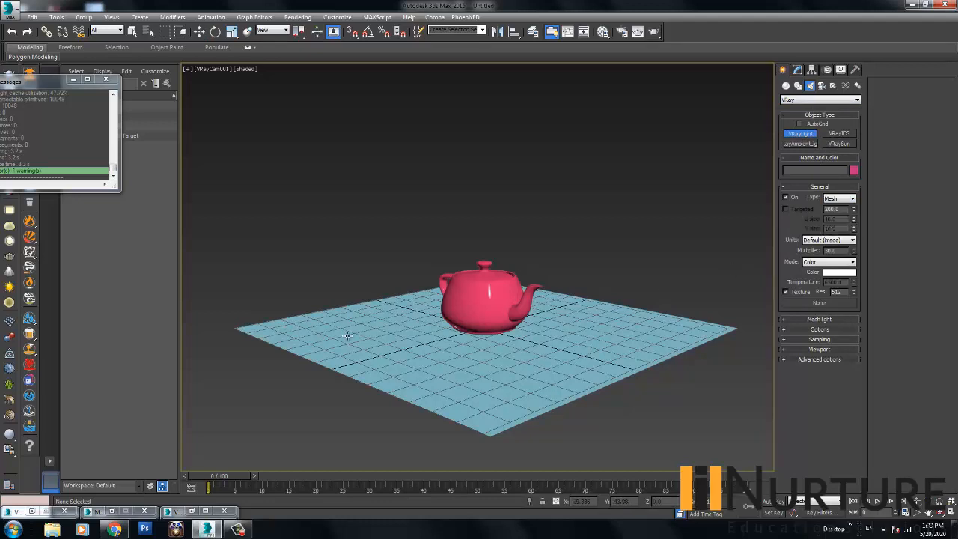
- Draw a six-point star spline on the plane beside the teapot, with radii of about 31 and 11.6
{"action": "left_click", "coordinate": [797, 85]}
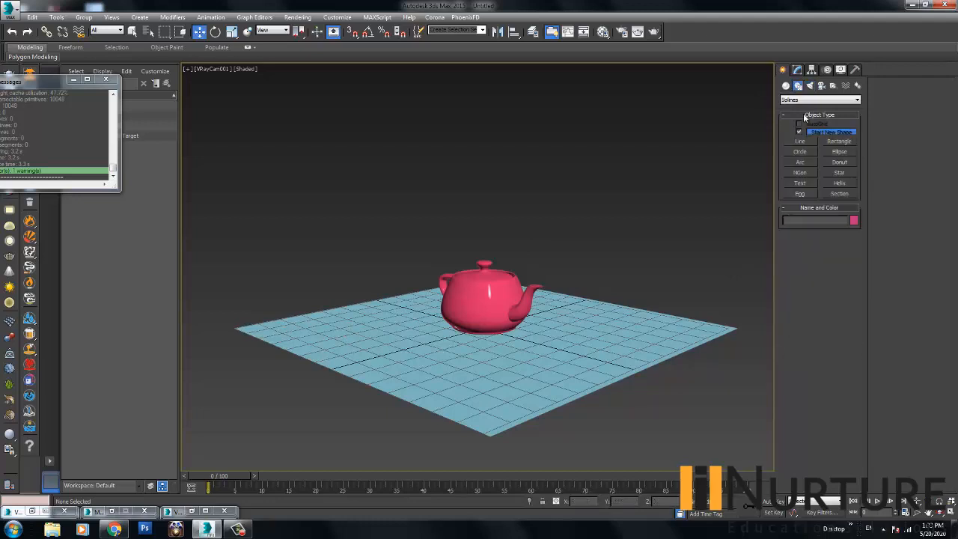
{"action": "left_click", "coordinate": [839, 172]}
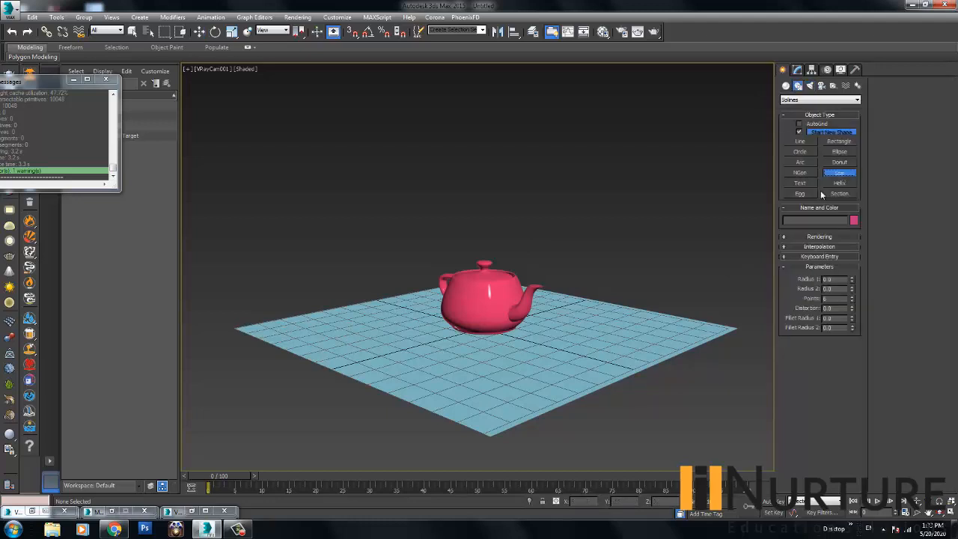
{"action": "left_click_drag", "start_coordinate": [379, 341], "coordinate": [289, 362]}
{"action": "left_click", "coordinate": [400, 347]}
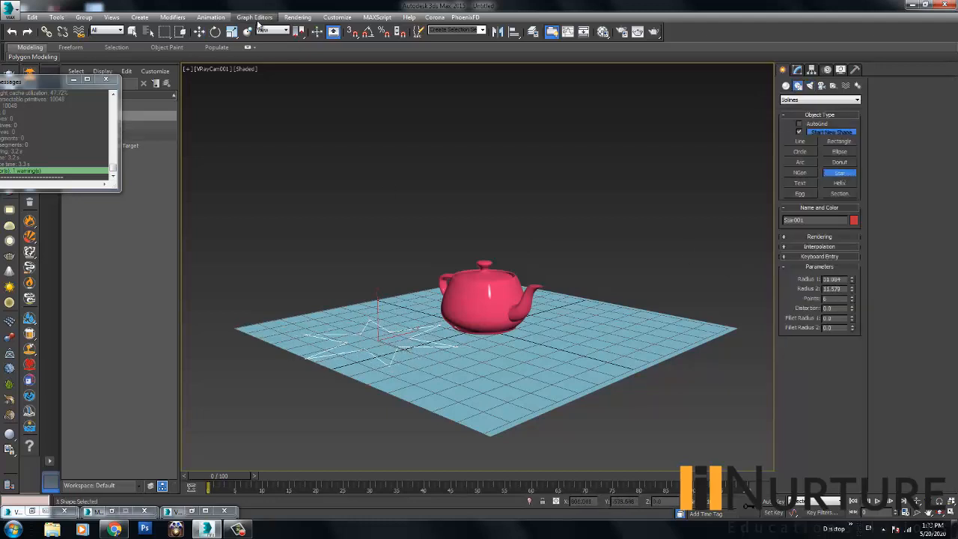
- Lift the star above the plane and stand it upright by rotating it -90 degrees about X with angle snap
{"action": "key", "text": "w"}
{"action": "key", "text": "e"}
{"action": "left_click_drag", "start_coordinate": [377, 314], "coordinate": [445, 148]}
{"action": "key", "text": "a"}
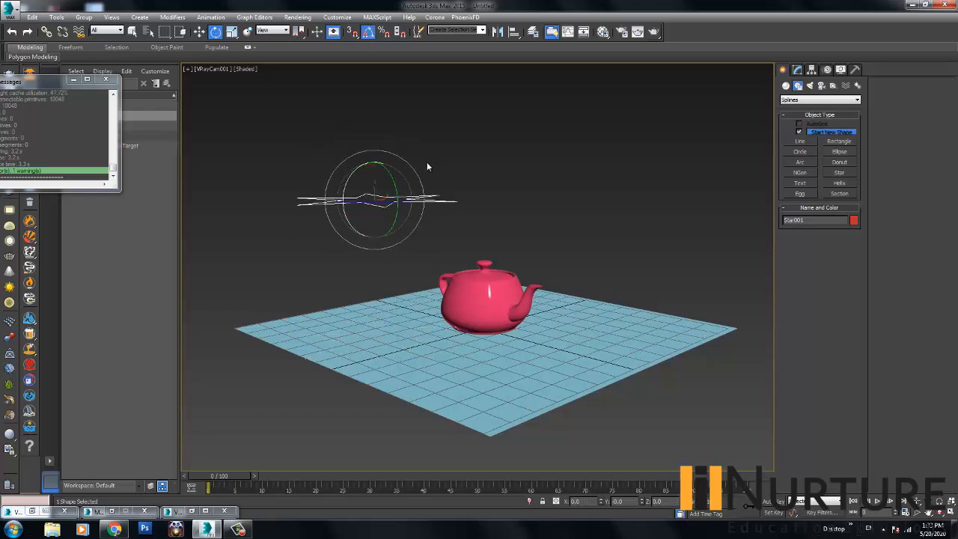
{"action": "left_click_drag", "start_coordinate": [352, 176], "coordinate": [391, 145]}
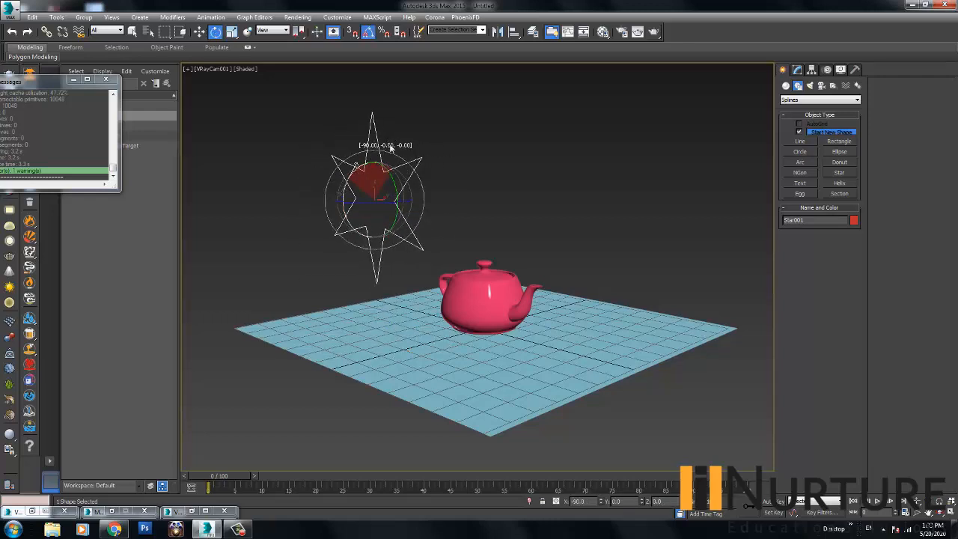
- Rotate the upright star to 90 degrees about Z and move it higher above the plane
{"action": "left_click_drag", "start_coordinate": [395, 203], "coordinate": [425, 204]}
{"action": "key", "text": "w"}
{"action": "left_click_drag", "start_coordinate": [373, 157], "coordinate": [375, 106]}
{"action": "key", "text": "e"}
{"action": "left_click", "coordinate": [494, 152]}
{"action": "left_click", "coordinate": [392, 141]}
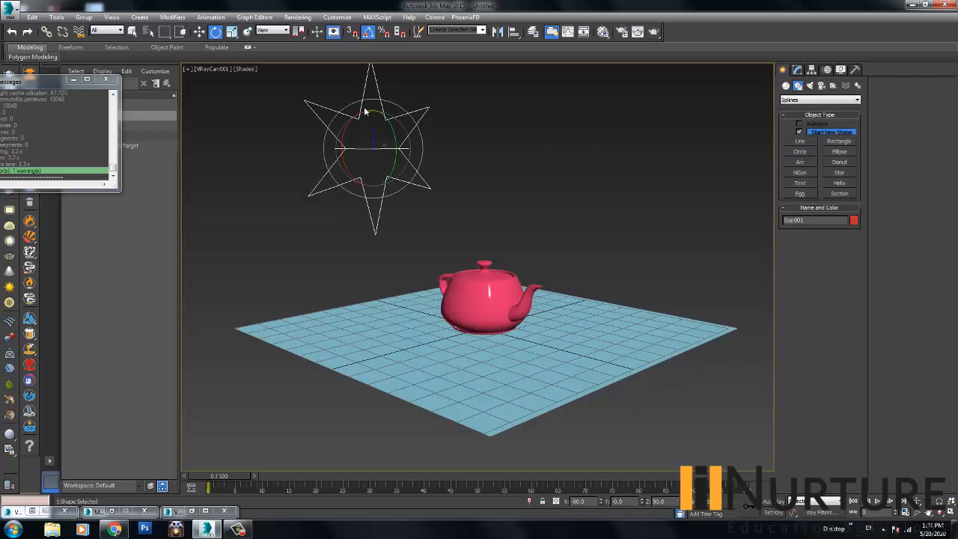
- Make the star spline renderable by enabling it in both the renderer and the viewport
{"action": "left_click", "coordinate": [798, 69]}
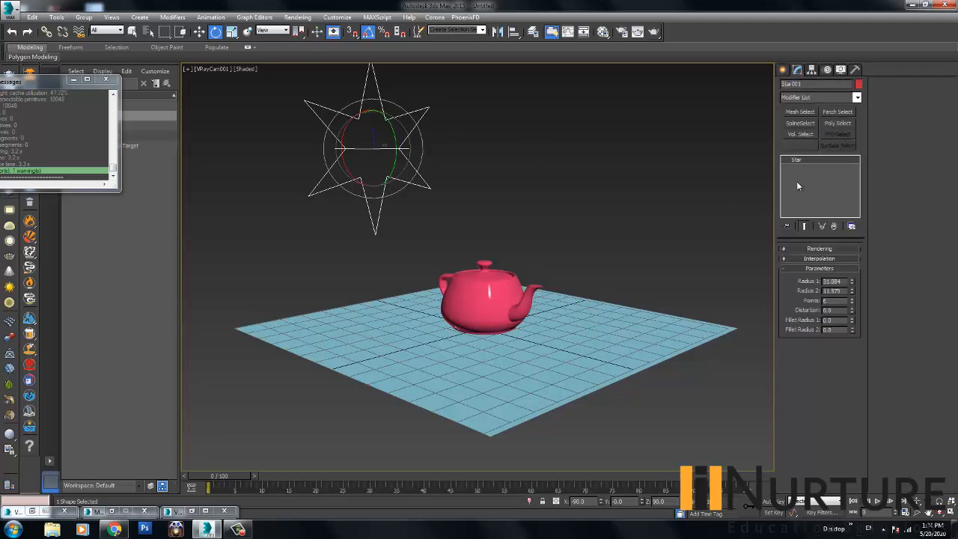
{"action": "left_click", "coordinate": [813, 249]}
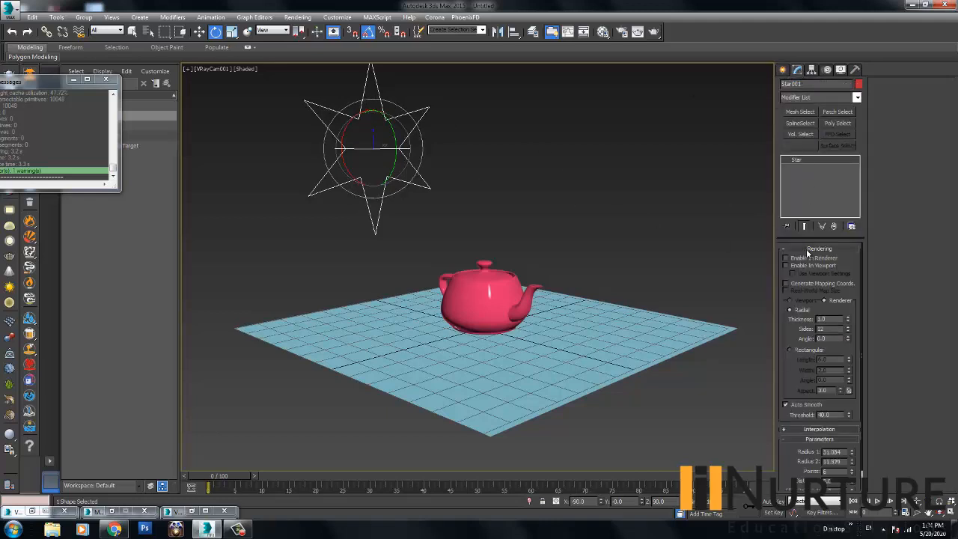
{"action": "left_click", "coordinate": [811, 258]}
{"action": "left_click", "coordinate": [811, 266]}
{"action": "left_click", "coordinate": [499, 187]}
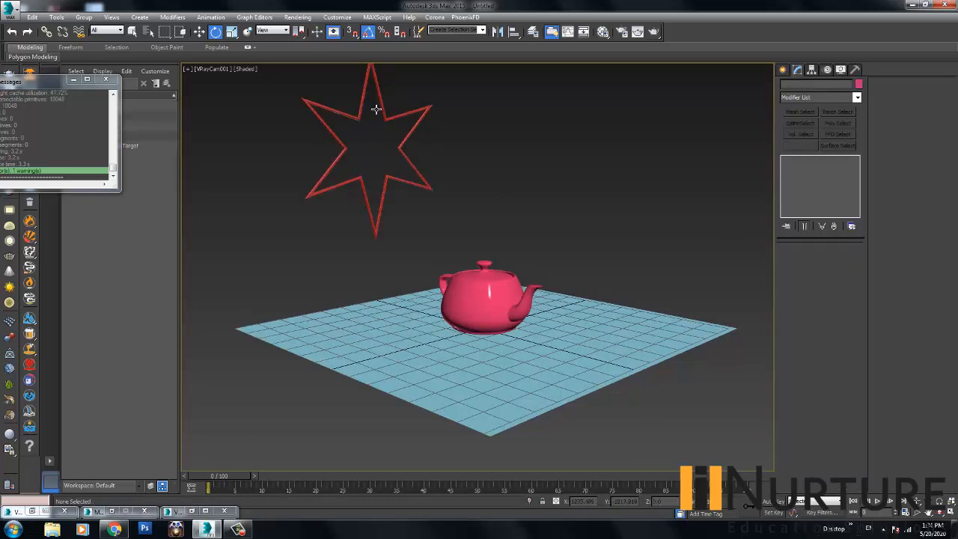
- Increase the radial thickness of the star spline to 1.91
{"action": "left_click", "coordinate": [414, 125]}
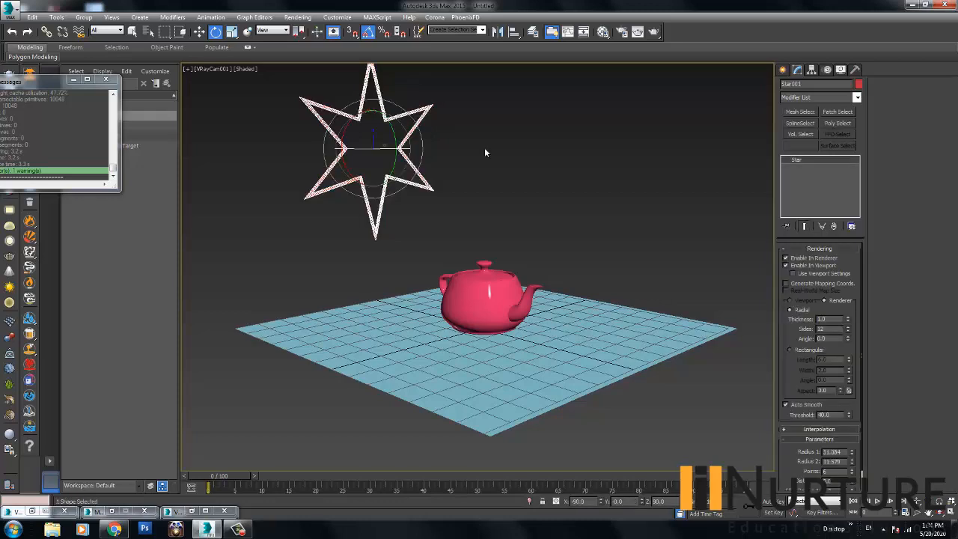
{"action": "left_click_drag", "start_coordinate": [848, 320], "coordinate": [849, 277]}
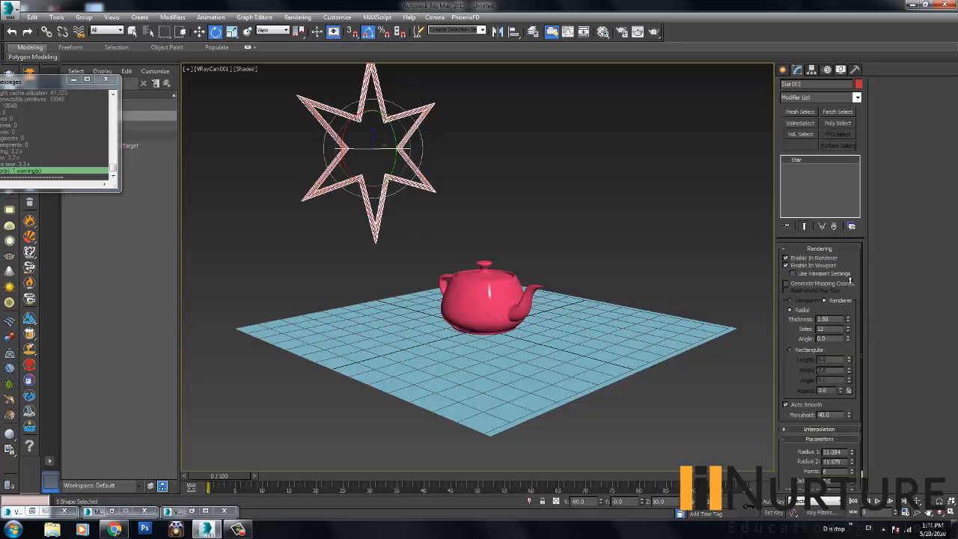
{"action": "left_click", "coordinate": [551, 201]}
- Convert the thickened star spline to an Editable Poly and clear the selection
{"action": "left_click", "coordinate": [408, 107]}
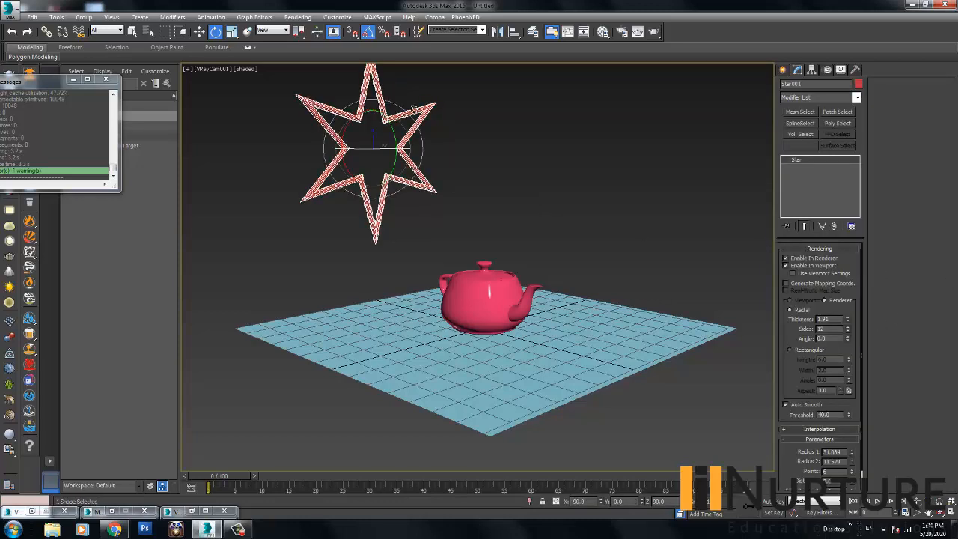
{"action": "right_click", "coordinate": [413, 105]}
{"action": "mouse_move", "coordinate": [462, 207]}
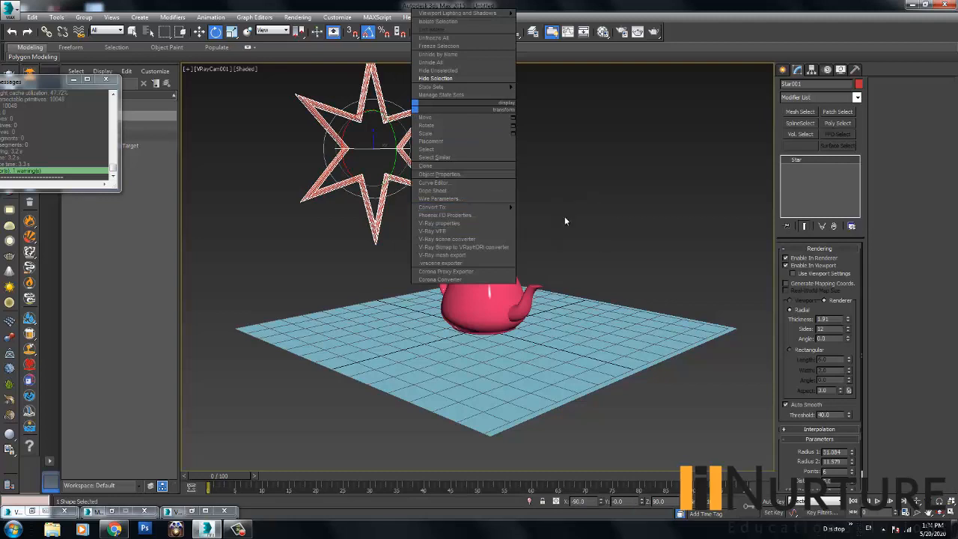
{"action": "left_click", "coordinate": [571, 224]}
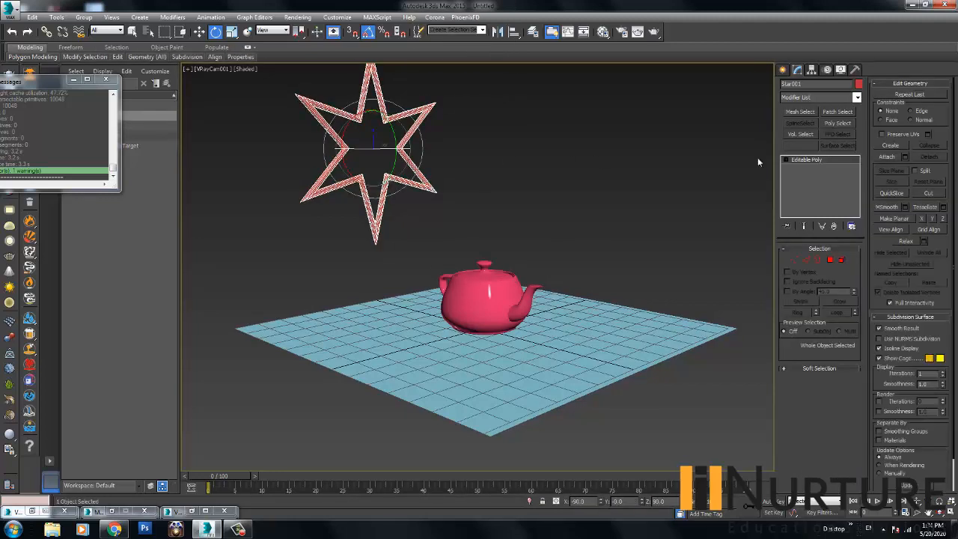
{"action": "left_click", "coordinate": [426, 168]}
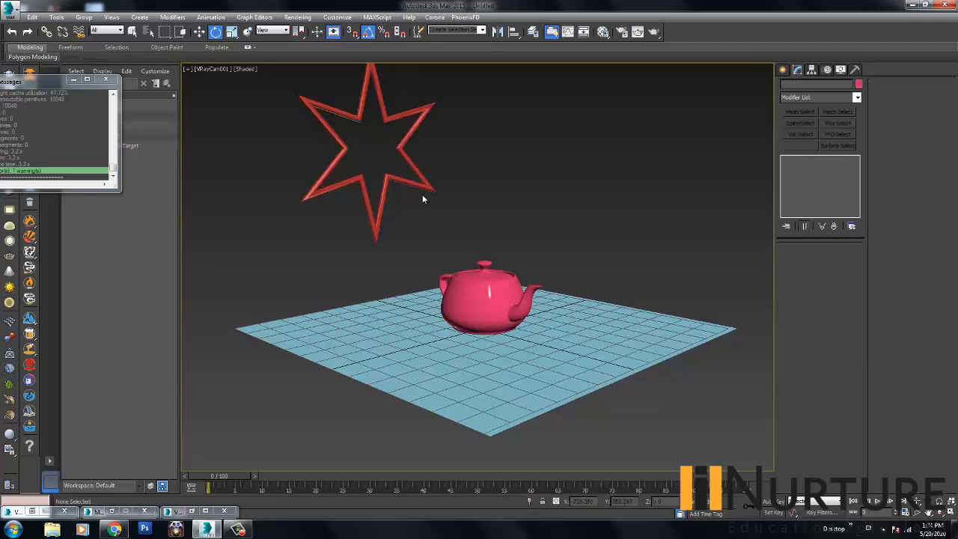
{"action": "left_click", "coordinate": [384, 185]}
{"action": "left_click", "coordinate": [528, 224]}
- Create a VRayLight of type Mesh on the plane beside the teapot
{"action": "left_click", "coordinate": [783, 68]}
{"action": "left_click", "coordinate": [809, 88]}
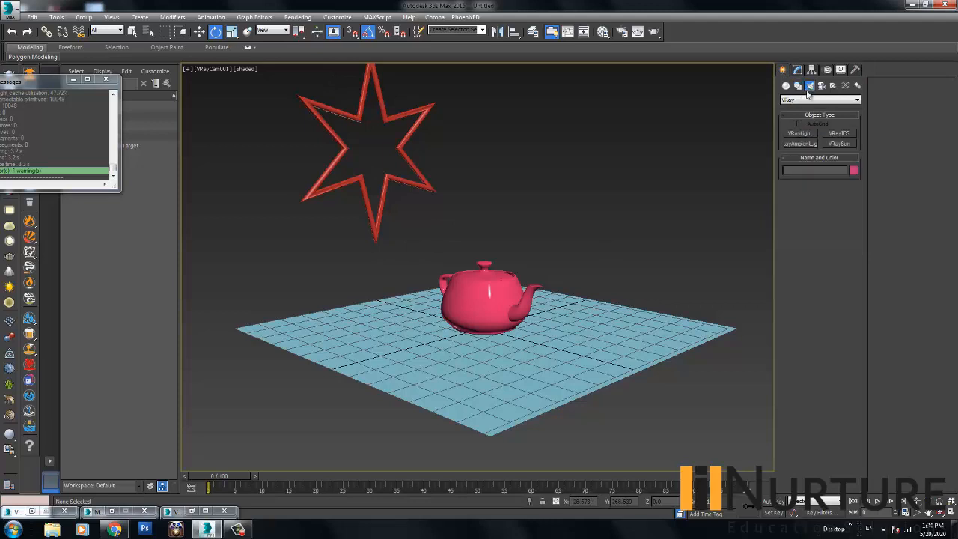
{"action": "left_click", "coordinate": [801, 134]}
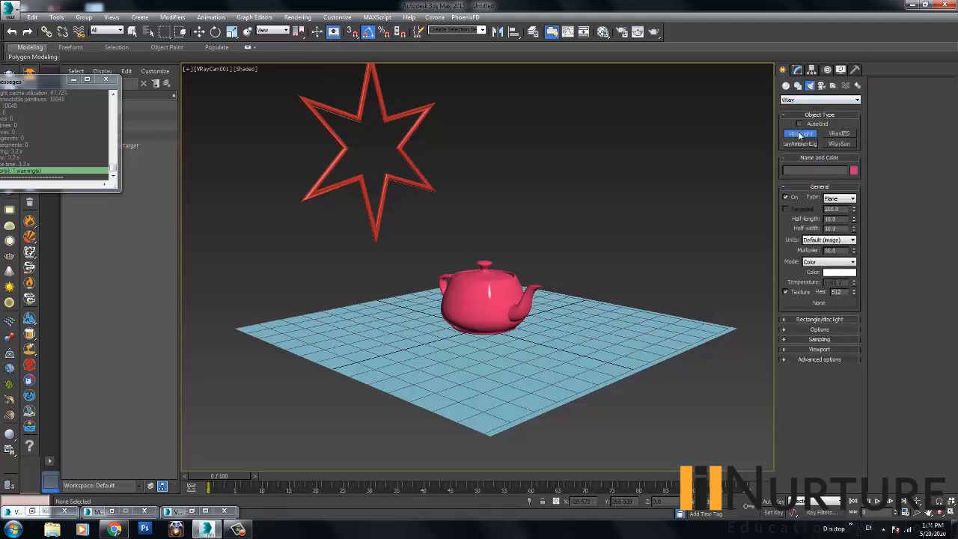
{"action": "left_click", "coordinate": [848, 199]}
{"action": "left_click", "coordinate": [835, 229]}
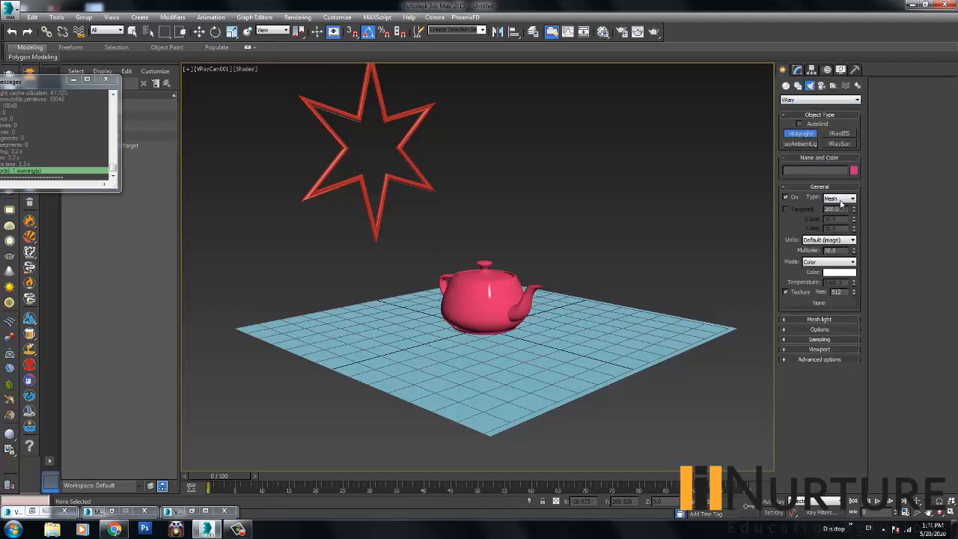
{"action": "left_click", "coordinate": [421, 359]}
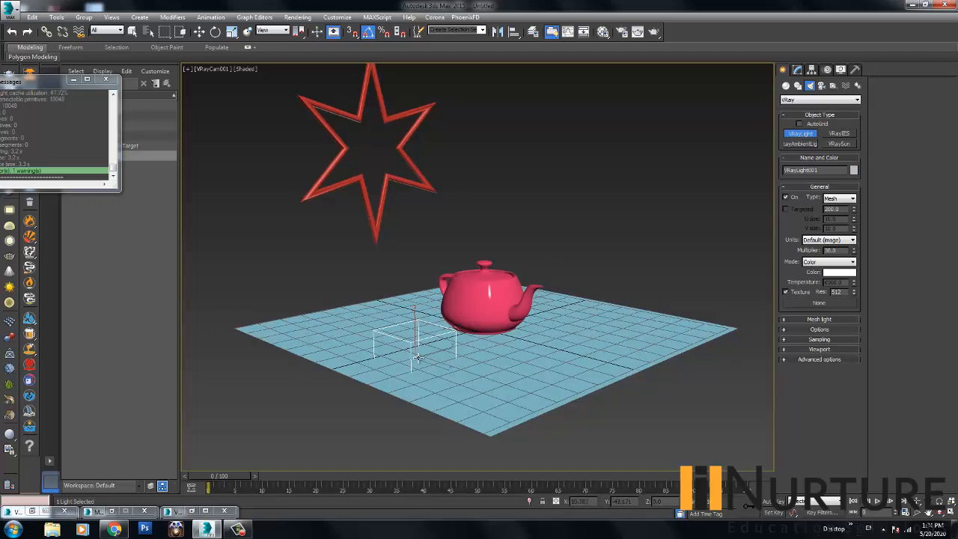
- Assign the star as the new light's mesh, so that the light replaces the star object
{"action": "left_click", "coordinate": [200, 32]}
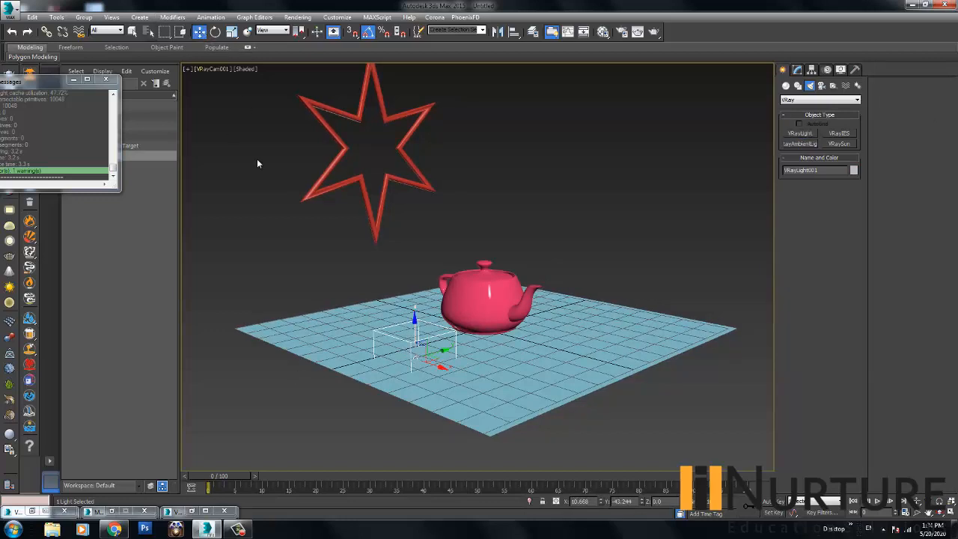
{"action": "left_click", "coordinate": [416, 343]}
{"action": "left_click", "coordinate": [796, 70]}
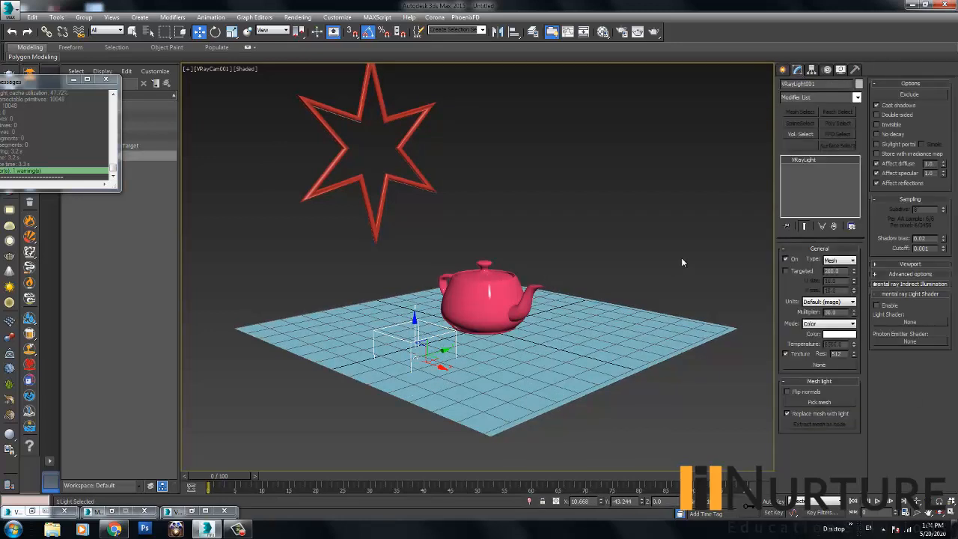
{"action": "left_click", "coordinate": [838, 402]}
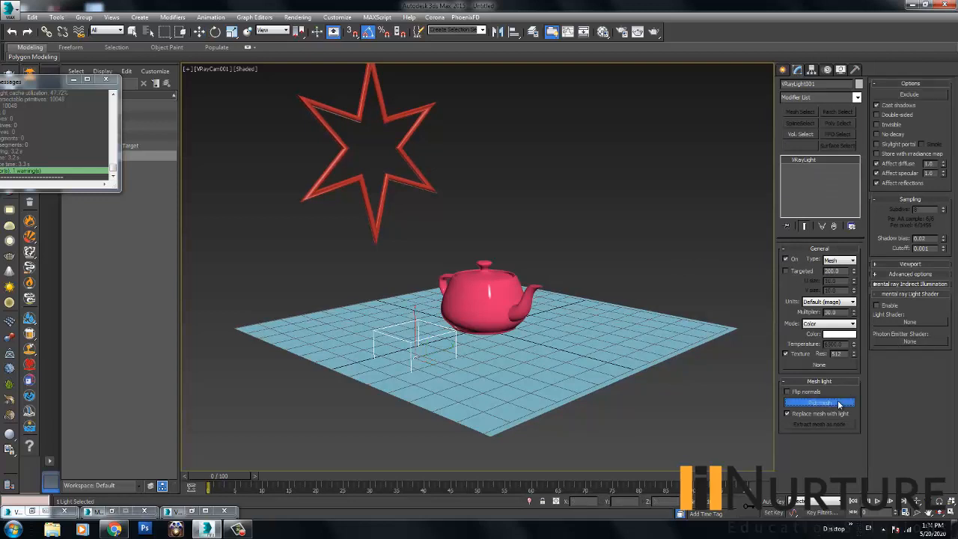
{"action": "left_click", "coordinate": [418, 112]}
{"action": "left_click", "coordinate": [489, 163]}
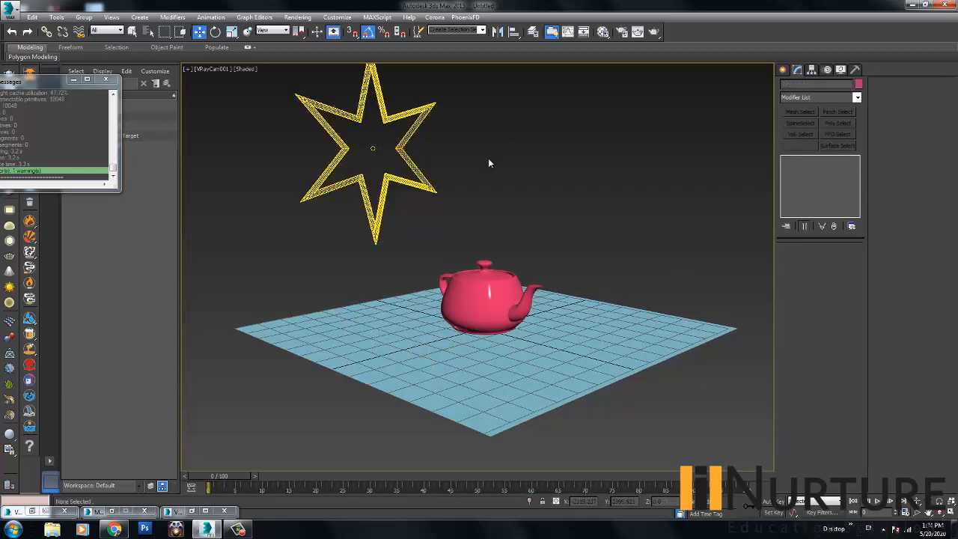
- Render the camera view with the star mesh light, then render it again with the light made invisible
{"action": "left_click", "coordinate": [653, 33]}
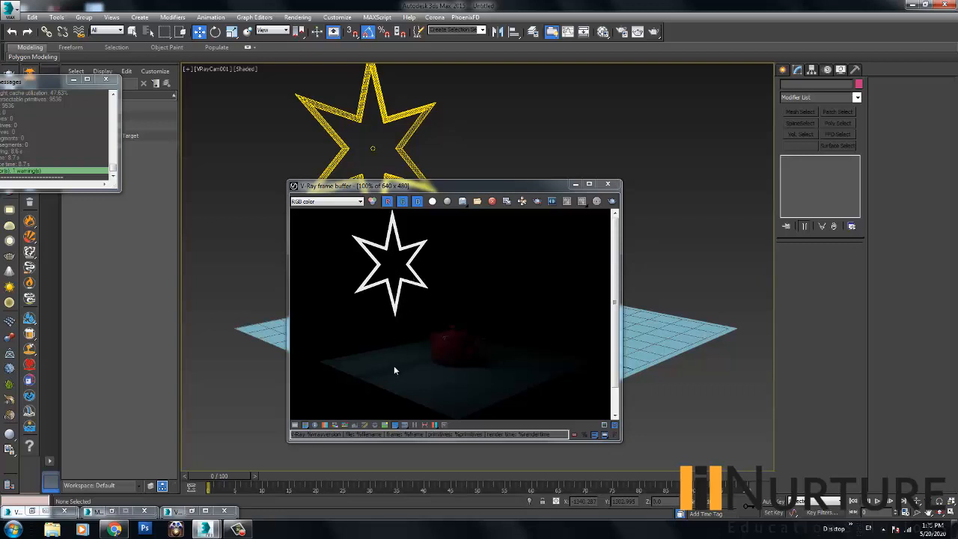
{"action": "left_click", "coordinate": [417, 136]}
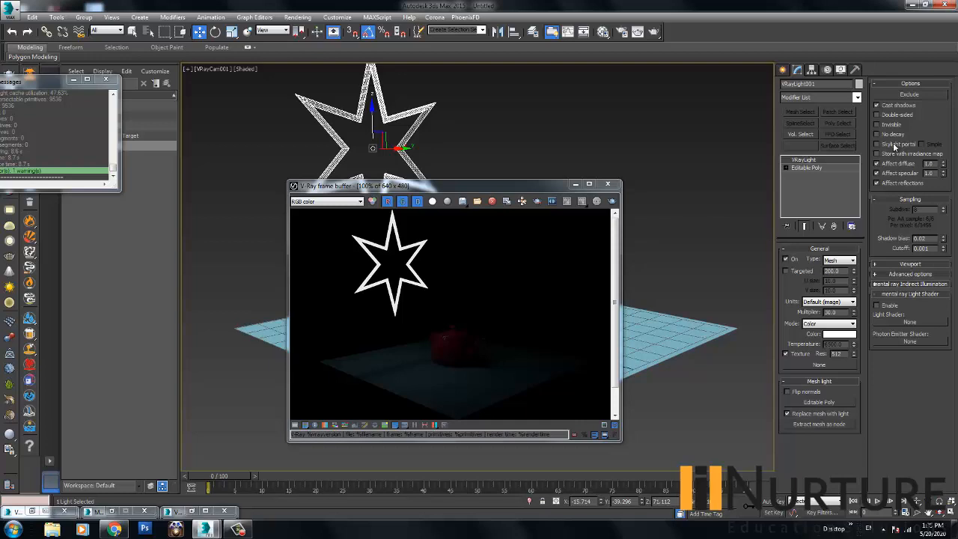
{"action": "left_click", "coordinate": [612, 201]}
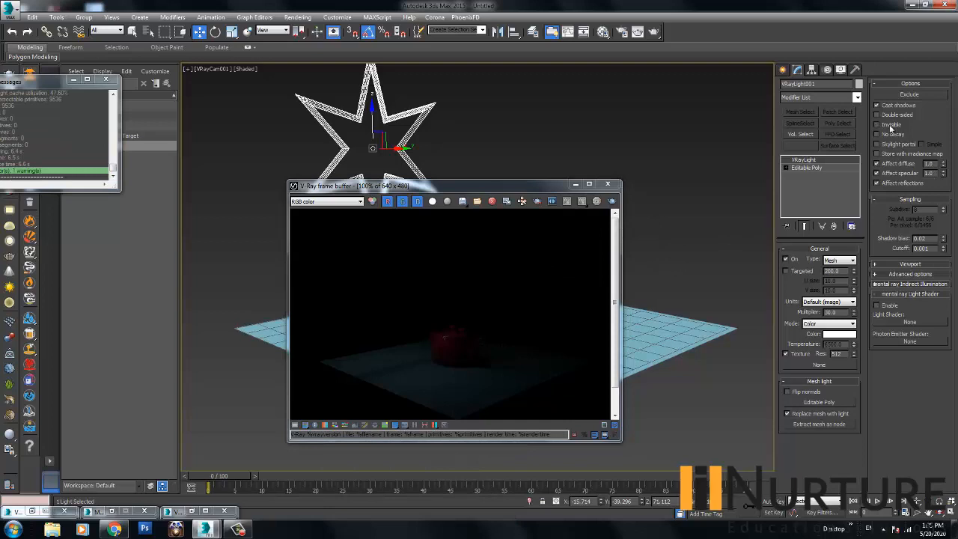
- Tilt the star mesh light to -50 degrees about X and render it as a visible light
{"action": "left_click_drag", "start_coordinate": [476, 193], "coordinate": [670, 131]}
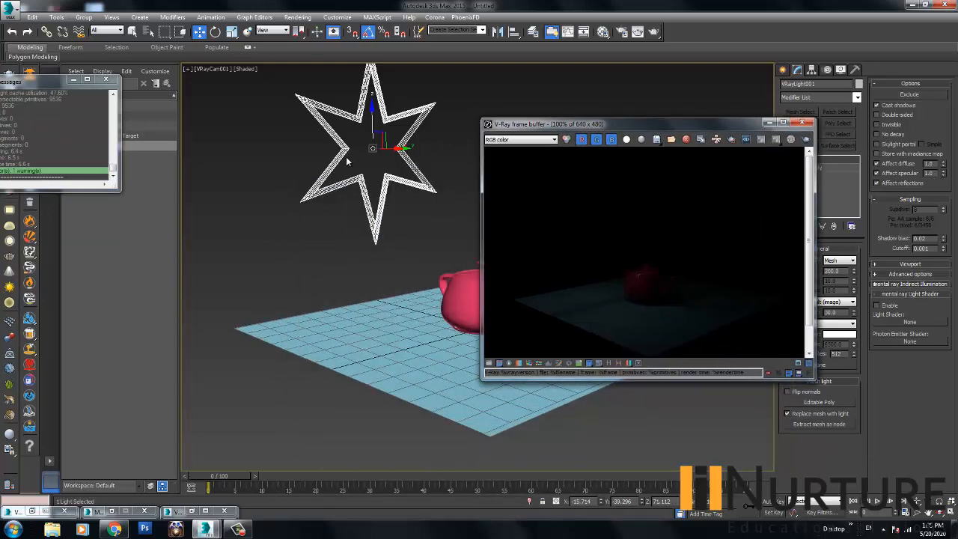
{"action": "key", "text": "e"}
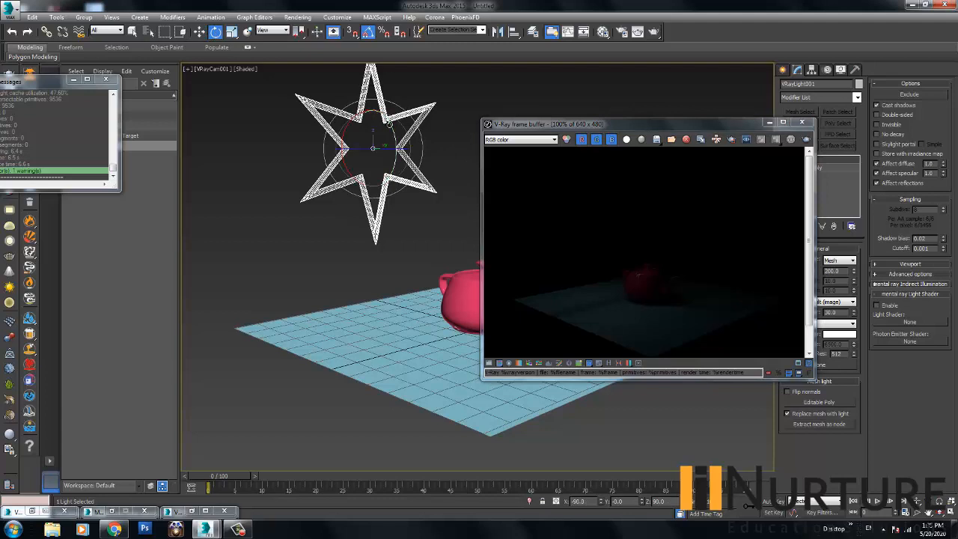
{"action": "left_click_drag", "start_coordinate": [394, 125], "coordinate": [403, 142]}
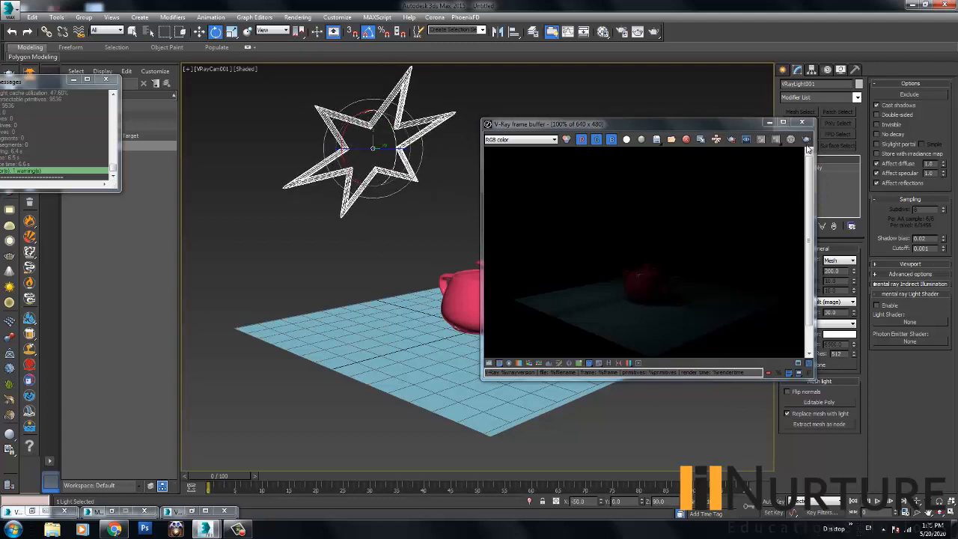
{"action": "left_click", "coordinate": [806, 141]}
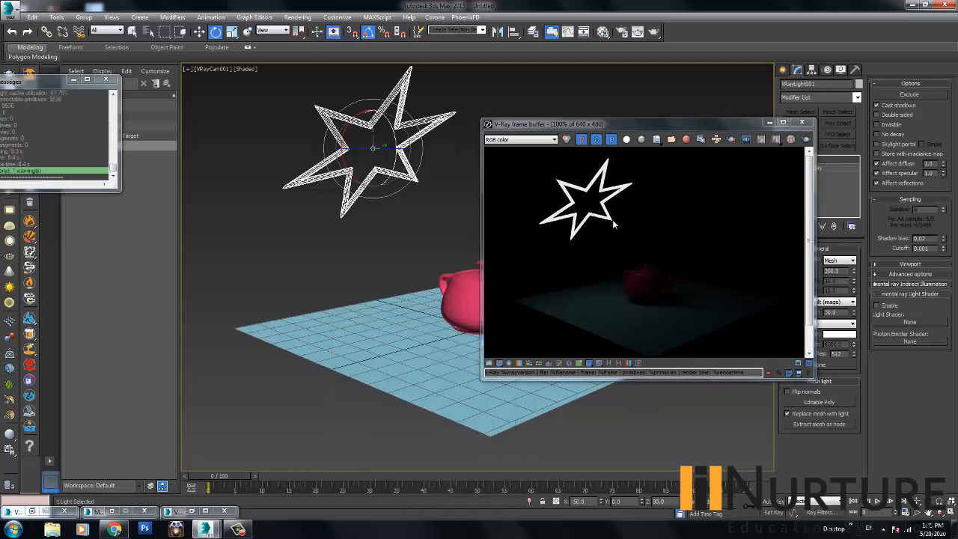
- Set the star mesh light's multiplier to 500 and render the scene again
{"action": "left_click_drag", "start_coordinate": [692, 124], "coordinate": [593, 149]}
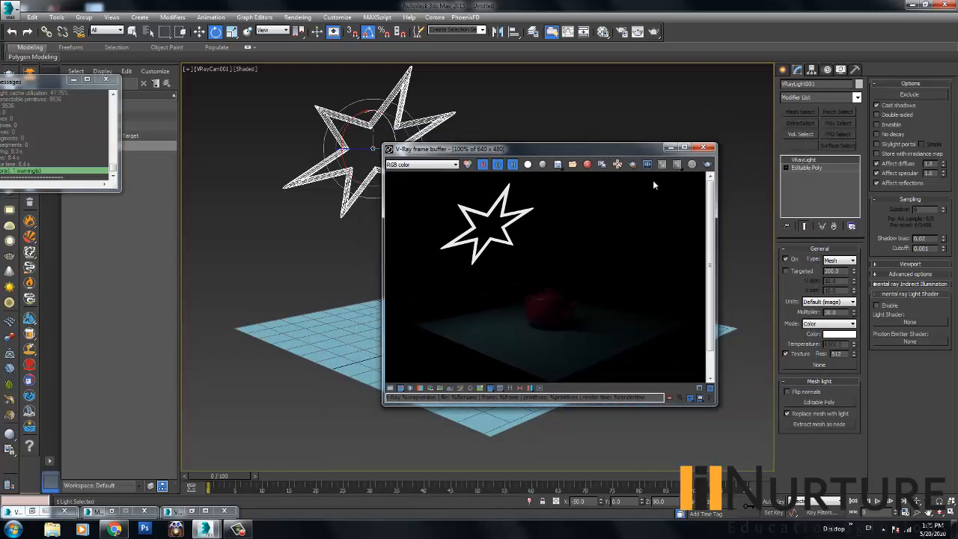
{"action": "left_click_drag", "start_coordinate": [842, 313], "coordinate": [785, 313]}
{"action": "type", "text": "500"}
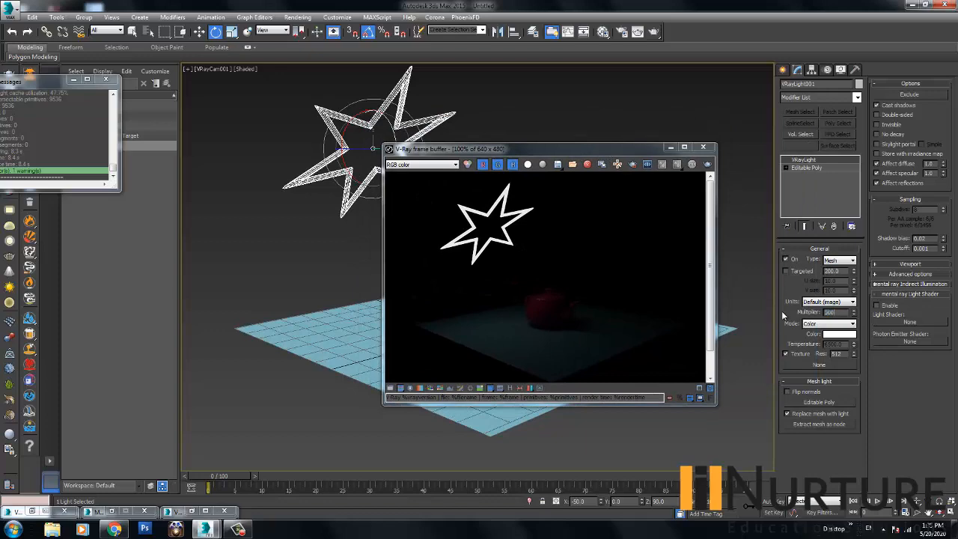
{"action": "key", "text": "Return"}
{"action": "left_click", "coordinate": [654, 31]}
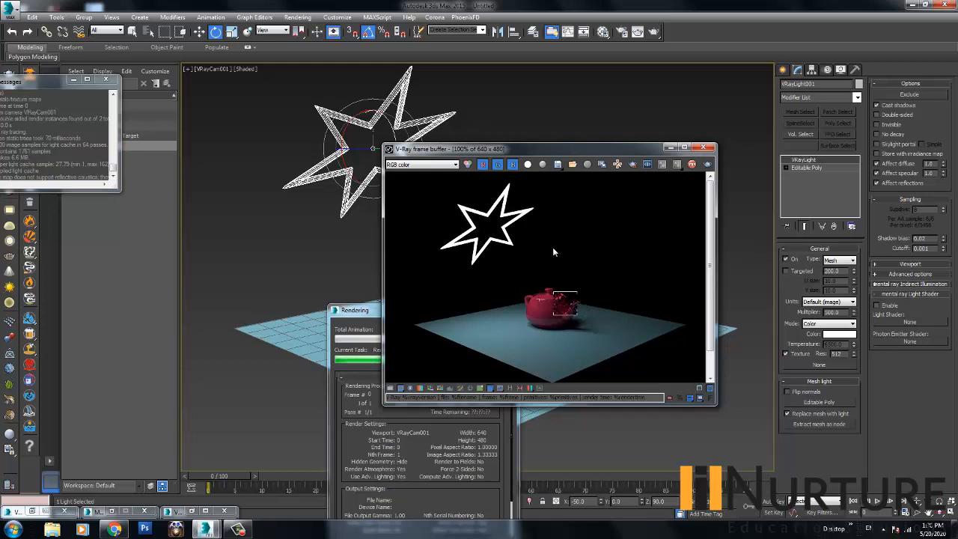
- Create a torus on the plane beside the teapot
{"action": "left_click", "coordinate": [785, 70]}
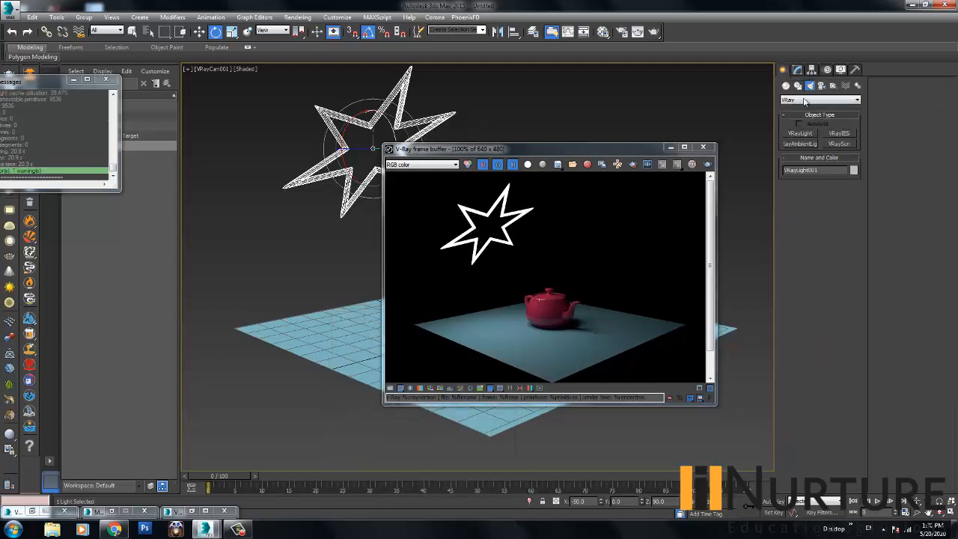
{"action": "left_click", "coordinate": [786, 86]}
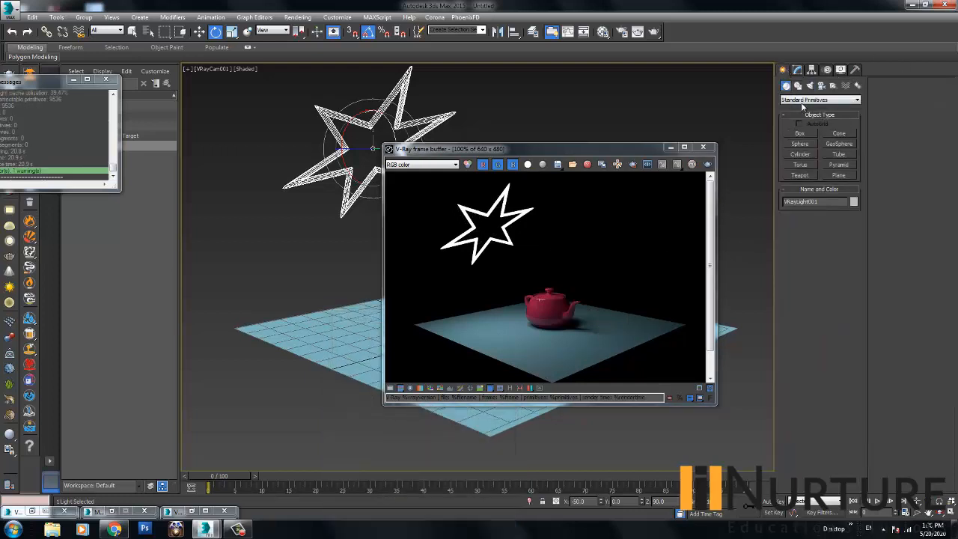
{"action": "left_click", "coordinate": [808, 166]}
{"action": "left_click_drag", "start_coordinate": [512, 150], "coordinate": [689, 150]}
{"action": "left_click_drag", "start_coordinate": [366, 331], "coordinate": [410, 354]}
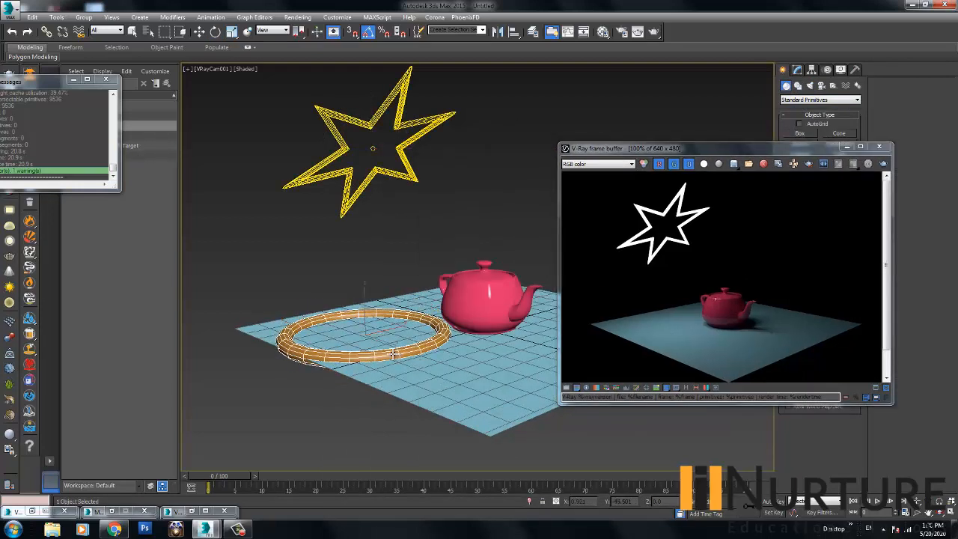
{"action": "left_click", "coordinate": [393, 353]}
- Rotate the torus about 110 degrees about Y to stand it upright and raise it to the star's height
{"action": "key", "text": "e"}
{"action": "left_click_drag", "start_coordinate": [380, 309], "coordinate": [399, 362]}
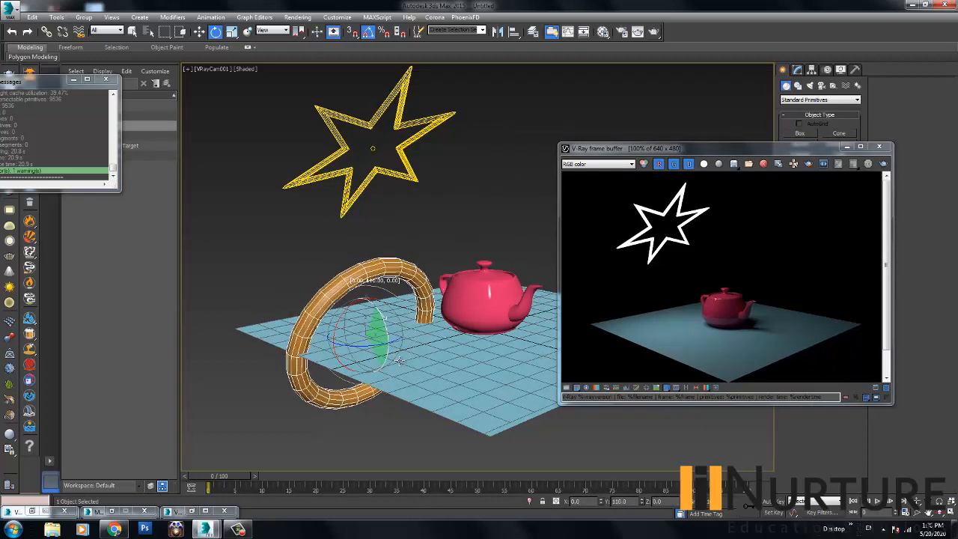
{"action": "key", "text": "w"}
{"action": "left_click_drag", "start_coordinate": [367, 302], "coordinate": [369, 115]}
- Delete the star mesh light and shift the raised torus horizontally towards the teapot
{"action": "left_click", "coordinate": [447, 114]}
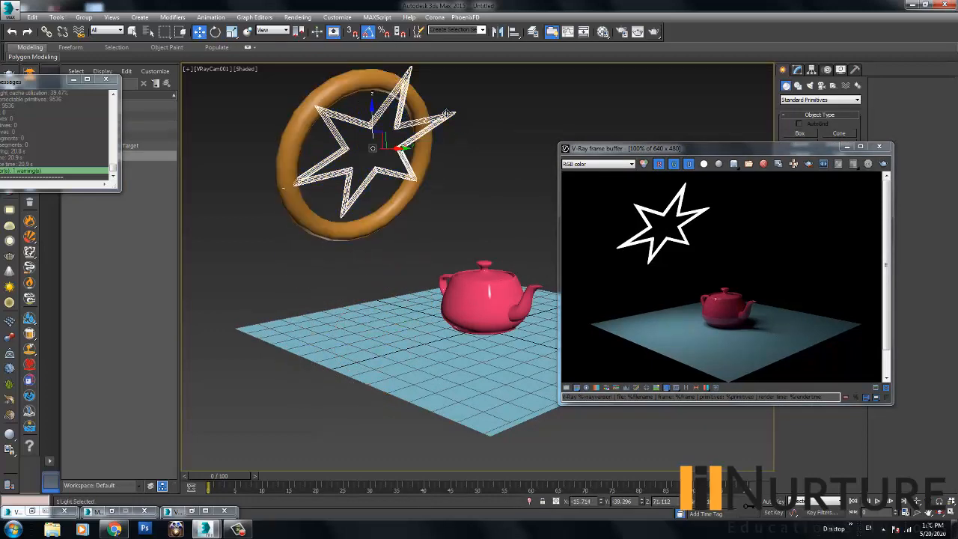
{"action": "key", "text": "Delete"}
{"action": "left_click", "coordinate": [429, 128]}
{"action": "left_click_drag", "start_coordinate": [388, 158], "coordinate": [426, 158]}
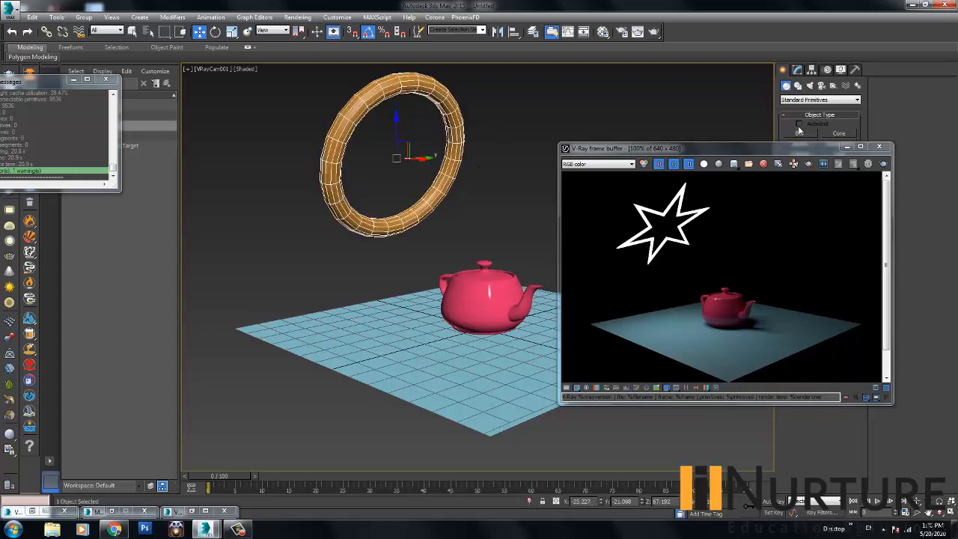
- Place a new V-Ray light of type Mesh on the plane below the torus
{"action": "left_click_drag", "start_coordinate": [811, 156], "coordinate": [635, 227]}
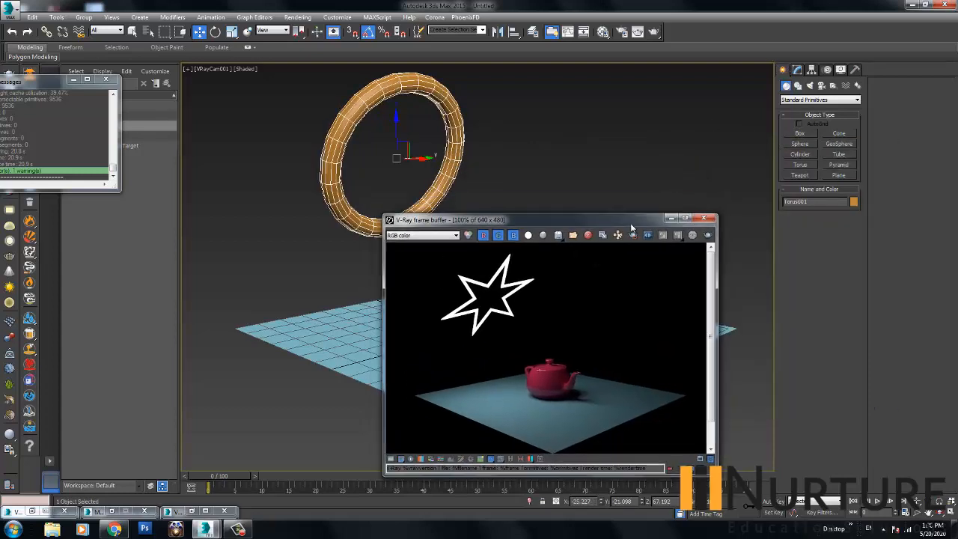
{"action": "left_click", "coordinate": [810, 86]}
{"action": "left_click", "coordinate": [801, 134]}
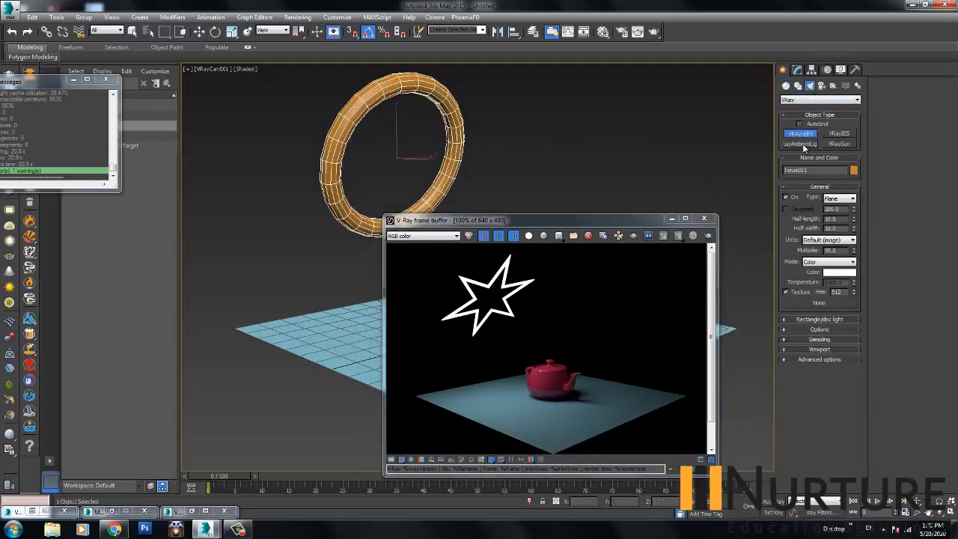
{"action": "left_click", "coordinate": [836, 200]}
{"action": "left_click", "coordinate": [846, 229]}
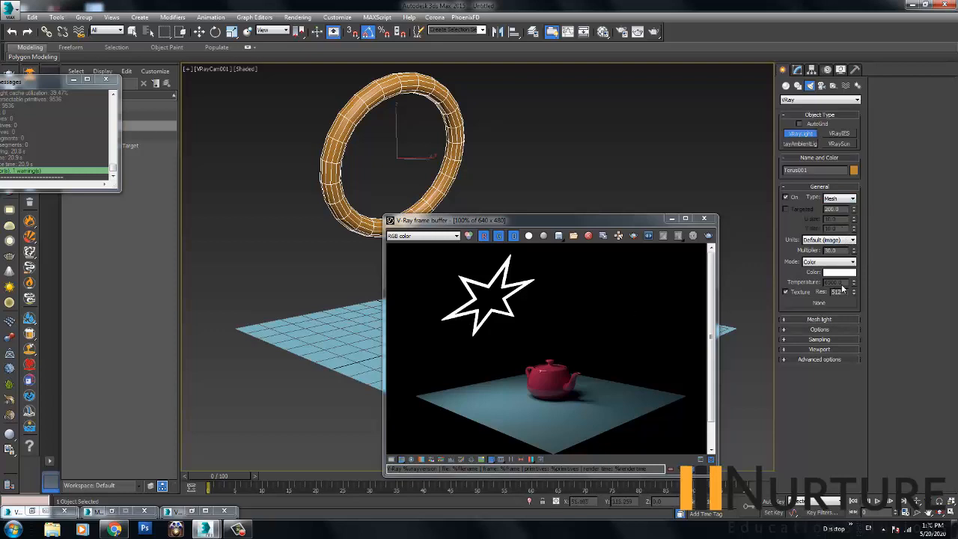
{"action": "left_click", "coordinate": [325, 346]}
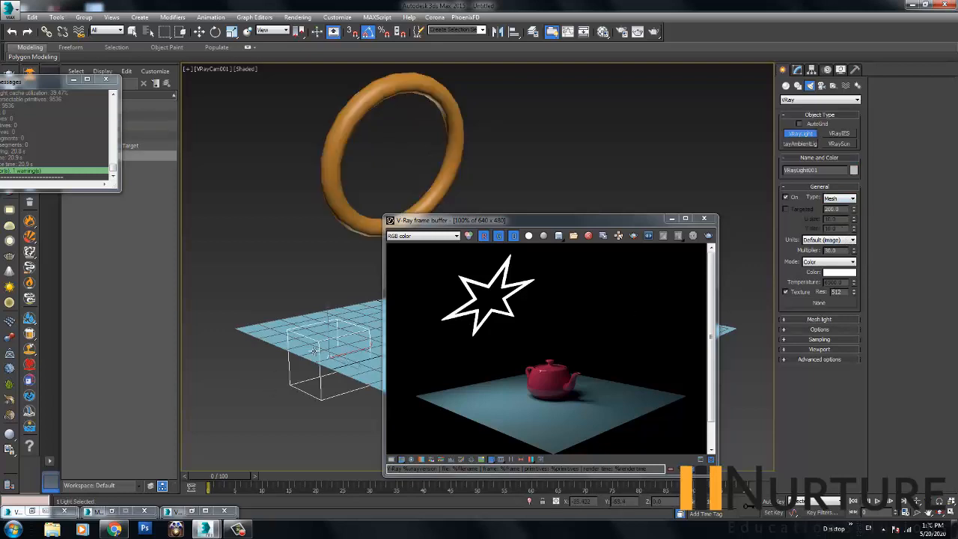
- Assign the torus as the mesh of the new V-Ray light and render the scene
{"action": "left_click", "coordinate": [199, 32]}
{"action": "left_click", "coordinate": [237, 139]}
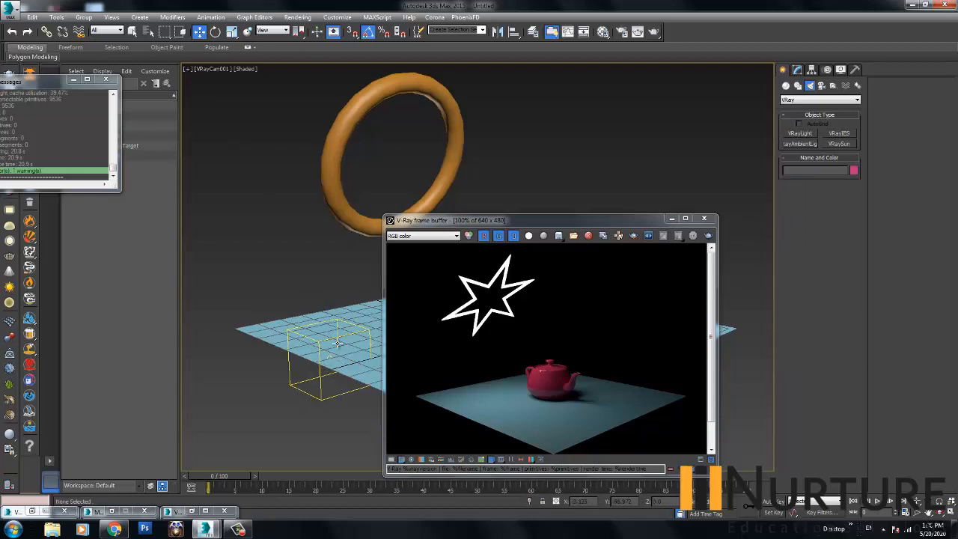
{"action": "left_click", "coordinate": [333, 392]}
{"action": "left_click", "coordinate": [802, 71]}
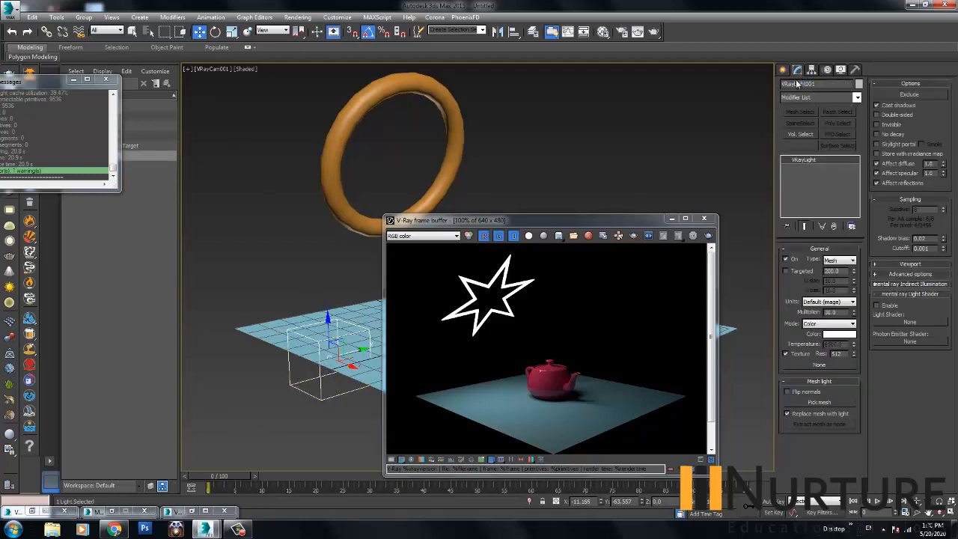
{"action": "left_click", "coordinate": [821, 403]}
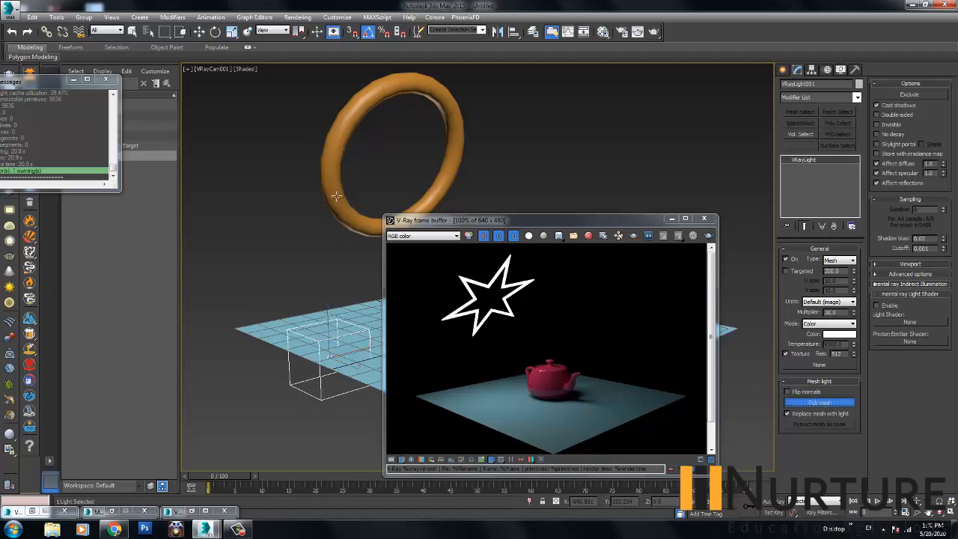
{"action": "left_click", "coordinate": [335, 138]}
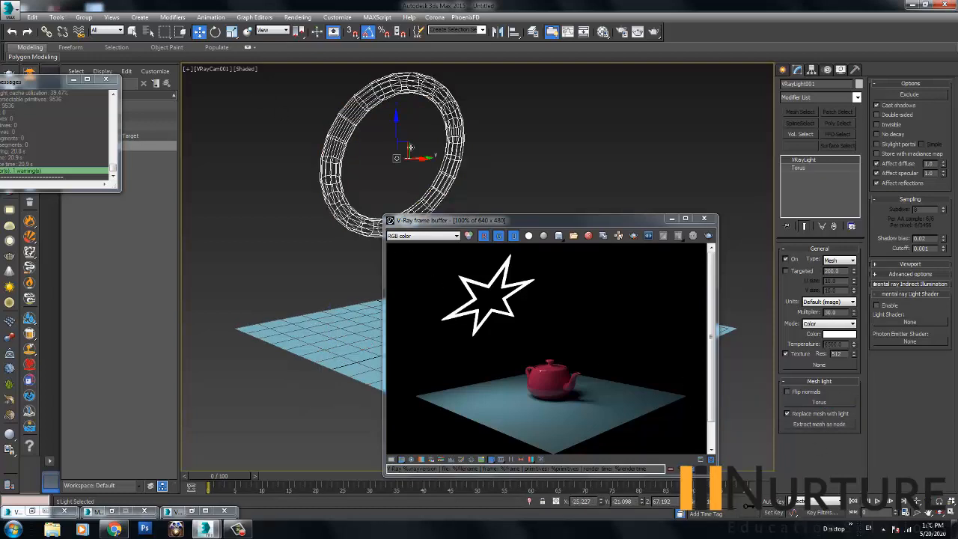
{"action": "left_click_drag", "start_coordinate": [562, 224], "coordinate": [578, 174]}
{"action": "left_click", "coordinate": [725, 188]}
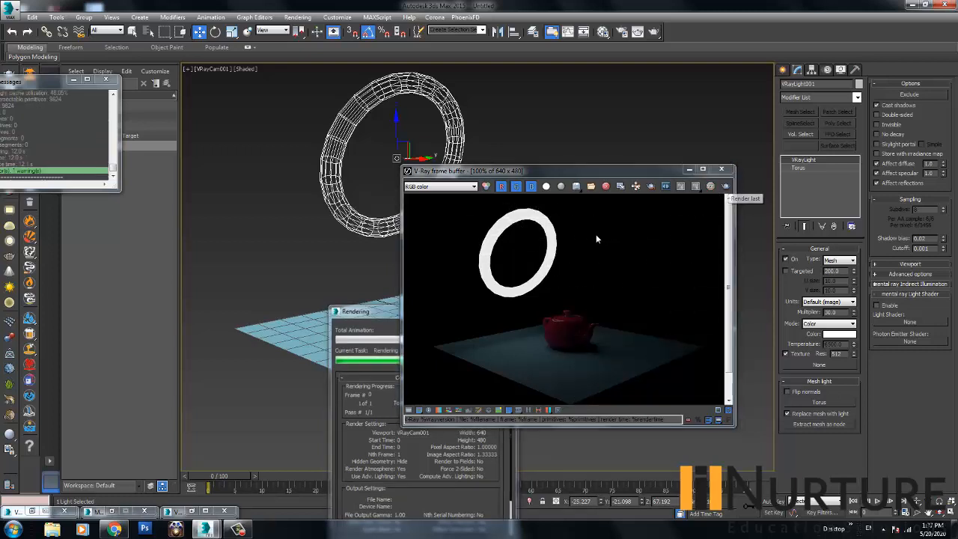
- Delete the torus mesh light
{"action": "left_click", "coordinate": [316, 118]}
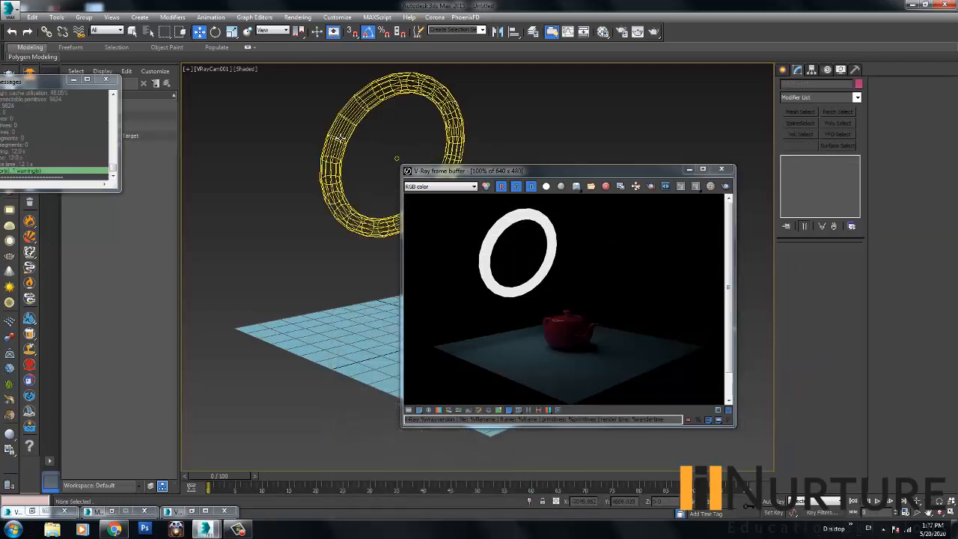
{"action": "left_click", "coordinate": [342, 138]}
{"action": "key", "text": "Delete"}
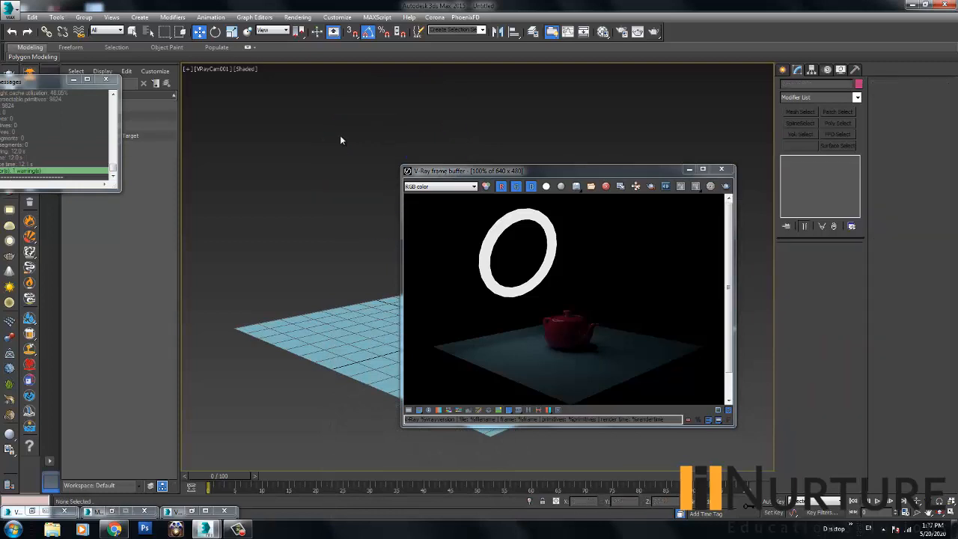
- Create a V-Ray light of type Disc with a radius of about 35.6 near the plane's far corner, away from the teapot
{"action": "left_click", "coordinate": [783, 70]}
{"action": "left_click", "coordinate": [810, 86]}
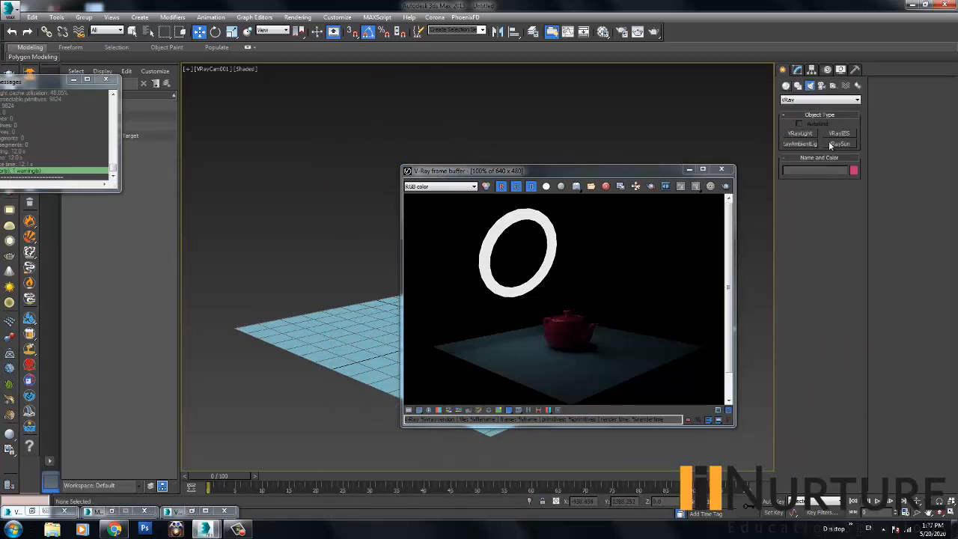
{"action": "left_click", "coordinate": [800, 133]}
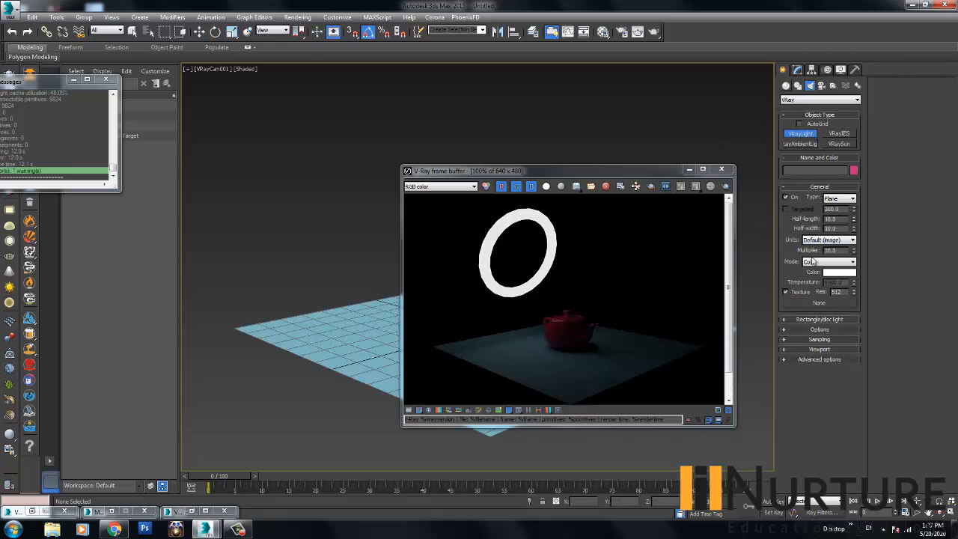
{"action": "left_click", "coordinate": [830, 201]}
{"action": "left_click", "coordinate": [835, 234]}
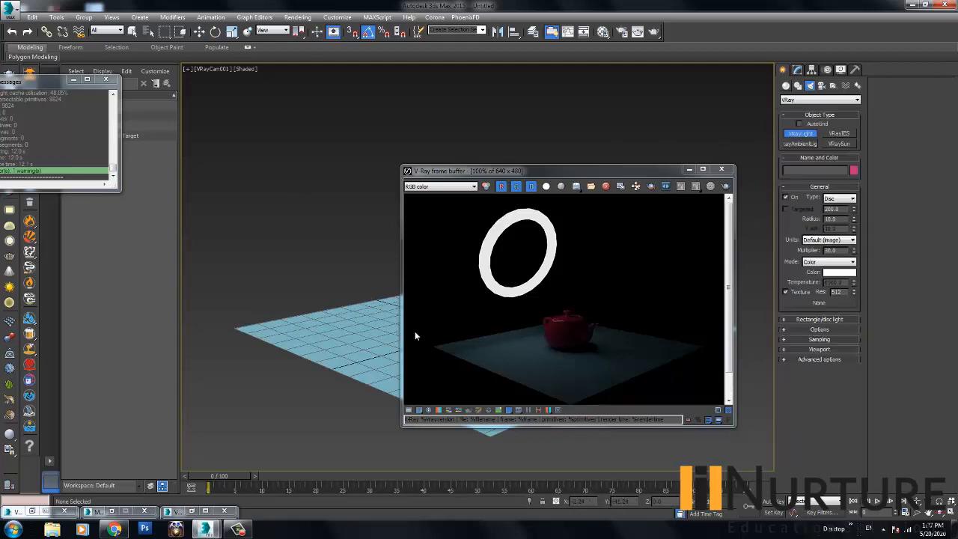
{"action": "left_click_drag", "start_coordinate": [292, 318], "coordinate": [326, 339]}
- Raise the disc light above the plane, rotate it to -60 degrees in Y and 30 degrees in Z to face the teapot, and render
{"action": "key", "text": "w"}
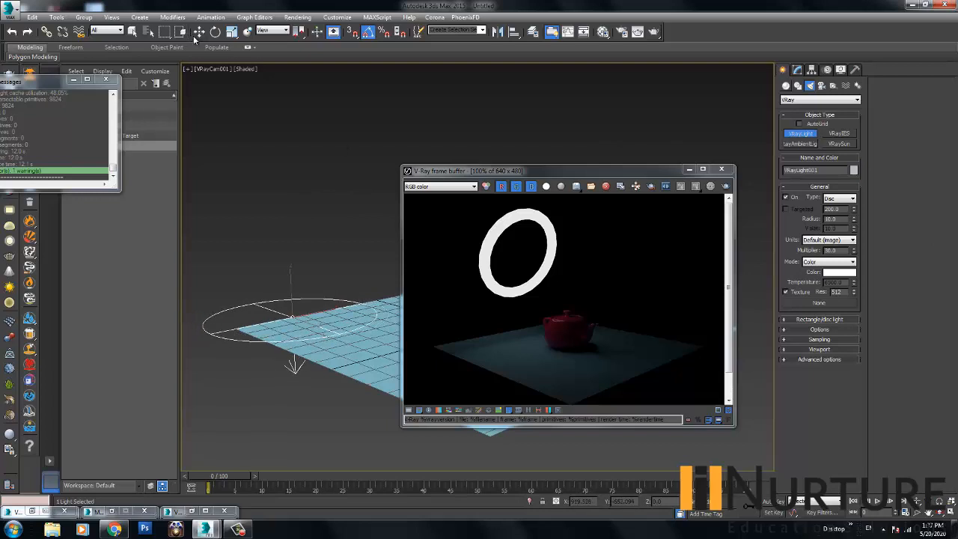
{"action": "left_click_drag", "start_coordinate": [296, 307], "coordinate": [329, 152]}
{"action": "key", "text": "e"}
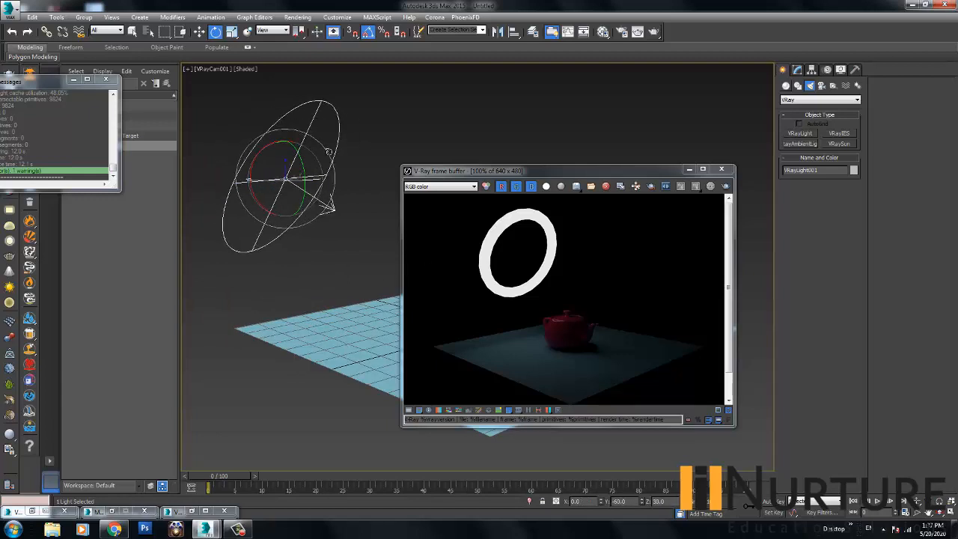
{"action": "left_click", "coordinate": [725, 186]}
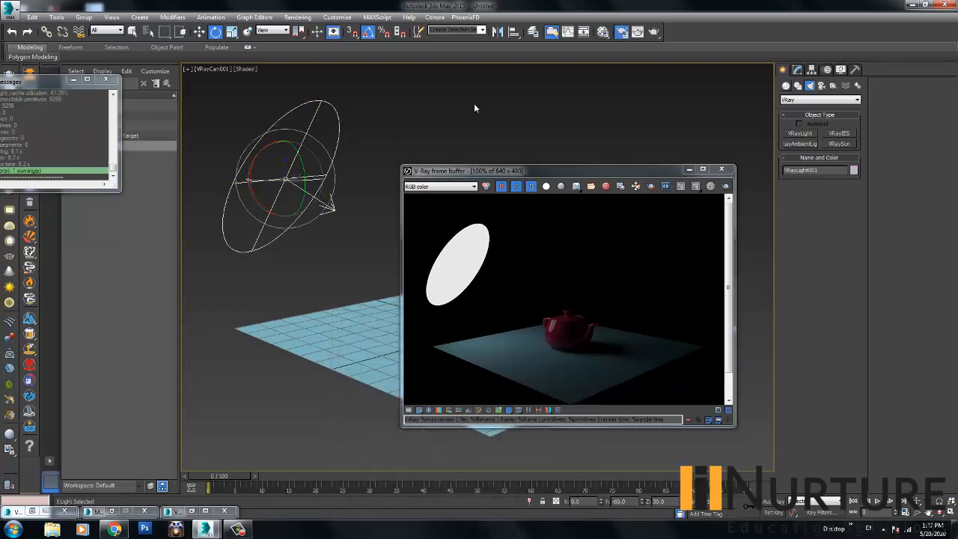
- Enable the GI environment and the reflection/refraction environment, render again and examine the teapot in the result
{"action": "key", "text": "F10"}
{"action": "left_click", "coordinate": [486, 69]}
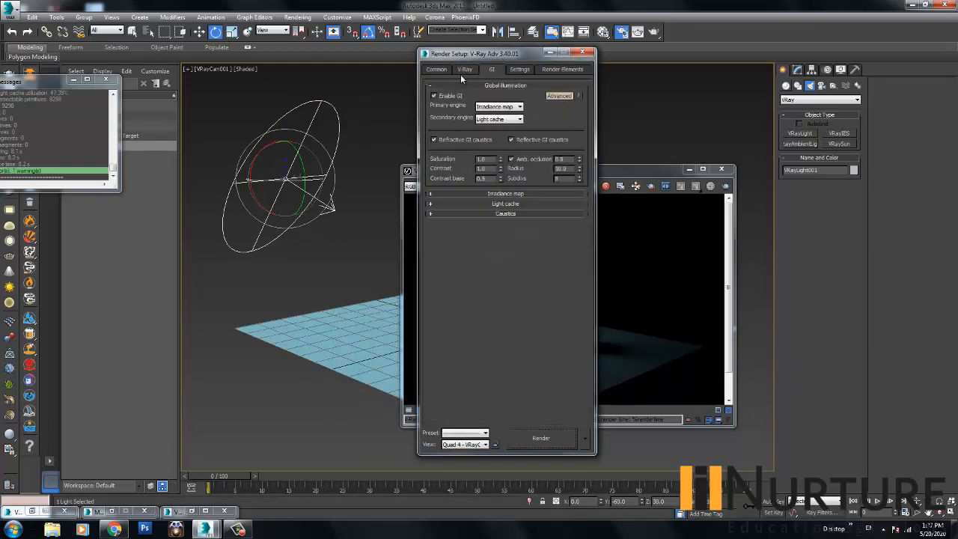
{"action": "left_click", "coordinate": [465, 69]}
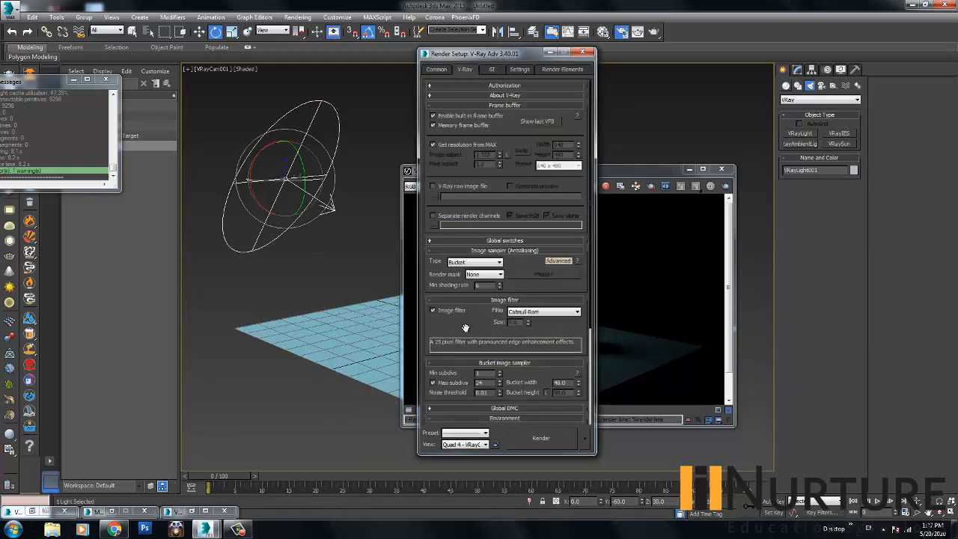
{"action": "scroll", "coordinate": [465, 328], "scroll_direction": "down", "scroll_amount": 4}
{"action": "left_click", "coordinate": [440, 297]}
{"action": "left_click", "coordinate": [439, 325]}
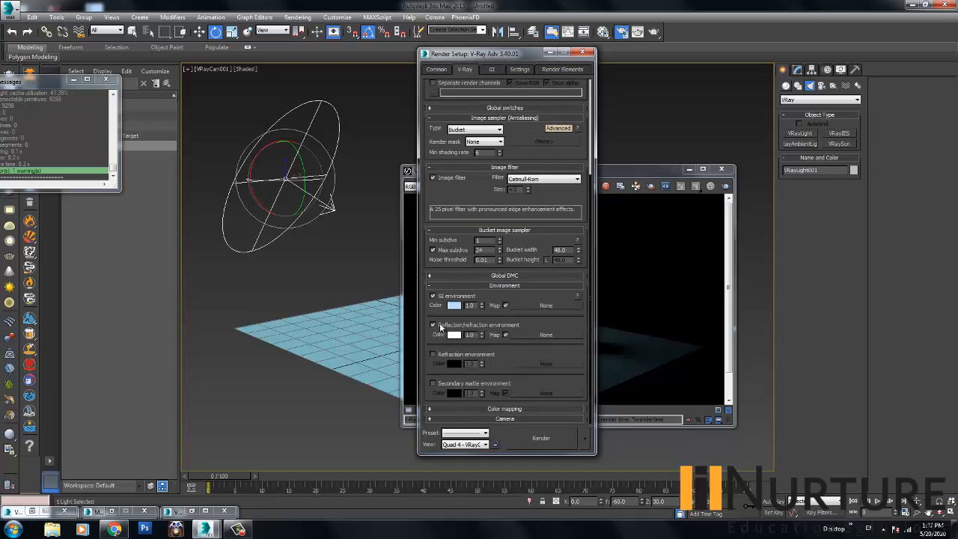
{"action": "left_click", "coordinate": [656, 32]}
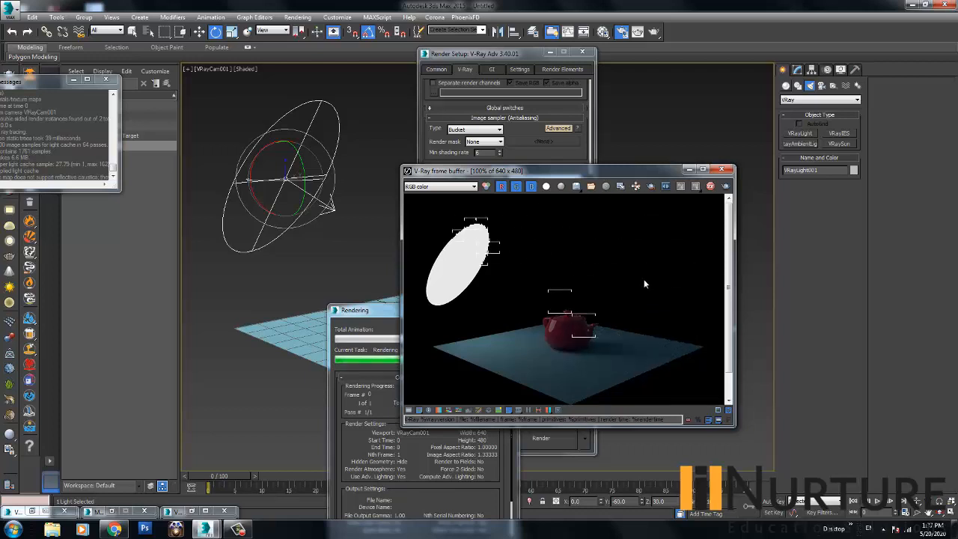
{"action": "scroll", "coordinate": [573, 337], "scroll_direction": "up", "scroll_amount": 5}
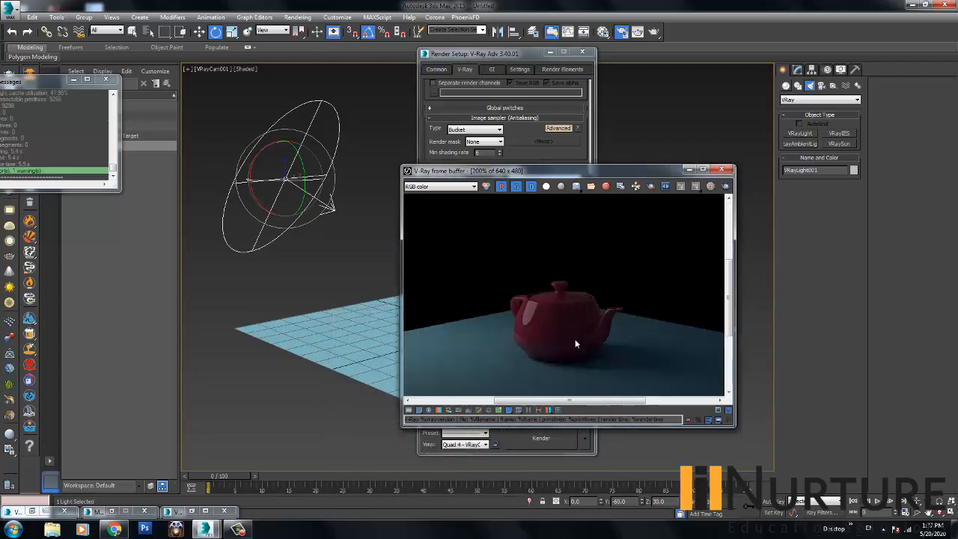
{"action": "scroll", "coordinate": [573, 342], "scroll_direction": "down", "scroll_amount": 5}
{"action": "left_click", "coordinate": [722, 170]}
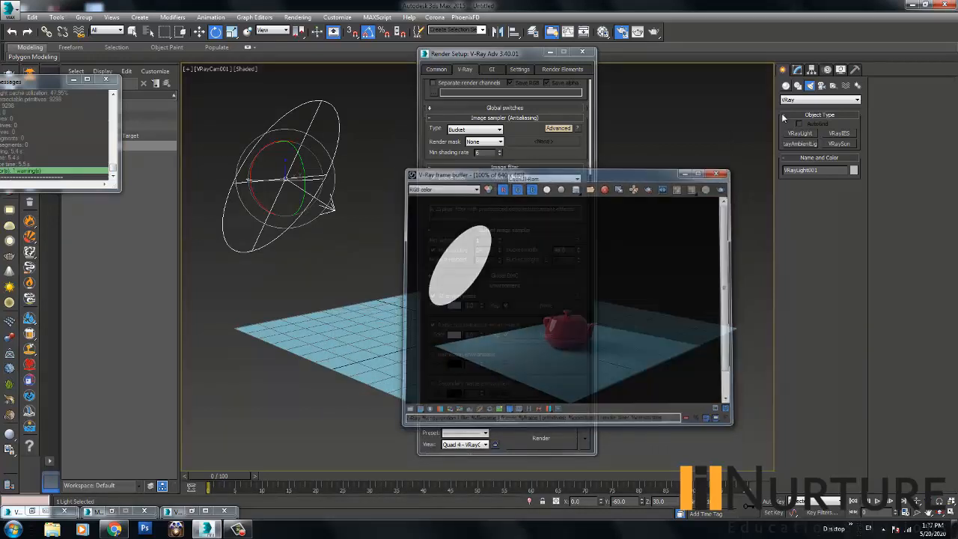
- Delete the disc light and close the render settings
{"action": "left_click", "coordinate": [797, 69]}
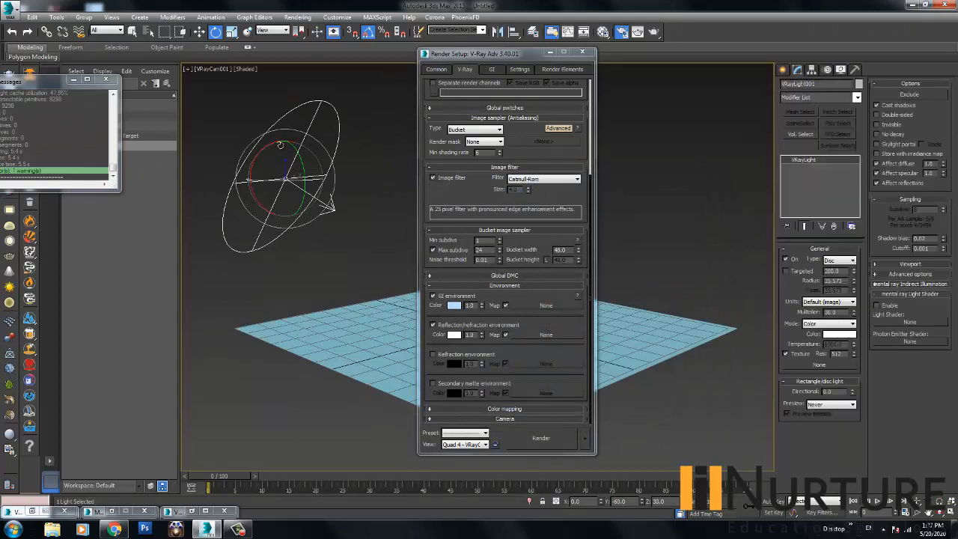
{"action": "left_click", "coordinate": [352, 98]}
{"action": "left_click", "coordinate": [303, 142]}
{"action": "key", "text": "Delete"}
{"action": "left_click", "coordinate": [583, 52]}
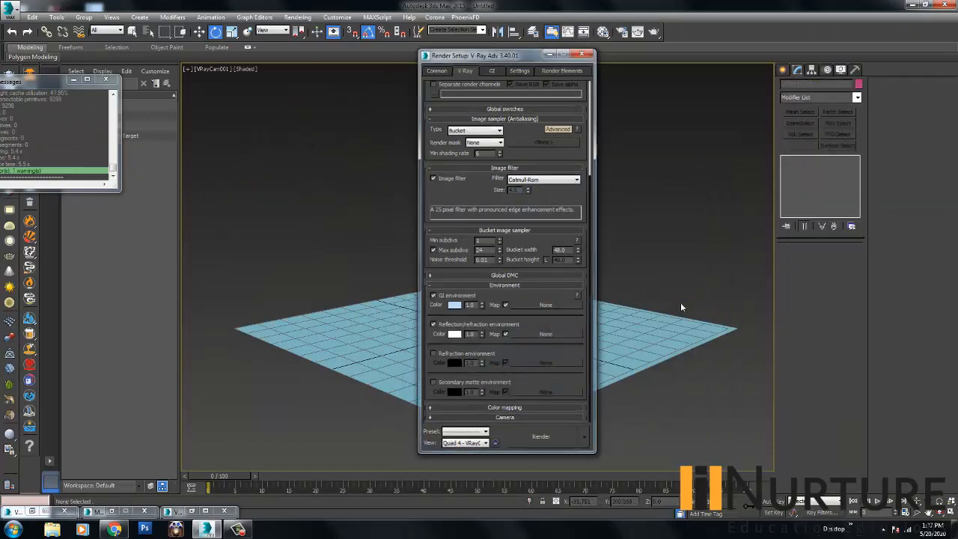
- Convert the ground plane to an Editable Poly
{"action": "left_click", "coordinate": [610, 314]}
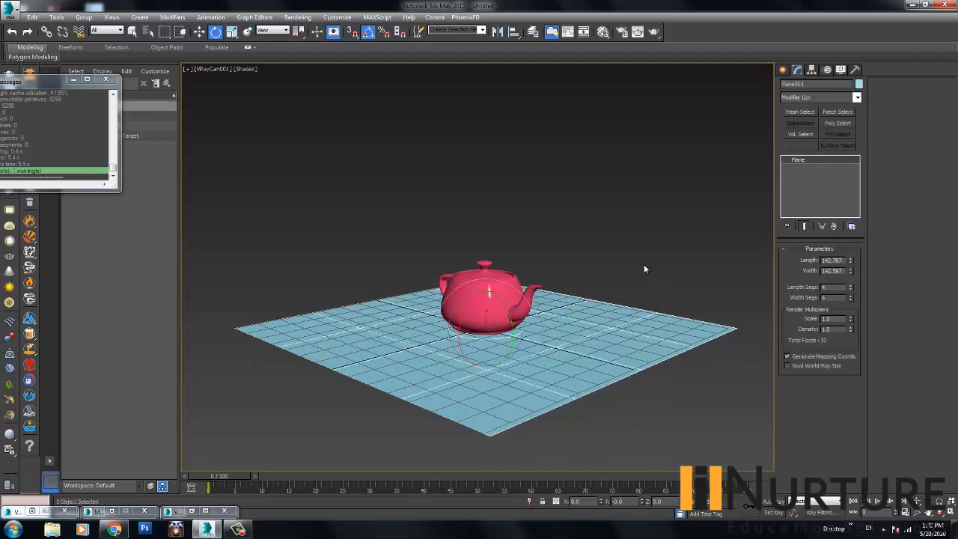
{"action": "right_click", "coordinate": [594, 313]}
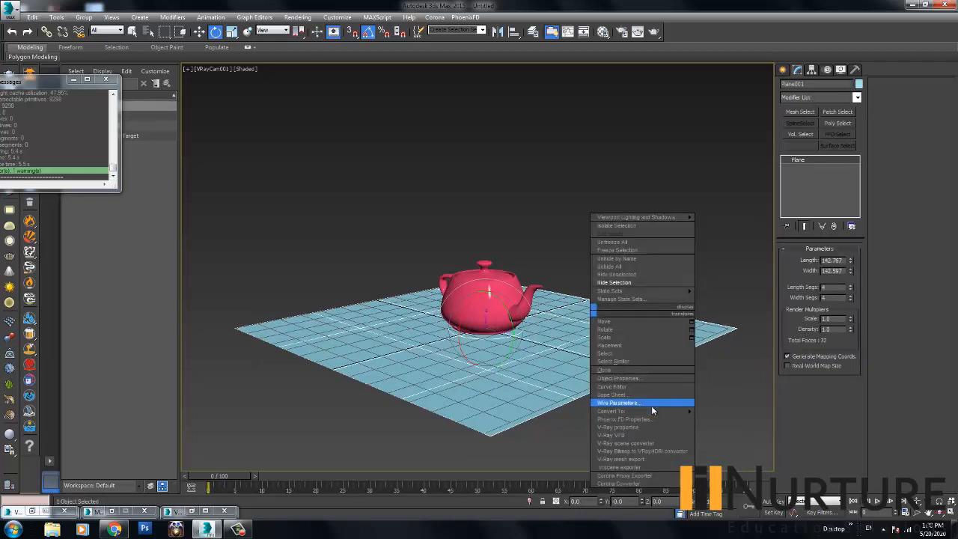
{"action": "mouse_move", "coordinate": [648, 413]}
{"action": "left_click", "coordinate": [741, 420]}
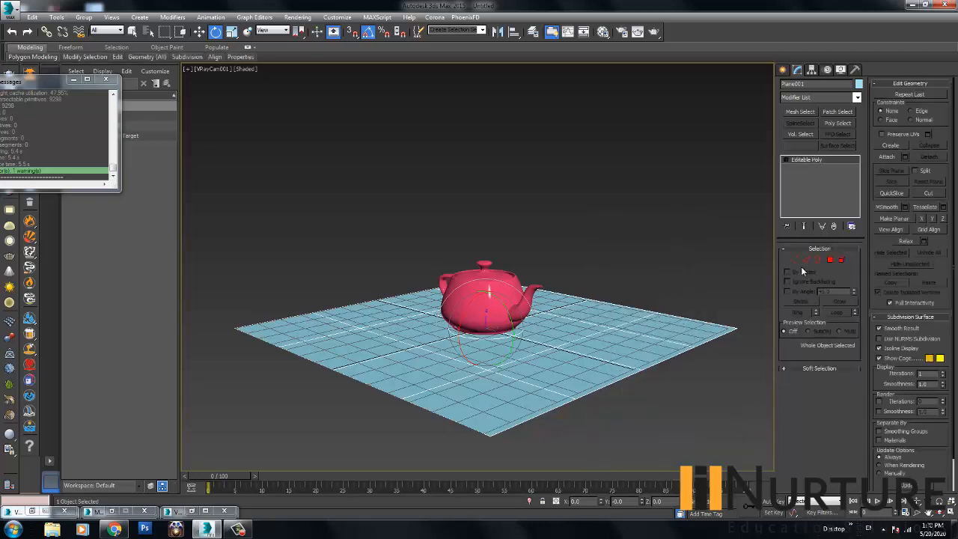
- Select all border edges along the plane's two back sides behind the teapot
{"action": "left_click", "coordinate": [806, 260]}
{"action": "double_click", "coordinate": [607, 303]}
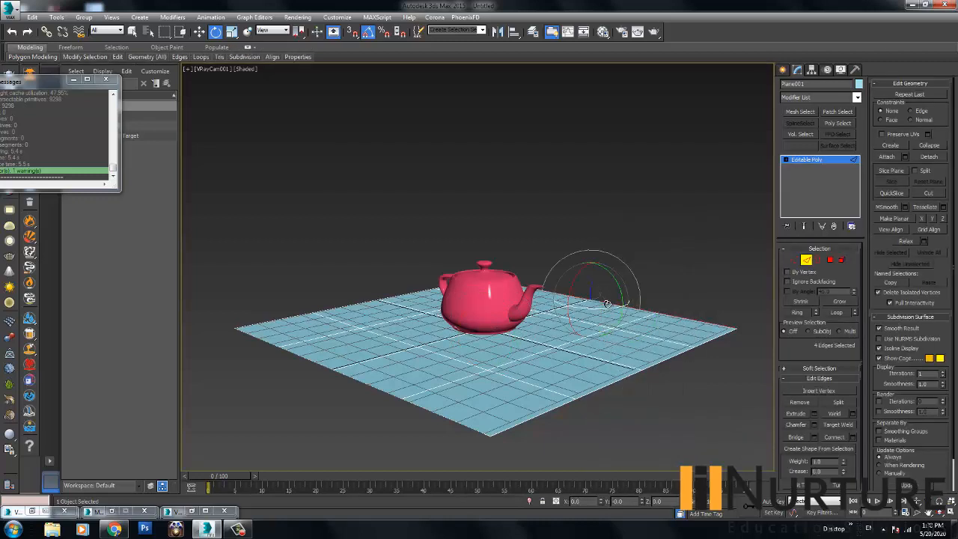
{"action": "double_click", "coordinate": [293, 317], "text": "ctrl"}
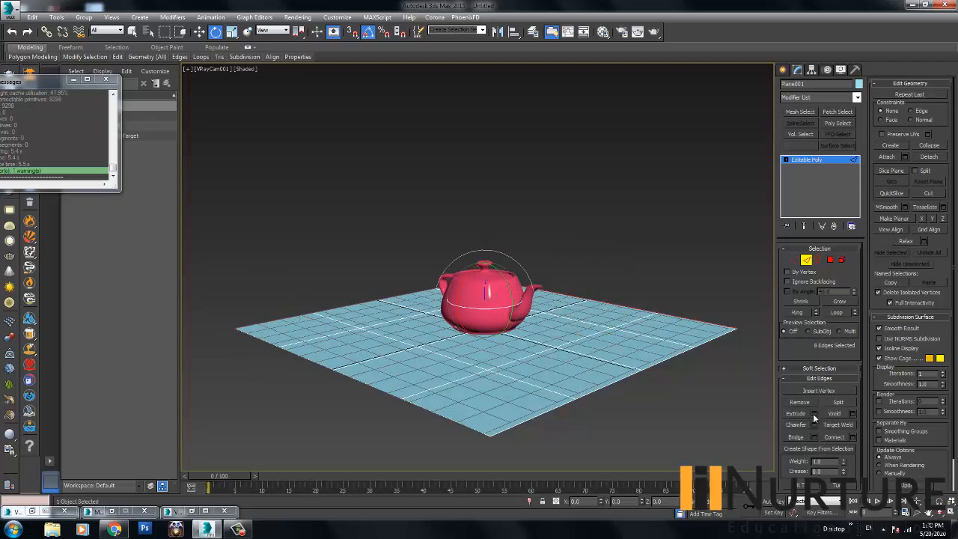
- Try to extrude the selected back edges upward to a height of about 122 as walls
{"action": "key", "text": "shift+e"}
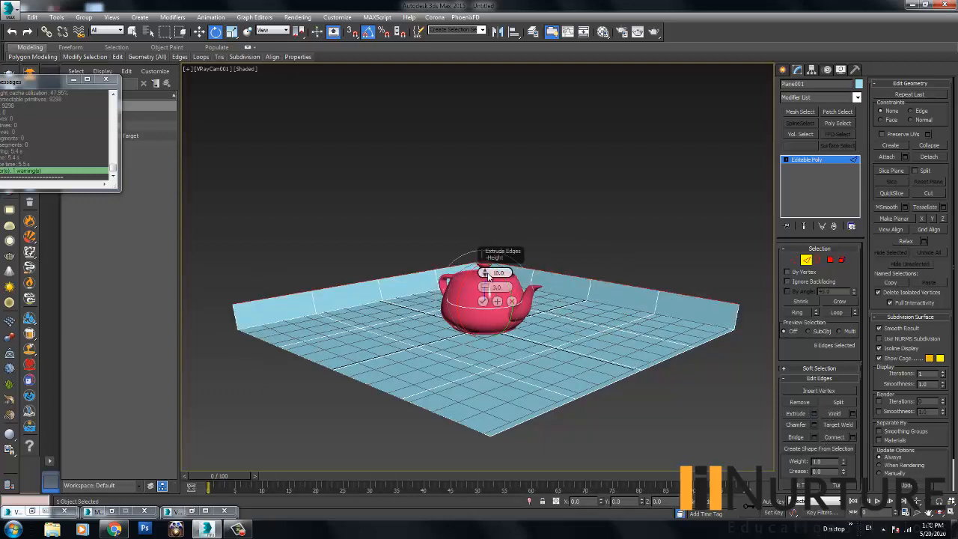
{"action": "left_click_drag", "start_coordinate": [484, 273], "coordinate": [491, 382]}
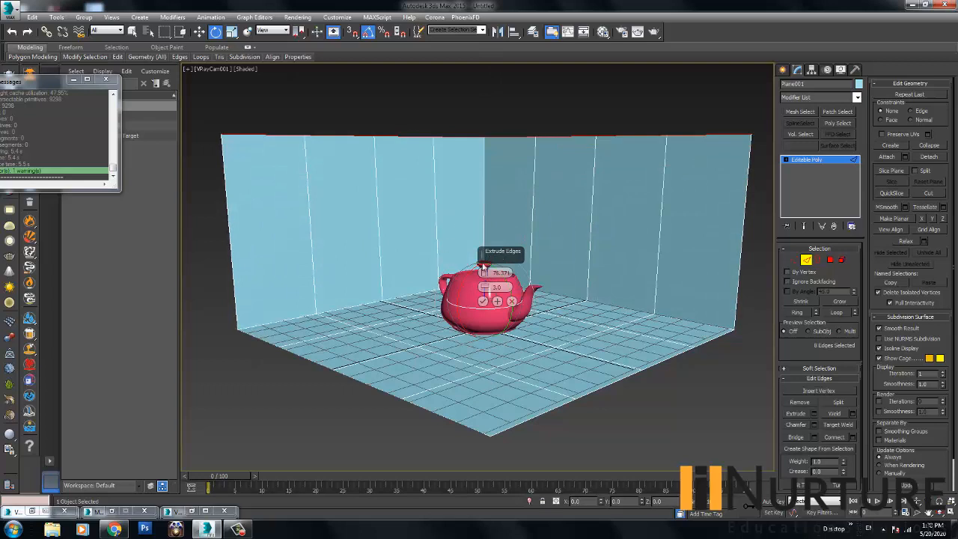
{"action": "left_click_drag", "start_coordinate": [484, 271], "coordinate": [480, 119]}
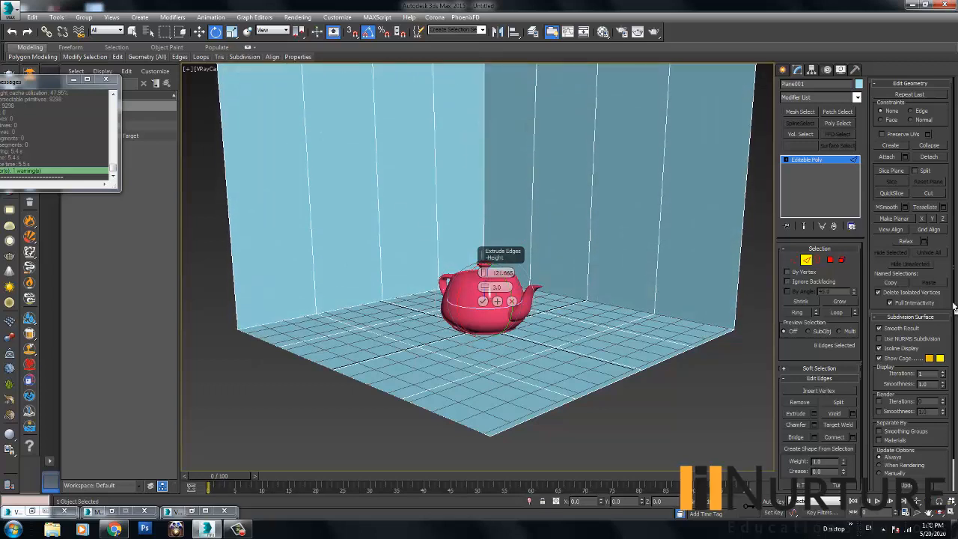
{"action": "left_click", "coordinate": [807, 261]}
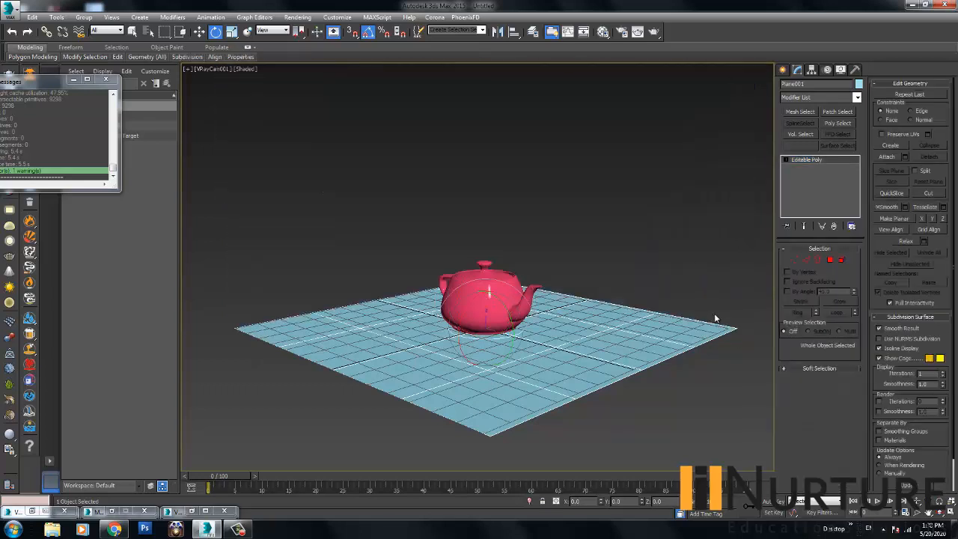
{"action": "left_click", "coordinate": [806, 260]}
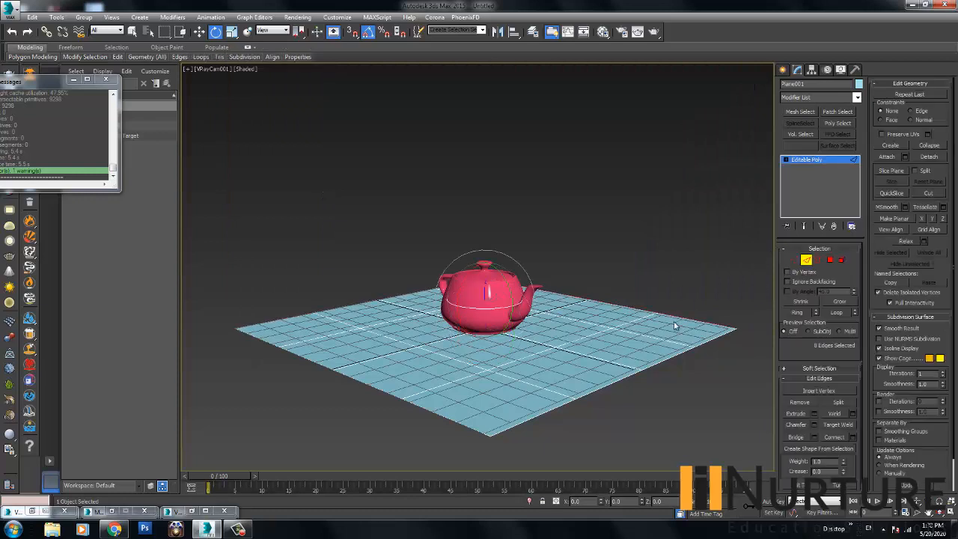
- Extrude the selected back edges to a height of about 76 as walls and raise their top edges further
{"action": "left_click", "coordinate": [814, 414]}
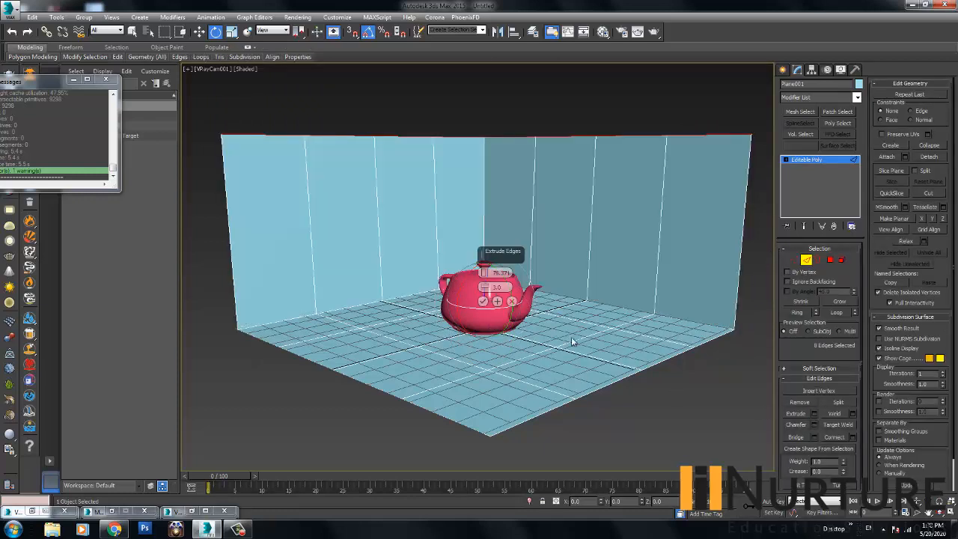
{"action": "left_click", "coordinate": [483, 301]}
{"action": "key", "text": "w"}
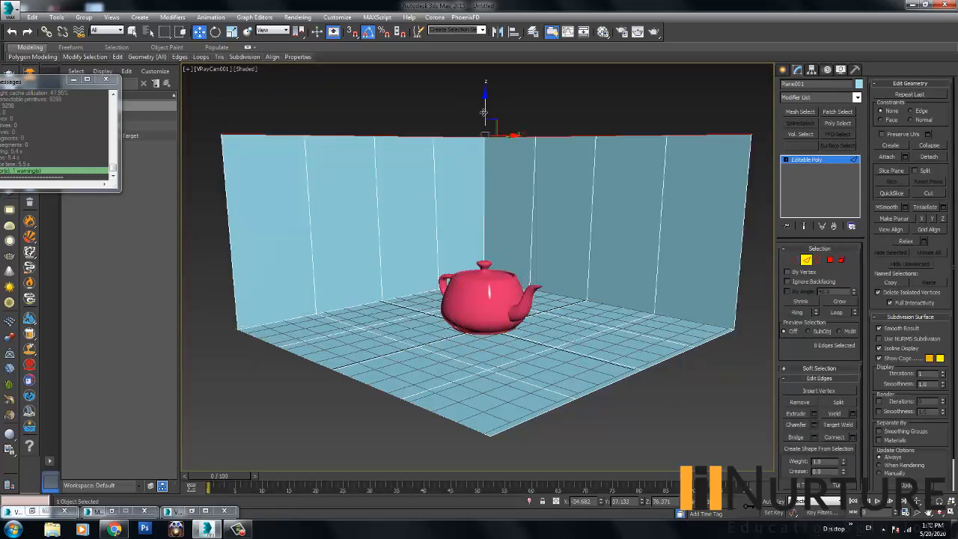
{"action": "left_click_drag", "start_coordinate": [487, 122], "coordinate": [486, 21]}
{"action": "left_click", "coordinate": [806, 260]}
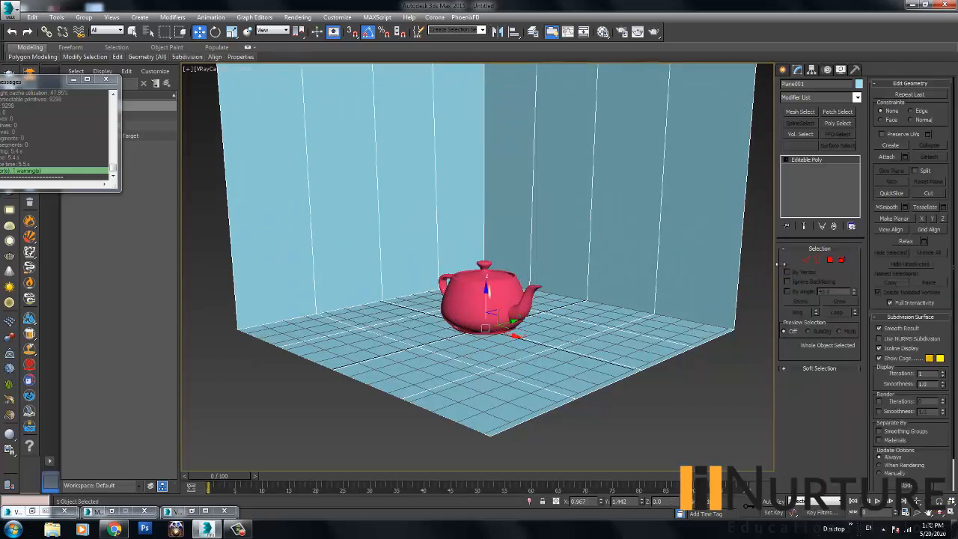
{"action": "left_click", "coordinate": [764, 266]}
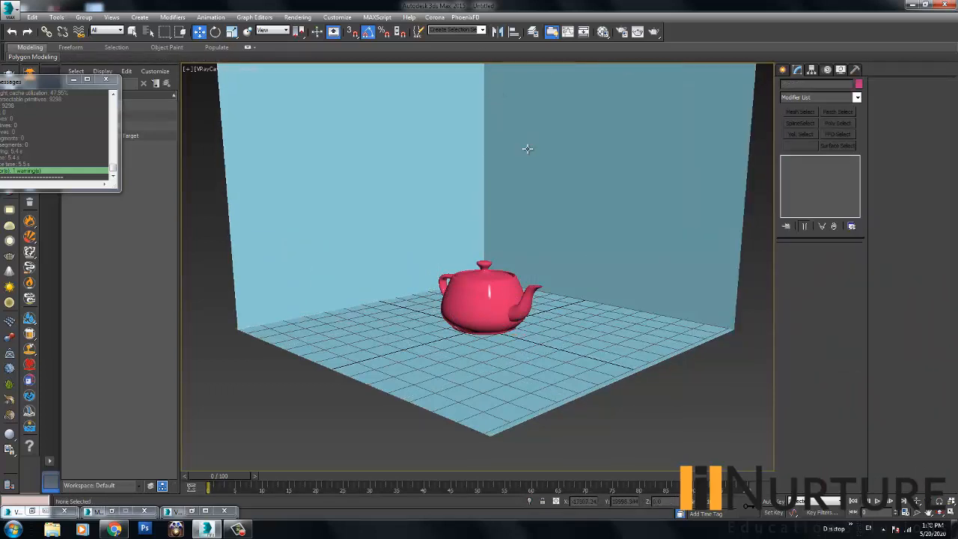
- Create a V-Ray IES light at the back corner of the floor with its target at the teapot
{"action": "left_click", "coordinate": [210, 69]}
{"action": "left_click", "coordinate": [249, 107]}
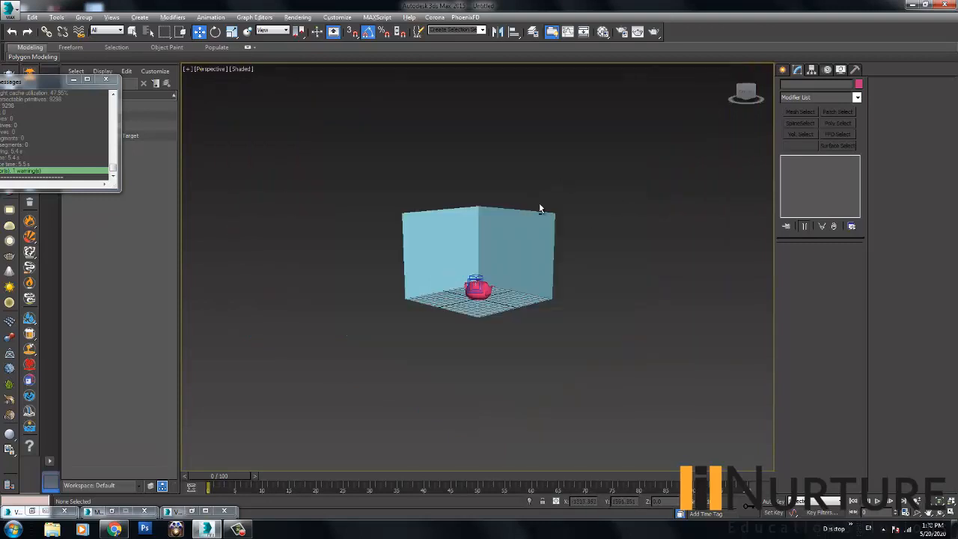
{"action": "middle_click_drag", "start_coordinate": [445, 155], "coordinate": [445, 198], "text": "alt"}
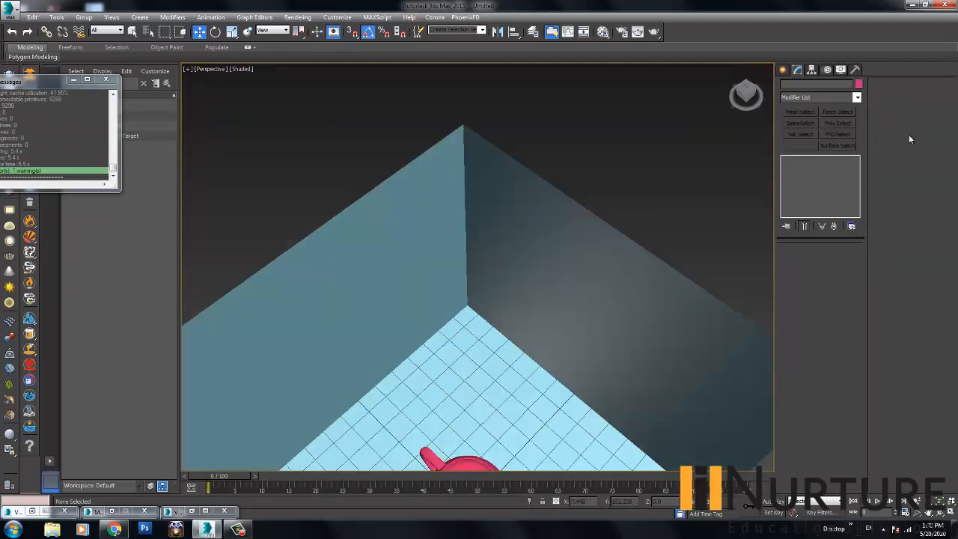
{"action": "left_click", "coordinate": [784, 70]}
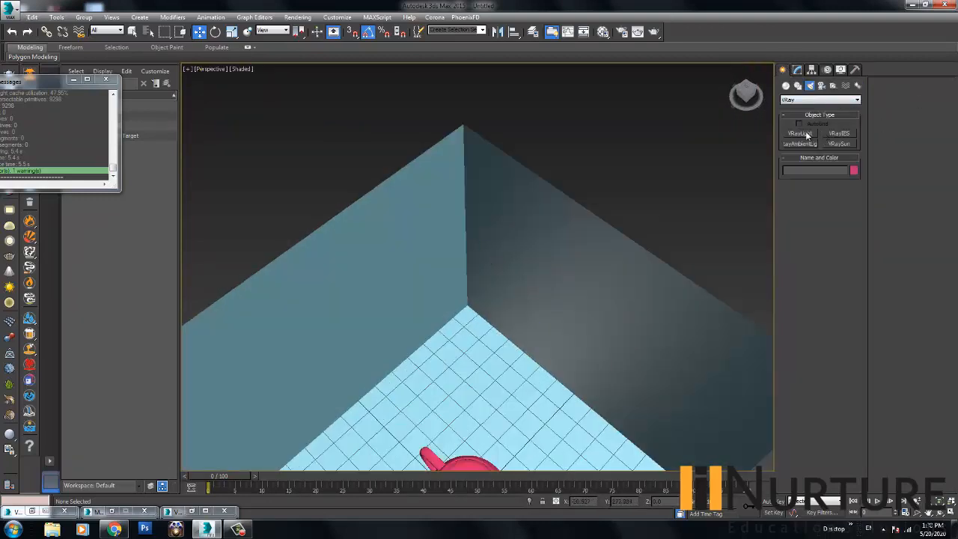
{"action": "left_click", "coordinate": [839, 134]}
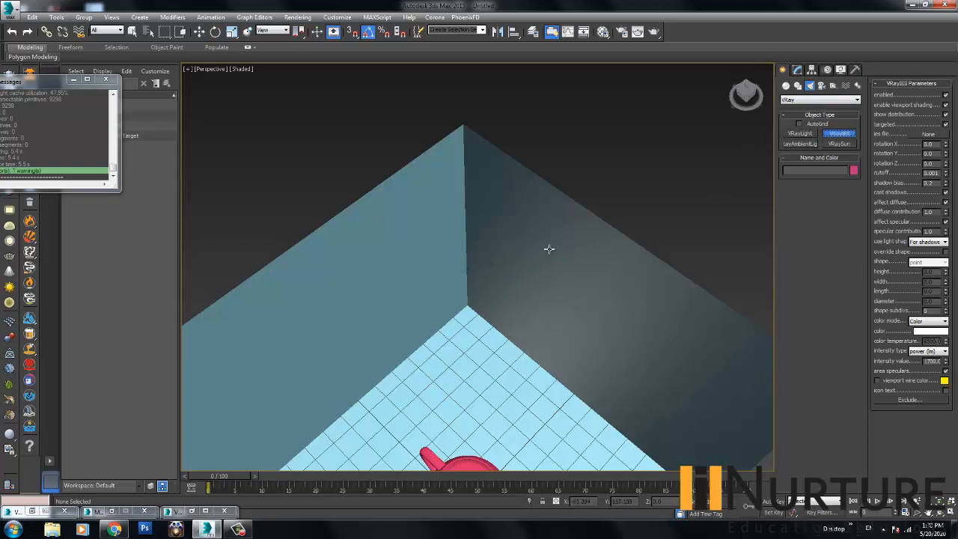
{"action": "left_click", "coordinate": [801, 134]}
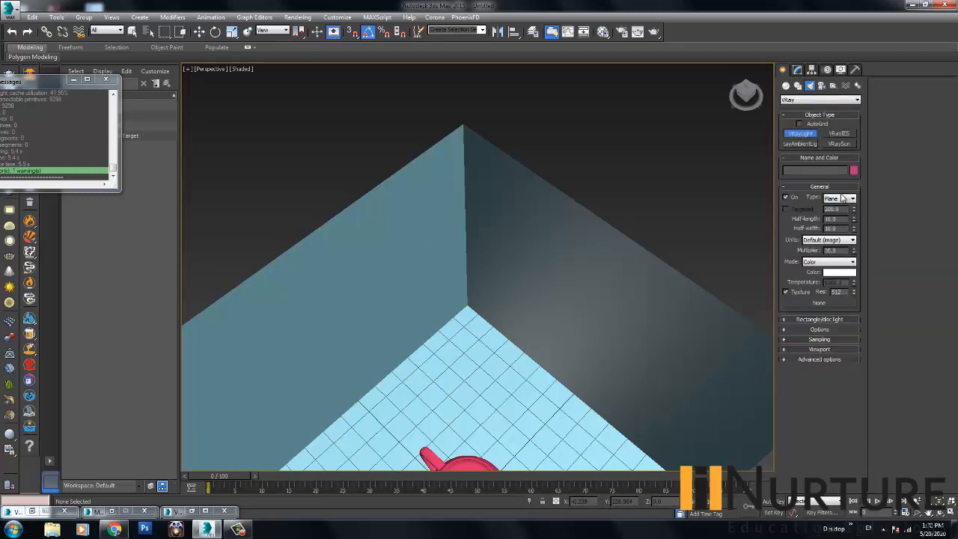
{"action": "left_click", "coordinate": [840, 134]}
{"action": "scroll", "coordinate": [470, 277], "scroll_direction": "down", "scroll_amount": 5}
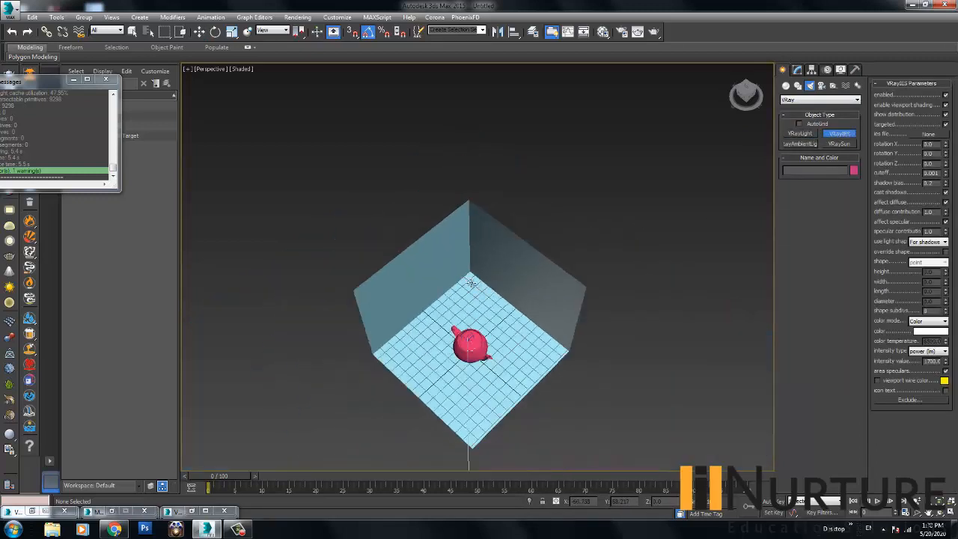
{"action": "left_click_drag", "start_coordinate": [470, 283], "coordinate": [466, 340]}
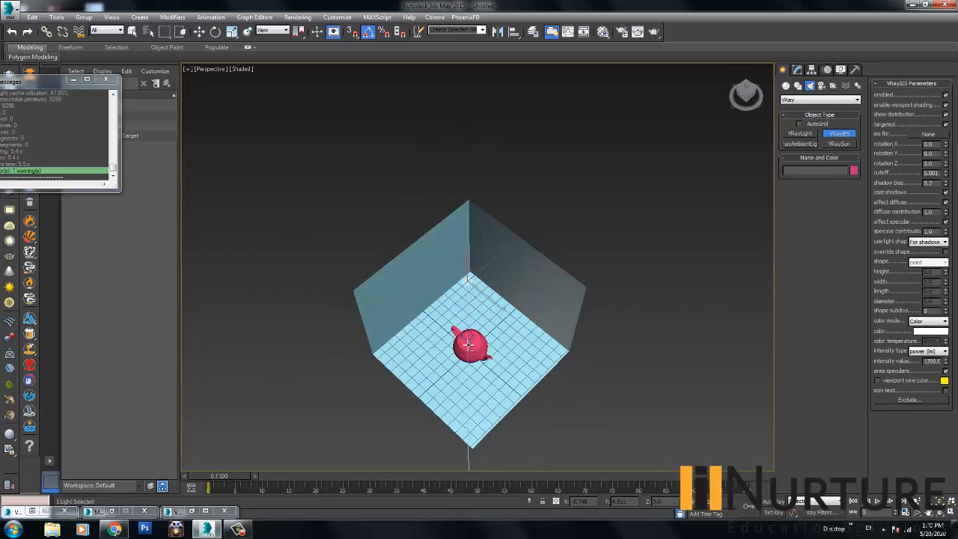
- Raise the IES light above the walls to a height of about 187
{"action": "key", "text": "w"}
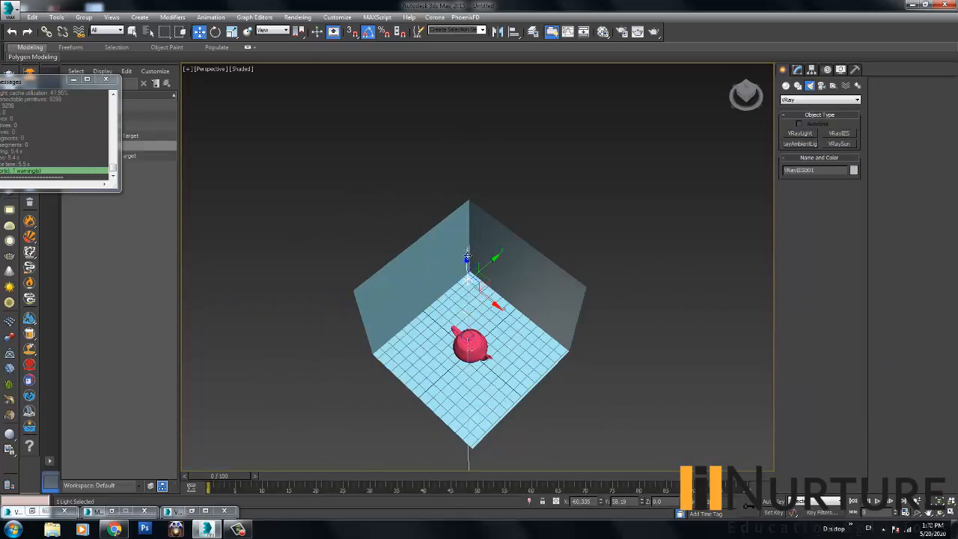
{"action": "left_click_drag", "start_coordinate": [468, 257], "coordinate": [465, 156]}
{"action": "middle_click_drag", "start_coordinate": [550, 240], "coordinate": [545, 184], "text": "alt"}
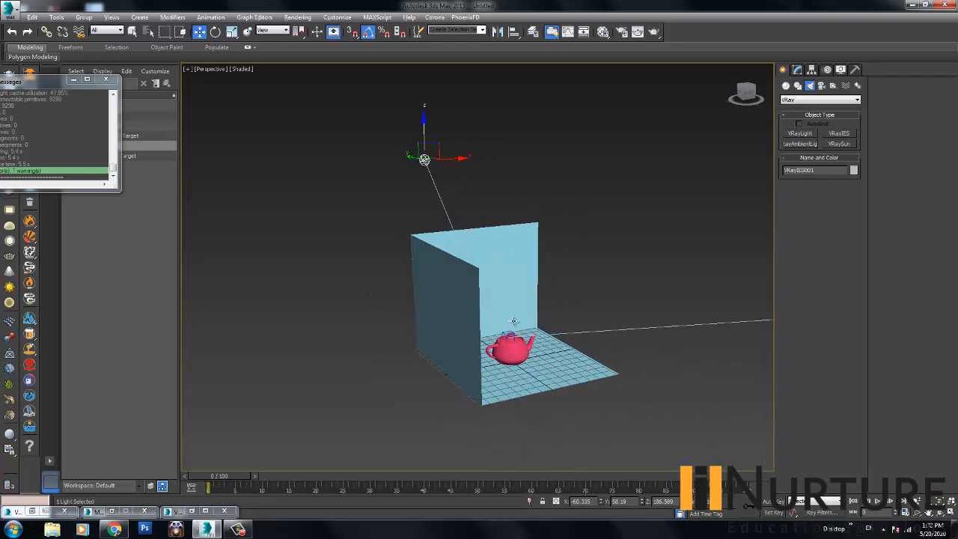
{"action": "scroll", "coordinate": [513, 320], "scroll_direction": "up", "scroll_amount": 4}
{"action": "middle_click_drag", "start_coordinate": [430, 166], "coordinate": [429, 236]}
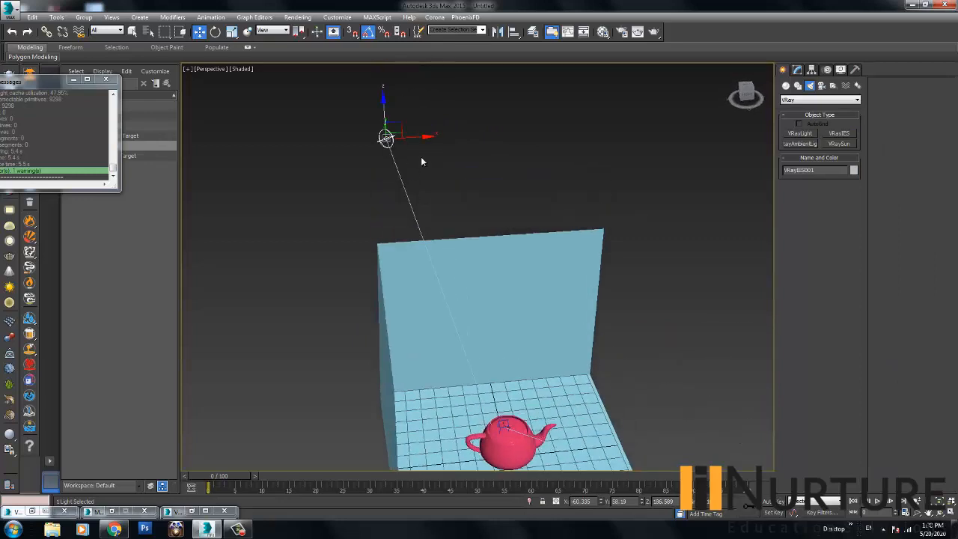
- Move the IES light horizontally so it sits directly above the teapot's lid, at about X -3 and Y 0.7
{"action": "middle_click_drag", "start_coordinate": [421, 156], "coordinate": [410, 200], "text": "alt"}
{"action": "left_click_drag", "start_coordinate": [410, 201], "coordinate": [504, 359]}
{"action": "key", "text": "t"}
{"action": "scroll", "coordinate": [506, 293], "scroll_direction": "up", "scroll_amount": 5}
{"action": "scroll", "coordinate": [506, 294], "scroll_direction": "down", "scroll_amount": 2}
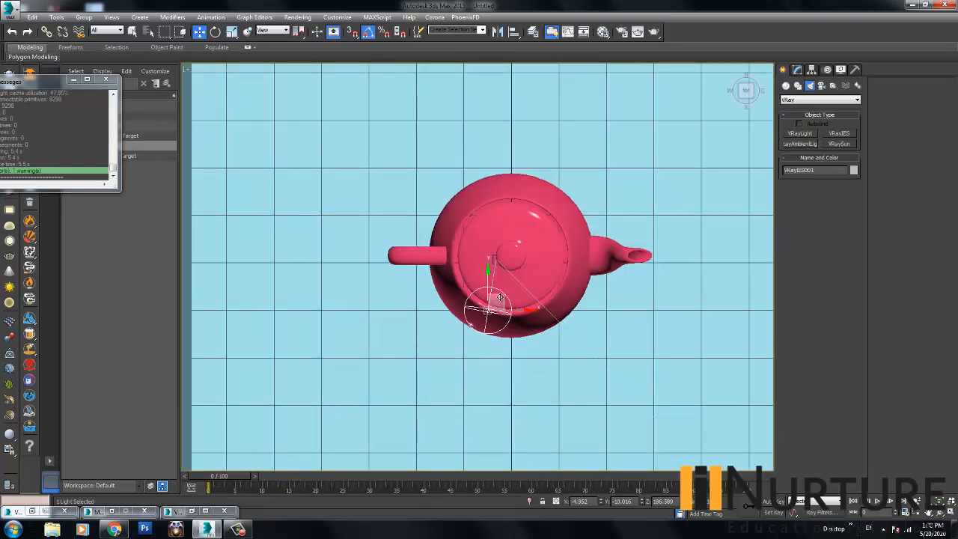
{"action": "left_click_drag", "start_coordinate": [501, 297], "coordinate": [534, 257]}
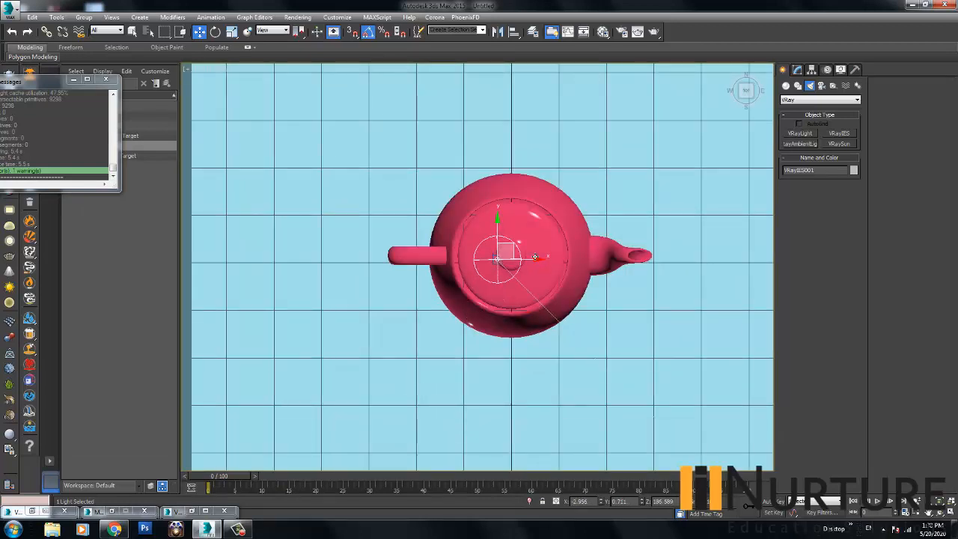
{"action": "scroll", "coordinate": [535, 257], "scroll_direction": "down", "scroll_amount": 5}
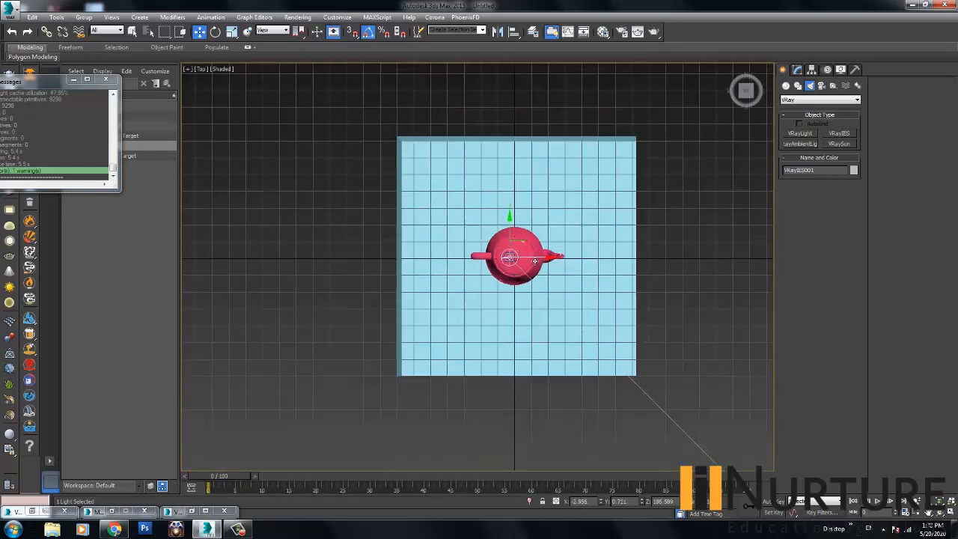
- Show the scene in a wireframe front view with the IES light selected above the walls
{"action": "key", "text": "f"}
{"action": "key", "text": "F3"}
{"action": "middle_click_drag", "start_coordinate": [498, 203], "coordinate": [494, 241]}
{"action": "scroll", "coordinate": [492, 235], "scroll_direction": "down", "scroll_amount": 5}
{"action": "scroll", "coordinate": [487, 181], "scroll_direction": "up", "scroll_amount": 3}
{"action": "left_click", "coordinate": [529, 150]}
{"action": "left_click_drag", "start_coordinate": [471, 120], "coordinate": [525, 165]}
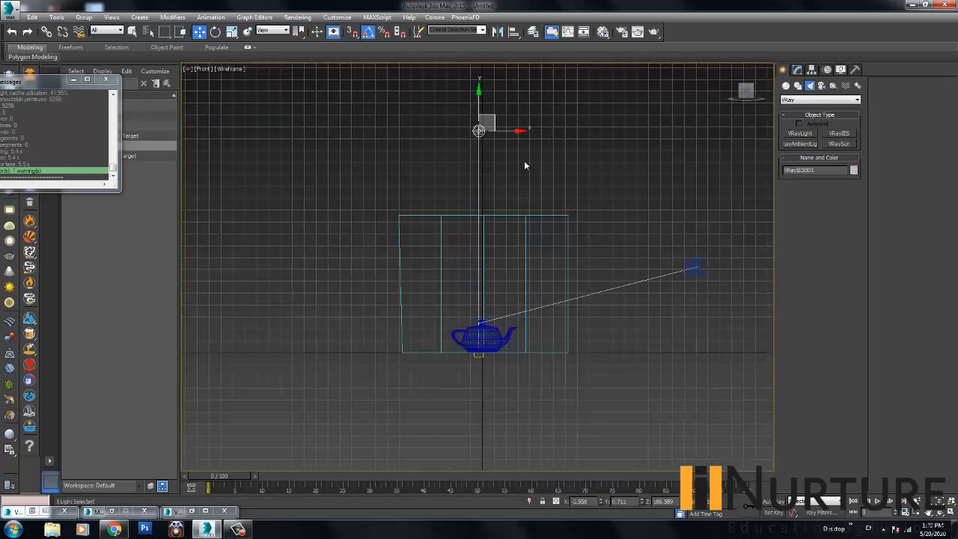
- Try to move the IES light together with the target at the teapot's lid, and undo the move
{"action": "scroll", "coordinate": [488, 322], "scroll_direction": "up", "scroll_amount": 5}
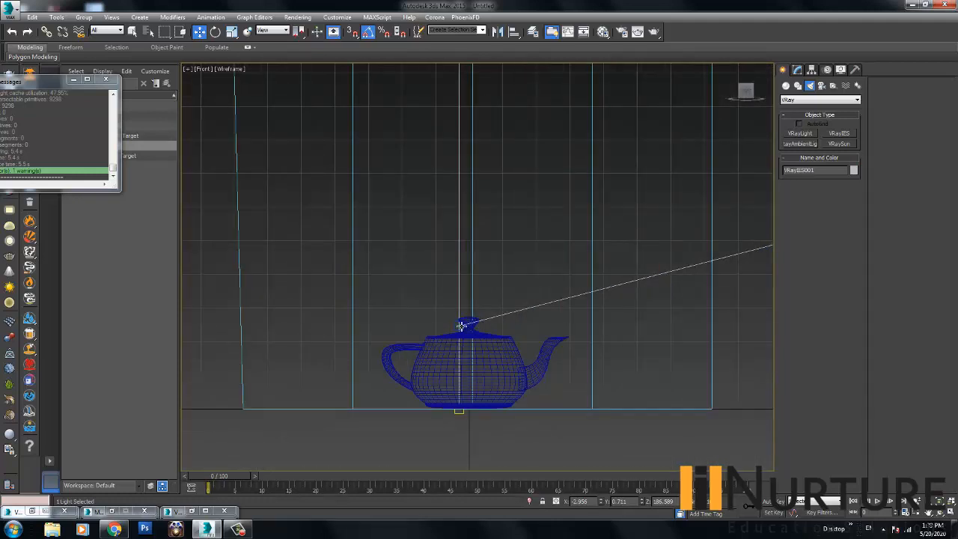
{"action": "left_click", "coordinate": [455, 324]}
{"action": "scroll", "coordinate": [494, 269], "scroll_direction": "down", "scroll_amount": 4}
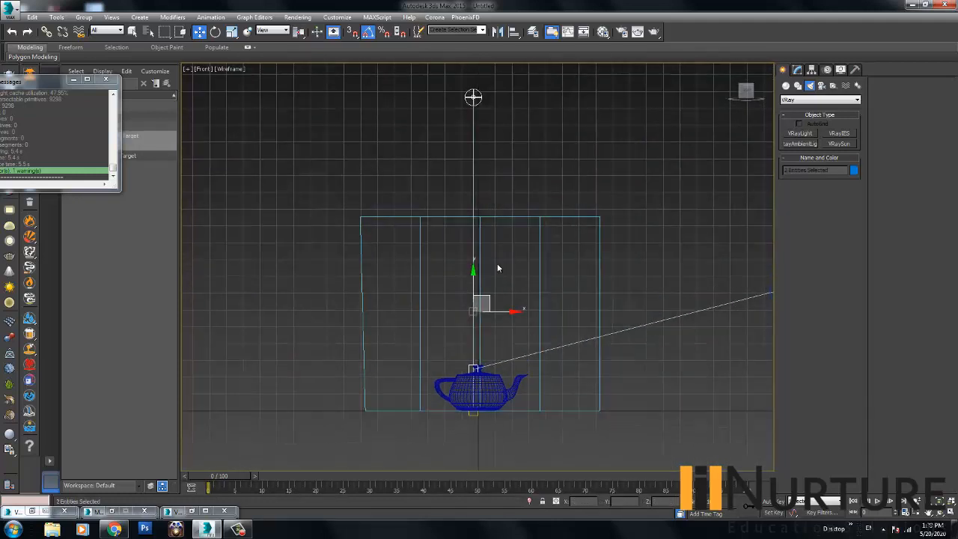
{"action": "left_click_drag", "start_coordinate": [490, 297], "coordinate": [467, 303]}
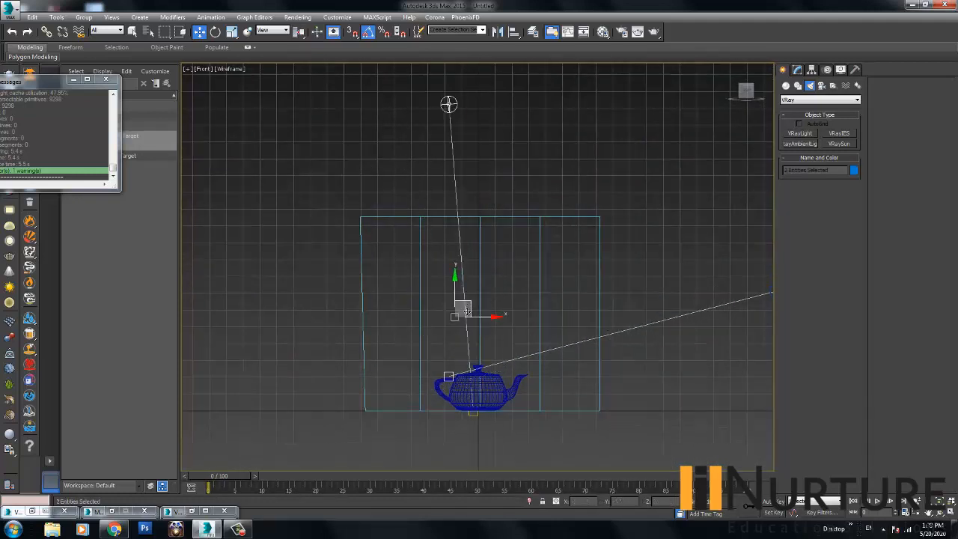
{"action": "key", "text": "ctrl+z"}
- Move the IES light and its floor-level target together sideways to the side wall behind the teapot's handle
{"action": "left_click", "coordinate": [475, 415]}
{"action": "left_click", "coordinate": [474, 187]}
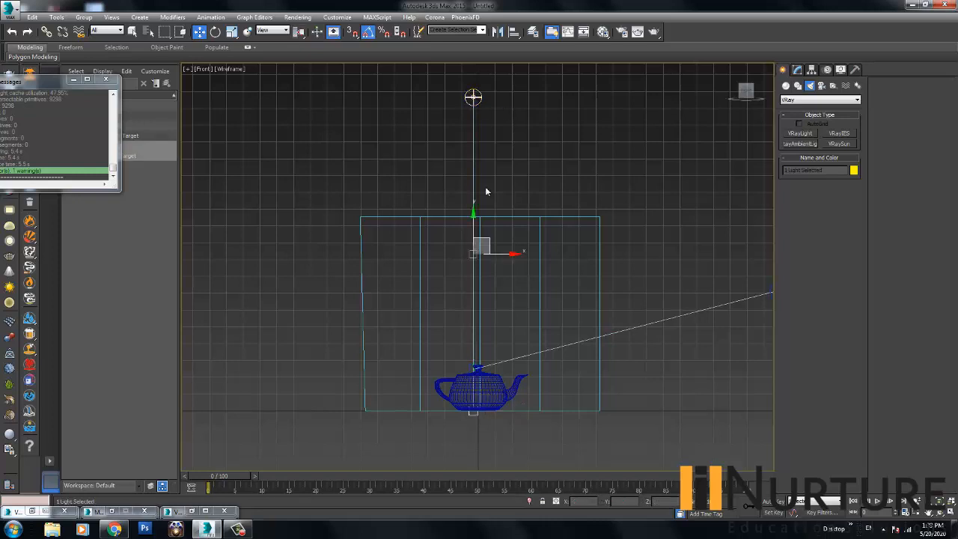
{"action": "left_click_drag", "start_coordinate": [488, 236], "coordinate": [384, 236]}
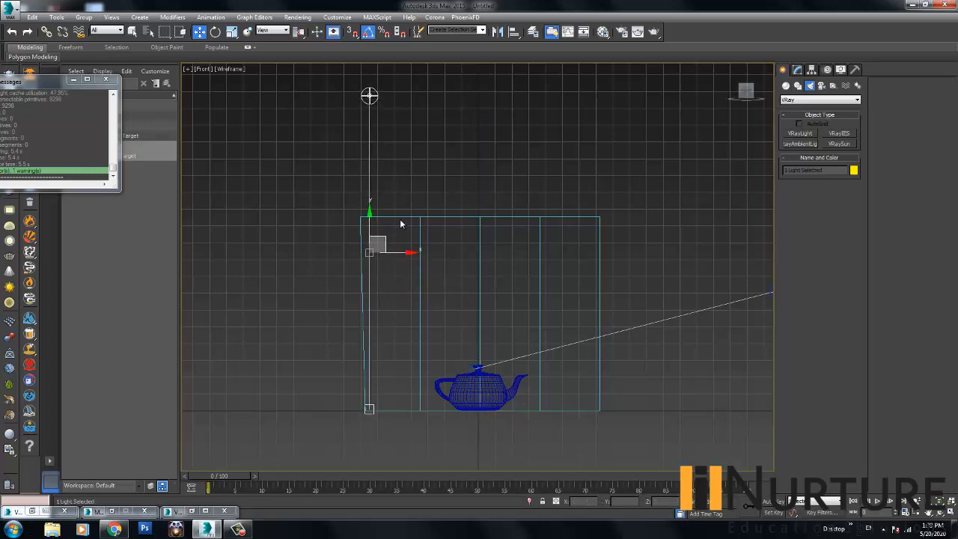
{"action": "middle_click_drag", "start_coordinate": [402, 137], "coordinate": [404, 151]}
- Lower the IES light to just below the wall's upper edge, about 107 high, and shift light and target slightly inward
{"action": "left_click_drag", "start_coordinate": [350, 81], "coordinate": [405, 213]}
{"action": "left_click", "coordinate": [372, 423]}
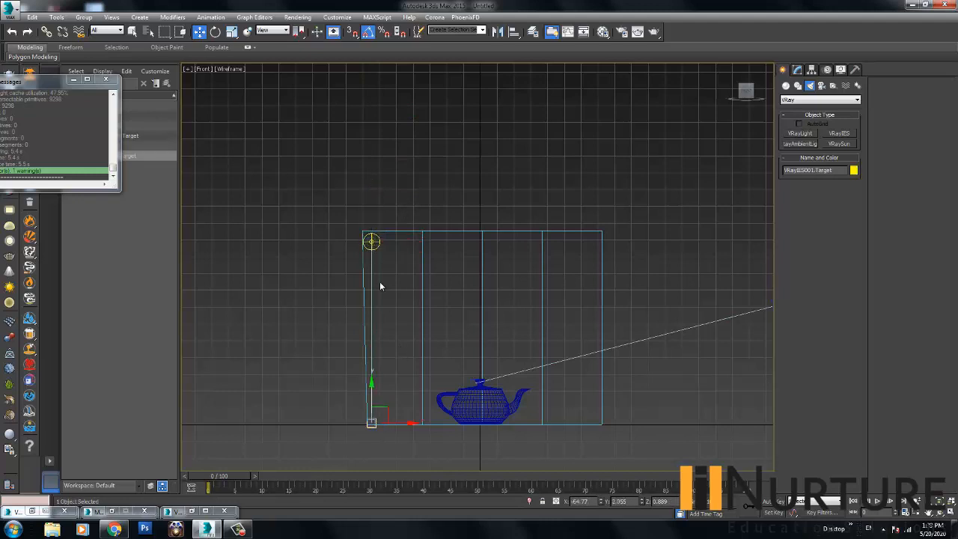
{"action": "left_click", "coordinate": [372, 249], "text": "ctrl"}
{"action": "left_click_drag", "start_coordinate": [405, 331], "coordinate": [412, 331]}
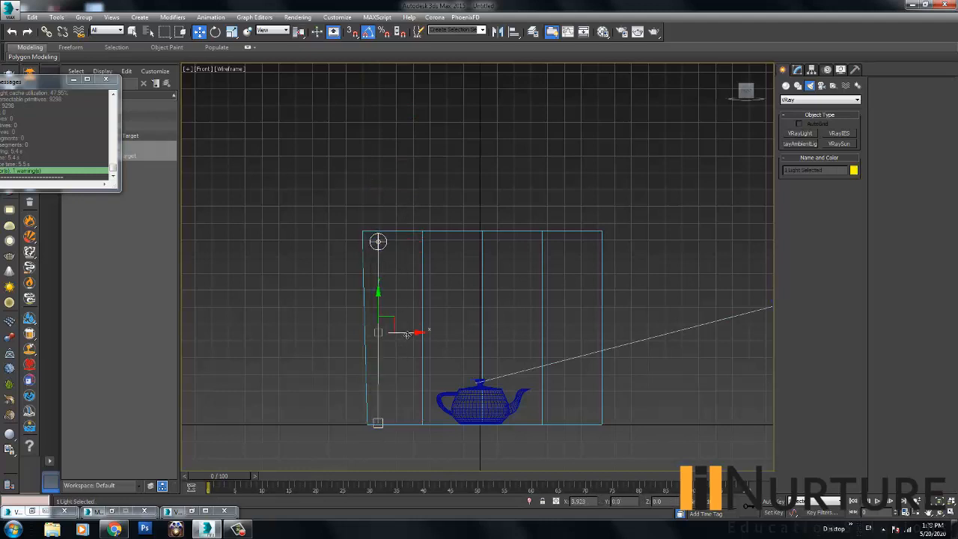
{"action": "left_click", "coordinate": [425, 189]}
{"action": "left_click", "coordinate": [379, 242]}
- Move the IES light and its target into the back corner between the walls in a perspective view and restore shaded display
{"action": "left_click", "coordinate": [201, 71]}
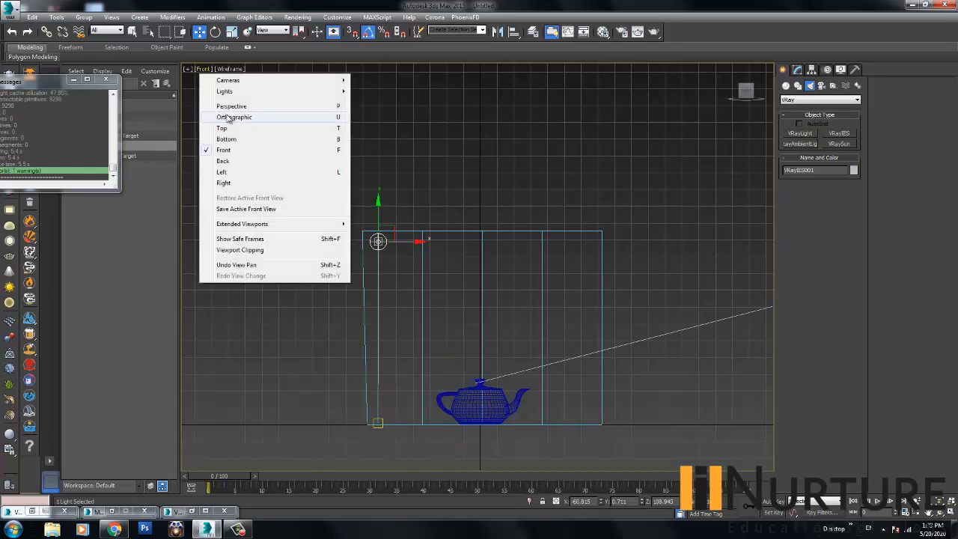
{"action": "left_click", "coordinate": [232, 105]}
{"action": "middle_click_drag", "start_coordinate": [488, 260], "coordinate": [545, 220], "text": "alt"}
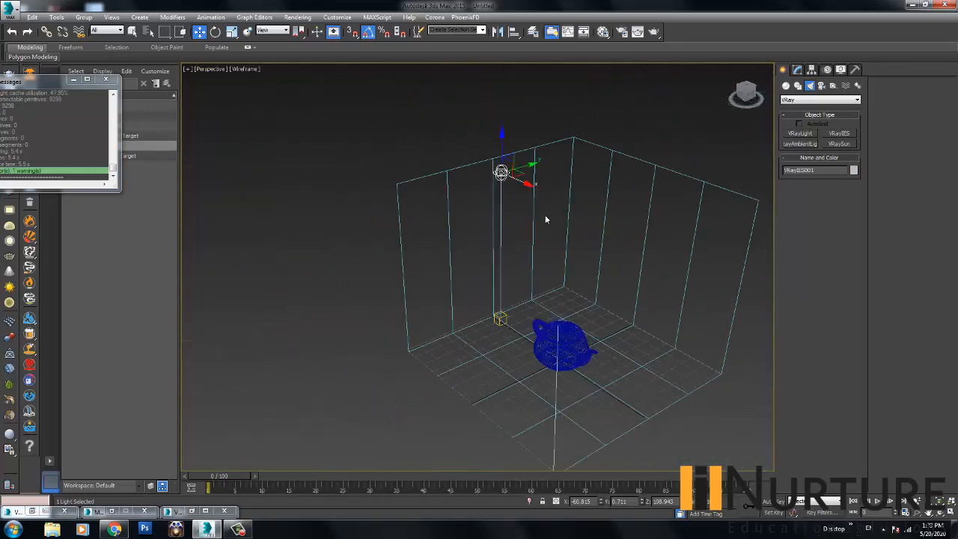
{"action": "left_click", "coordinate": [505, 313]}
{"action": "left_click_drag", "start_coordinate": [532, 244], "coordinate": [595, 227]}
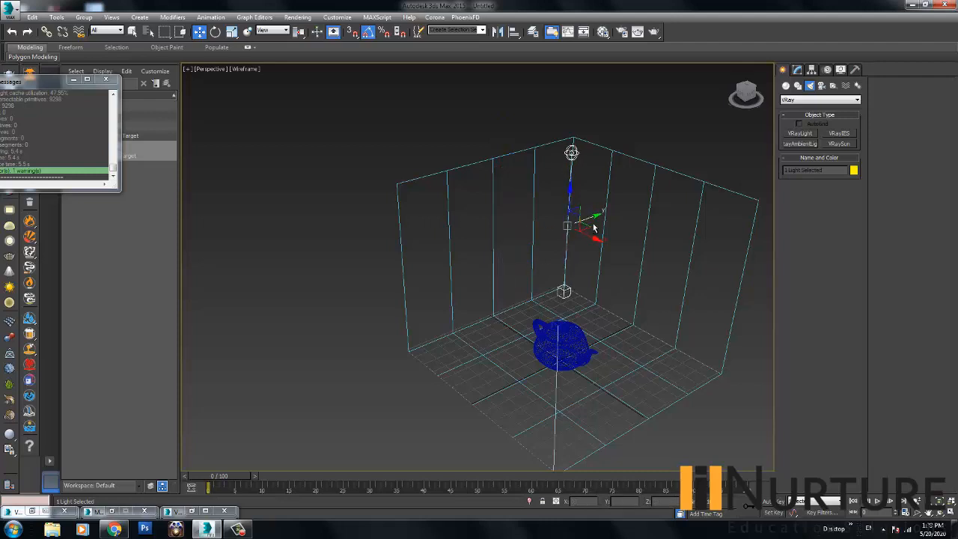
{"action": "middle_click_drag", "start_coordinate": [595, 226], "coordinate": [562, 236], "text": "alt"}
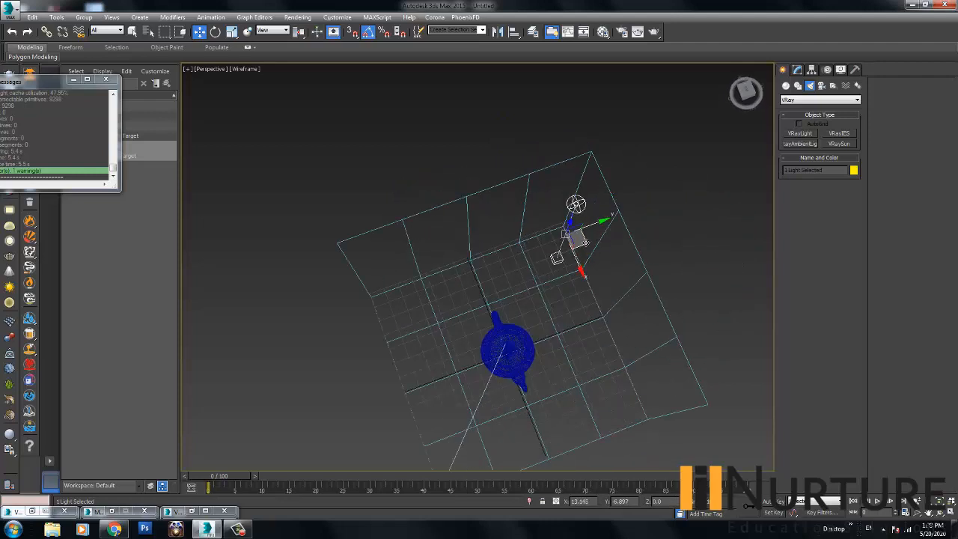
{"action": "key", "text": "F3"}
{"action": "middle_click_drag", "start_coordinate": [627, 158], "coordinate": [657, 136], "text": "alt"}
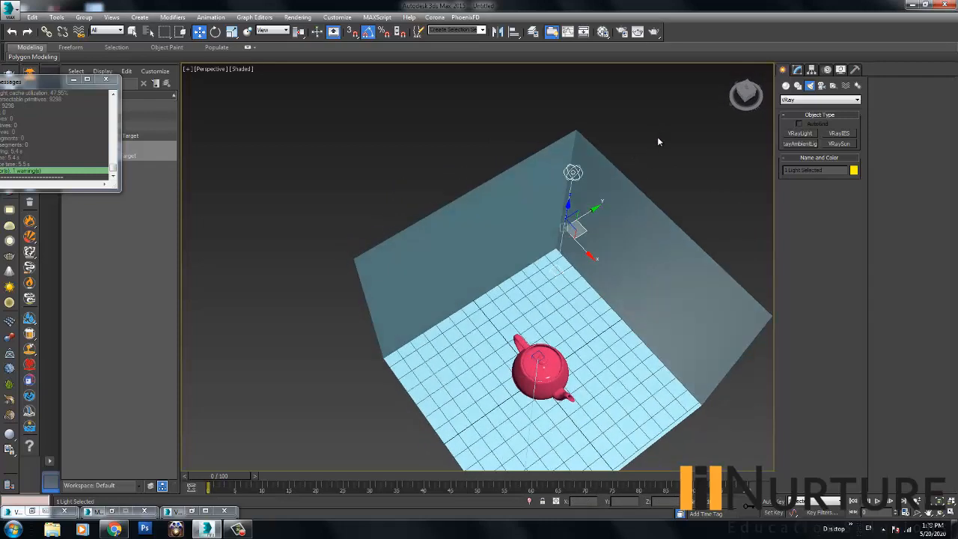
- Load the profile 16.ies from the iesguide resources folder into the V-Ray IES light in the wall corner
{"action": "left_click", "coordinate": [573, 172]}
{"action": "left_click", "coordinate": [798, 69]}
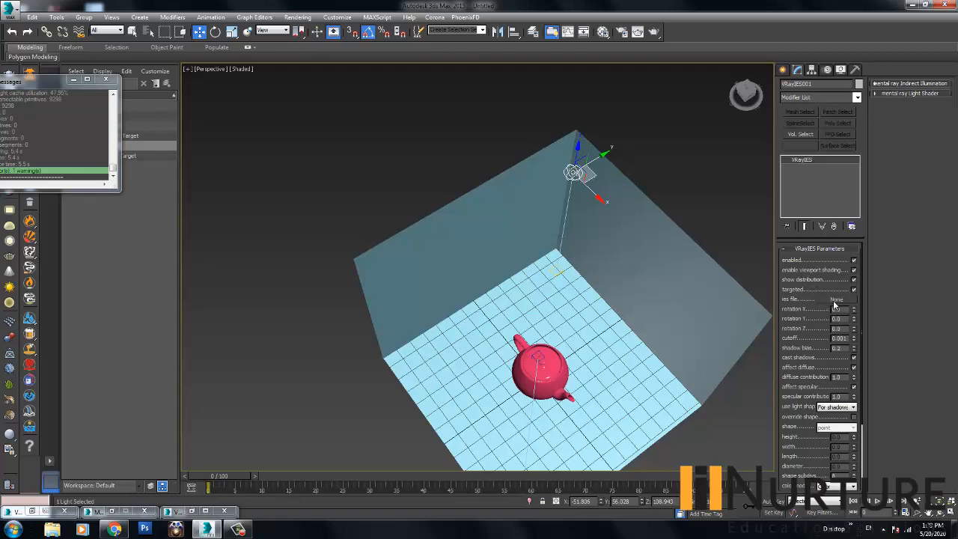
{"action": "left_click", "coordinate": [836, 300]}
{"action": "left_click", "coordinate": [146, 41]}
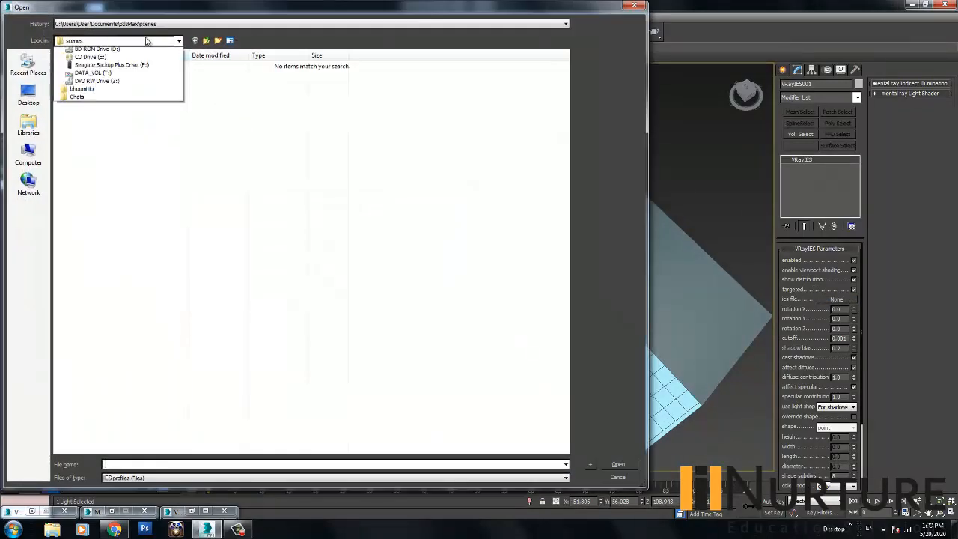
{"action": "scroll", "coordinate": [127, 113], "scroll_direction": "up", "scroll_amount": 3}
{"action": "left_click", "coordinate": [127, 168]}
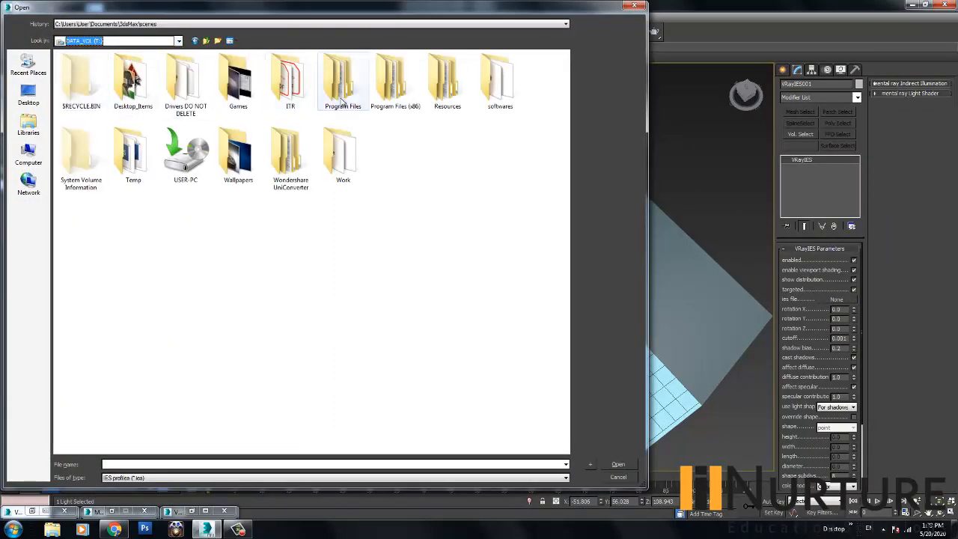
{"action": "double_click", "coordinate": [395, 86]}
{"action": "double_click", "coordinate": [93, 123]}
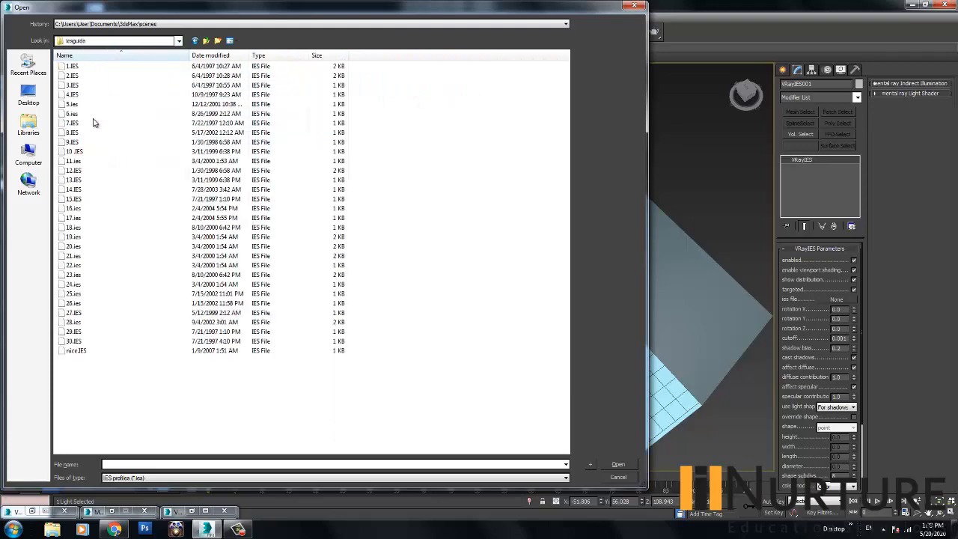
{"action": "left_click", "coordinate": [81, 209]}
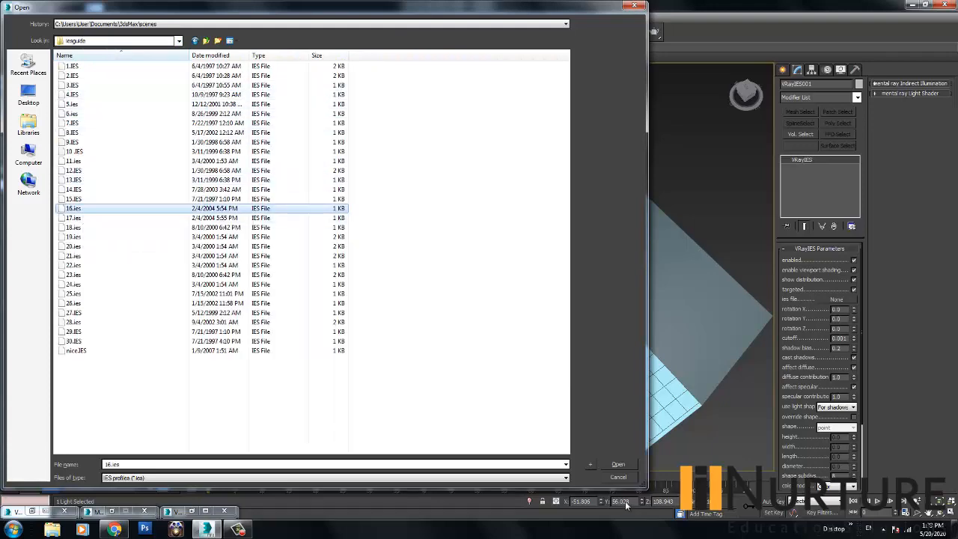
{"action": "left_click", "coordinate": [619, 464]}
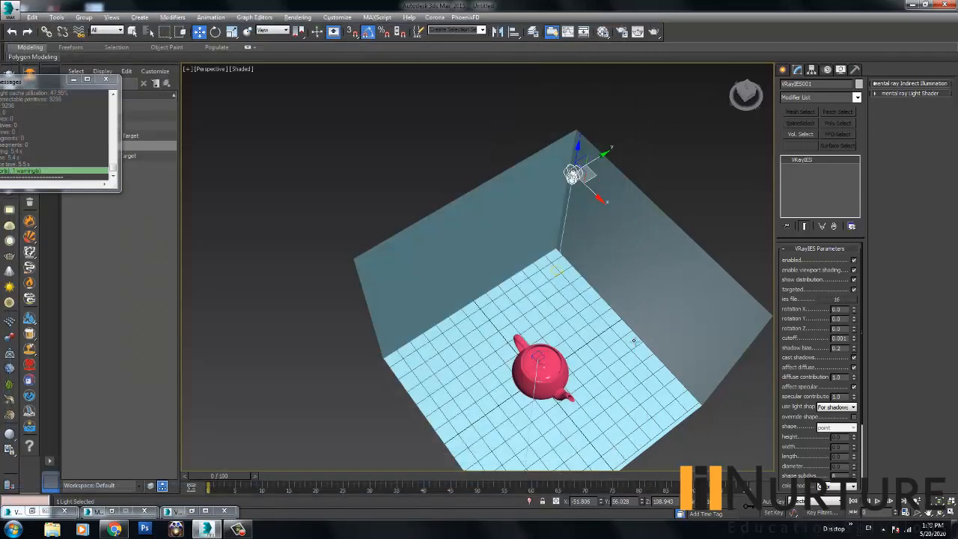
- Examine the IES light's distribution shape in the corner, return to the V-Ray camera view and render the scene
{"action": "middle_click_drag", "start_coordinate": [634, 342], "coordinate": [532, 286], "text": "alt"}
{"action": "scroll", "coordinate": [632, 311], "scroll_direction": "up", "scroll_amount": 3}
{"action": "scroll", "coordinate": [477, 261], "scroll_direction": "up", "scroll_amount": 3}
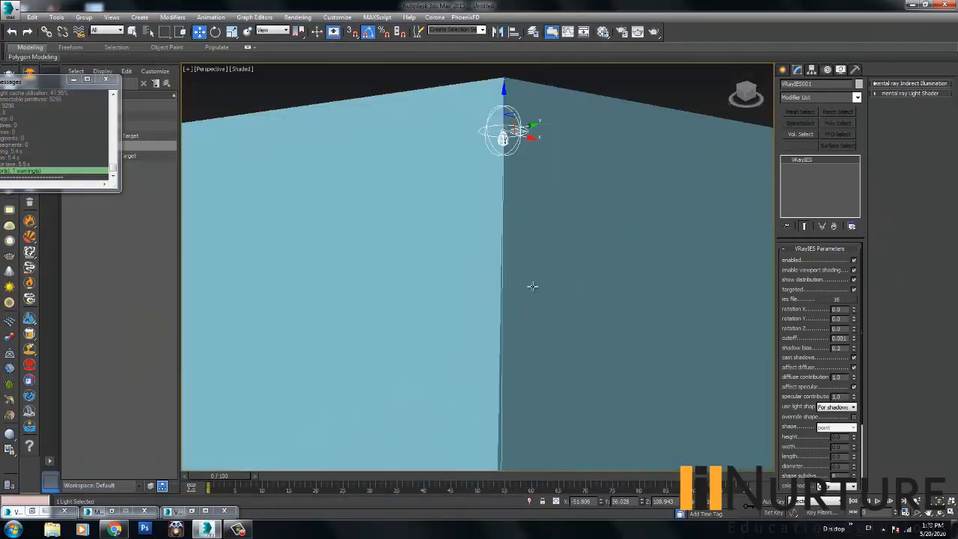
{"action": "scroll", "coordinate": [533, 286], "scroll_direction": "up", "scroll_amount": 3}
{"action": "scroll", "coordinate": [525, 323], "scroll_direction": "down", "scroll_amount": 5}
{"action": "scroll", "coordinate": [527, 297], "scroll_direction": "down", "scroll_amount": 3}
{"action": "key", "text": "c"}
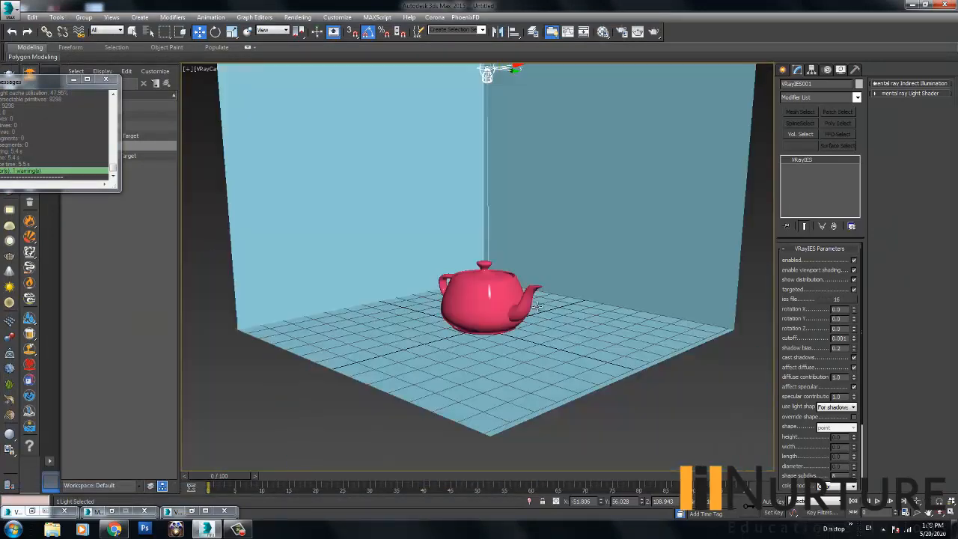
{"action": "left_click", "coordinate": [656, 32]}
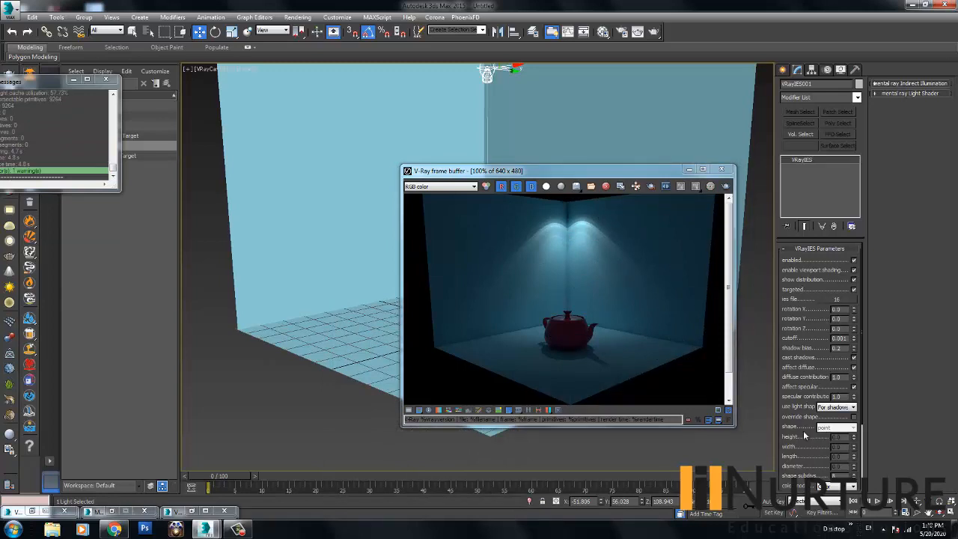
- Set the IES light's color mode to Temperature with a color temperature of 3000
{"action": "scroll", "coordinate": [832, 419], "scroll_direction": "down", "scroll_amount": 3}
{"action": "left_click", "coordinate": [837, 414]}
{"action": "left_click", "coordinate": [835, 431]}
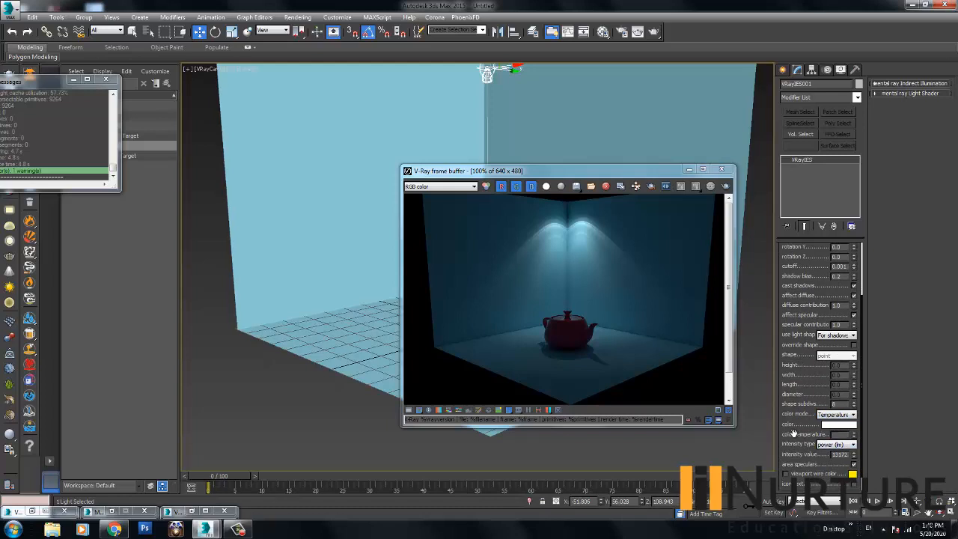
{"action": "type", "text": "3000"}
{"action": "key", "text": "Return"}
- Raise the IES light's power intensity value and render the camera view again
{"action": "left_click_drag", "start_coordinate": [834, 298], "coordinate": [822, 359]}
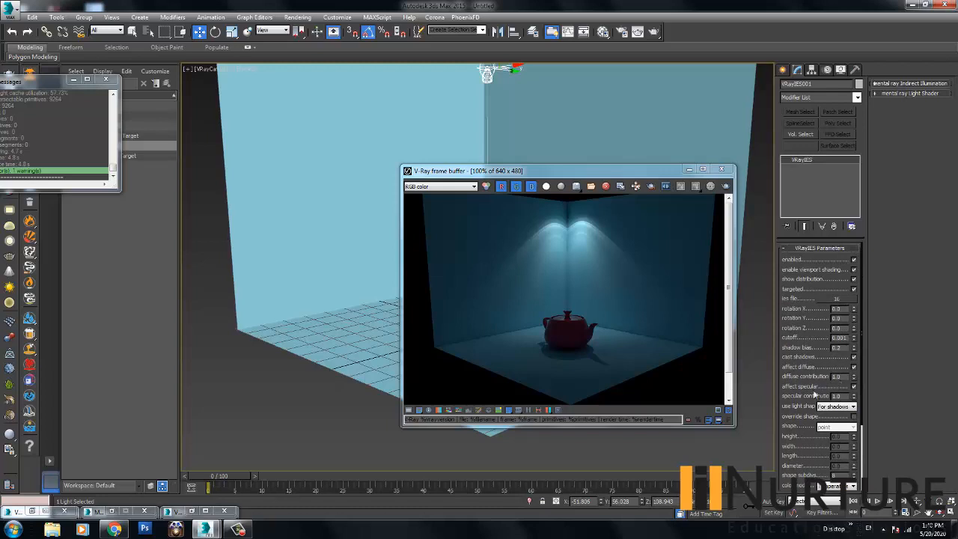
{"action": "left_click_drag", "start_coordinate": [816, 394], "coordinate": [808, 421]}
{"action": "scroll", "coordinate": [807, 352], "scroll_direction": "down", "scroll_amount": 5}
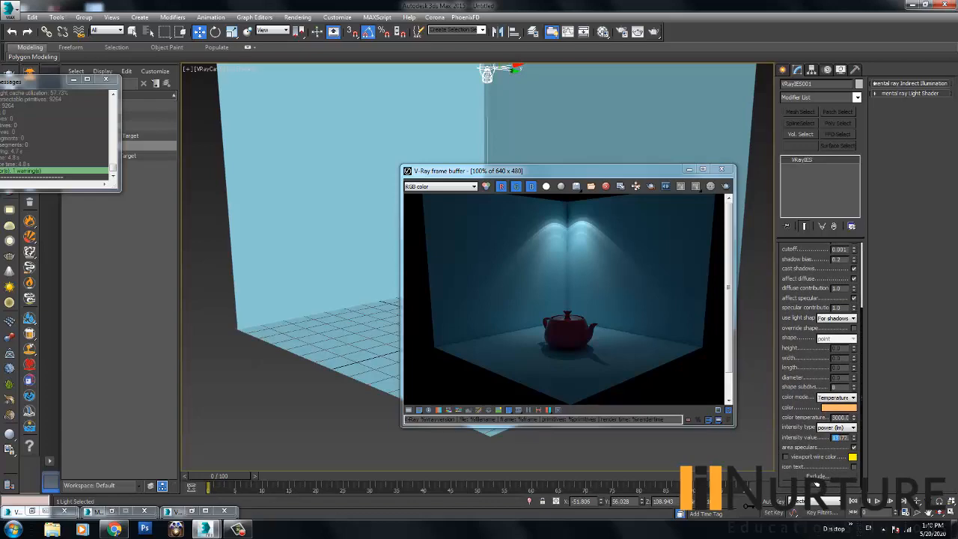
{"action": "left_click", "coordinate": [725, 186]}
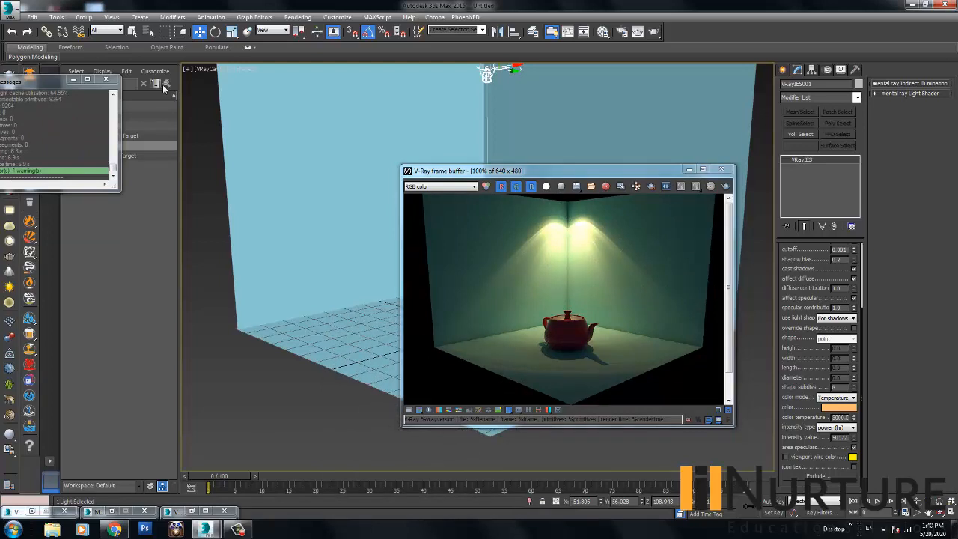
- Select the V-Ray camera of the current view, set its white balance to D50 and re-render
{"action": "left_click", "coordinate": [207, 69]}
{"action": "left_click", "coordinate": [240, 260]}
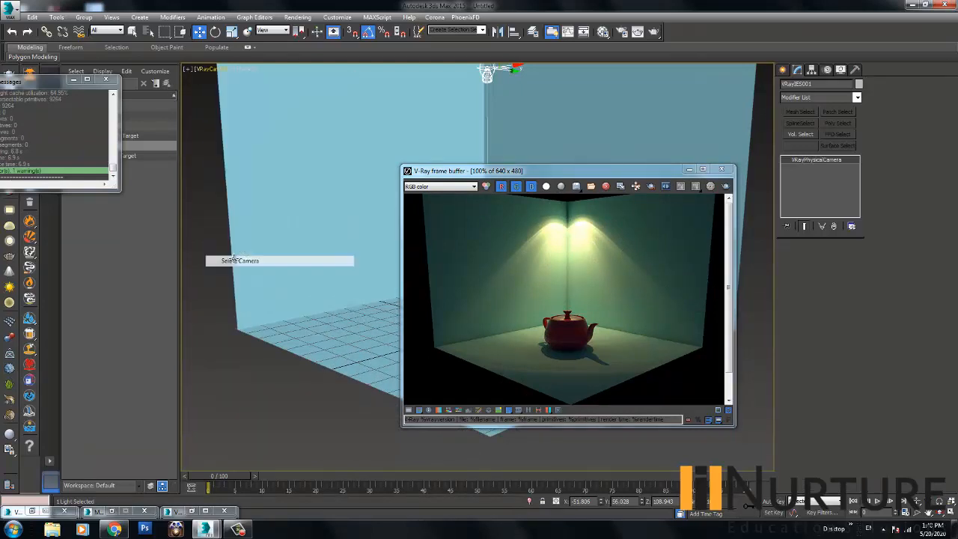
{"action": "scroll", "coordinate": [798, 451], "scroll_direction": "down", "scroll_amount": 2}
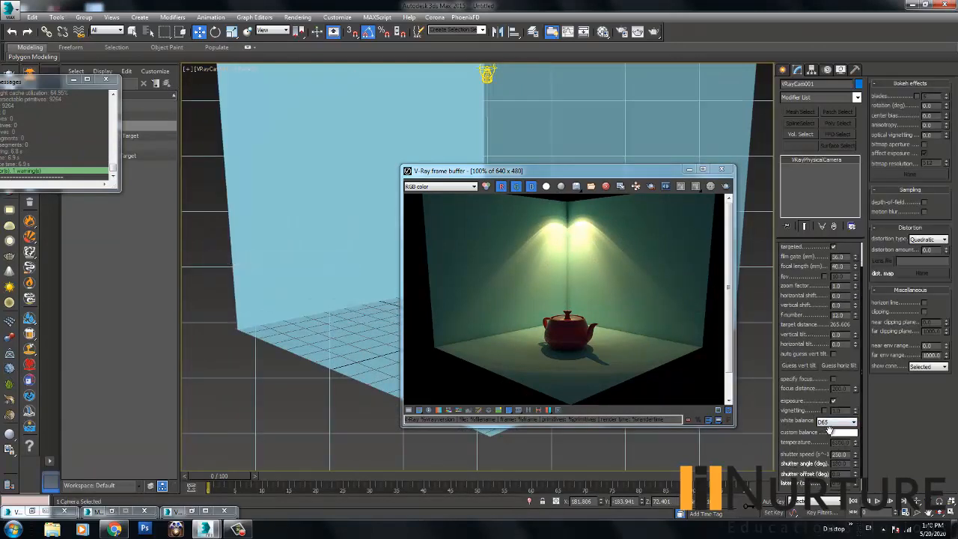
{"action": "left_click", "coordinate": [832, 426]}
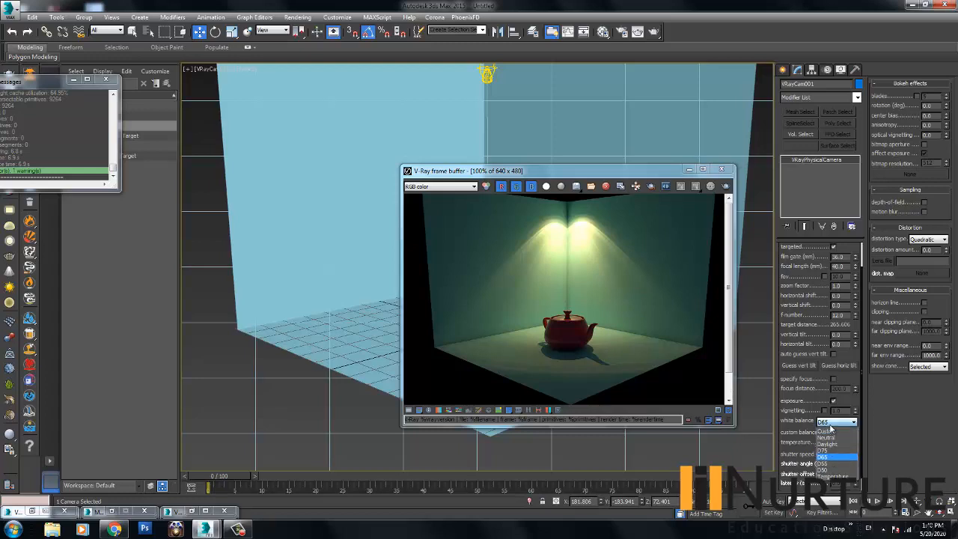
{"action": "left_click", "coordinate": [829, 436]}
{"action": "left_click", "coordinate": [835, 425]}
{"action": "left_click", "coordinate": [834, 447]}
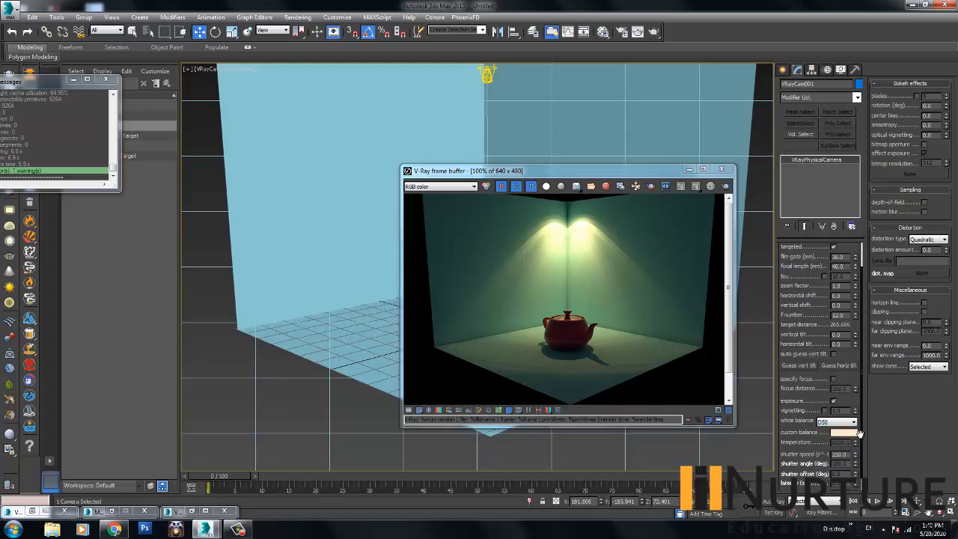
{"action": "left_click", "coordinate": [726, 186]}
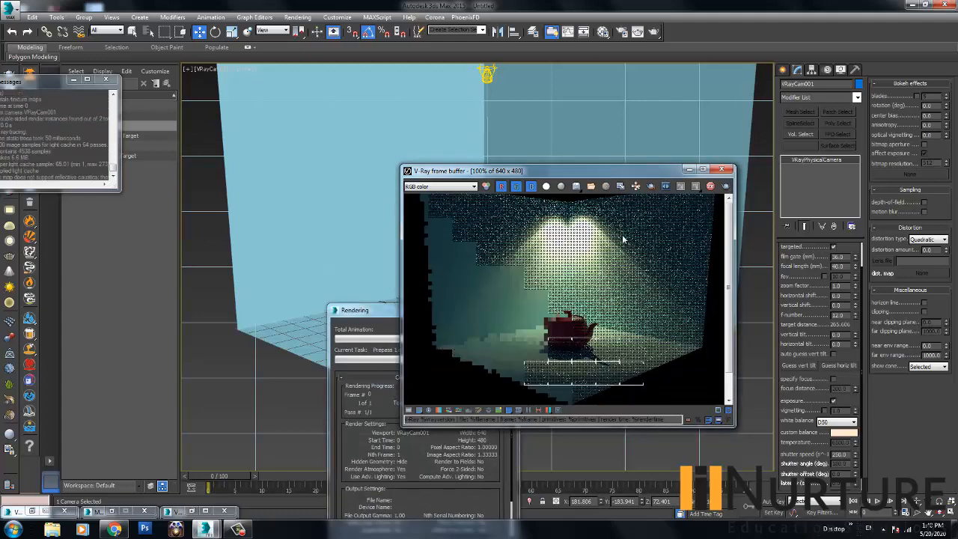
- Try the camera's D75 white balance, settle on Neutral and render the scene again
{"action": "left_click", "coordinate": [851, 423]}
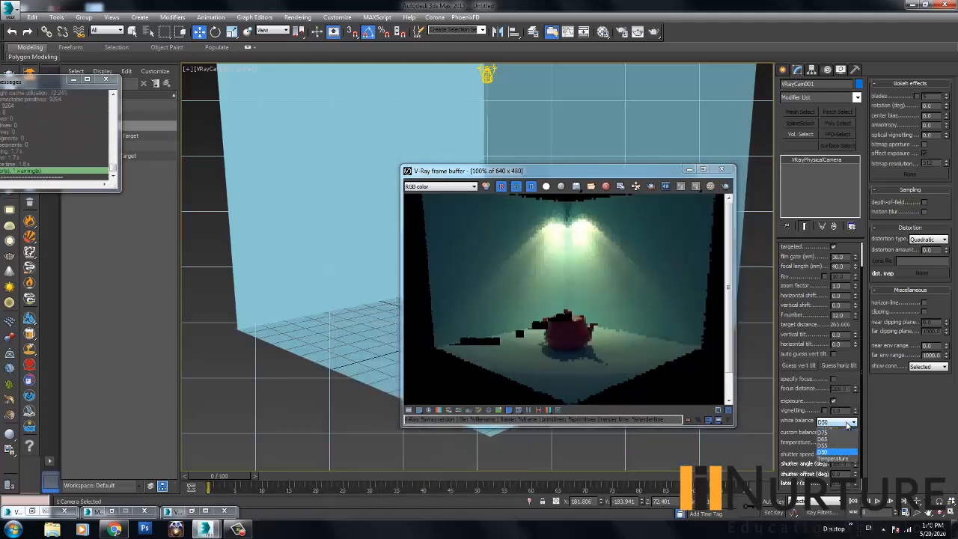
{"action": "left_click", "coordinate": [830, 432]}
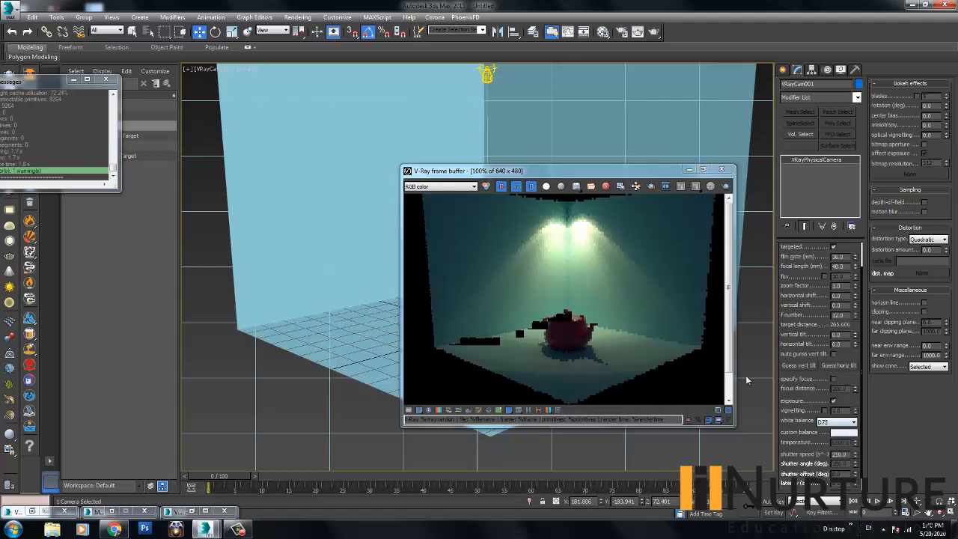
{"action": "left_click", "coordinate": [833, 424]}
{"action": "left_click", "coordinate": [828, 431]}
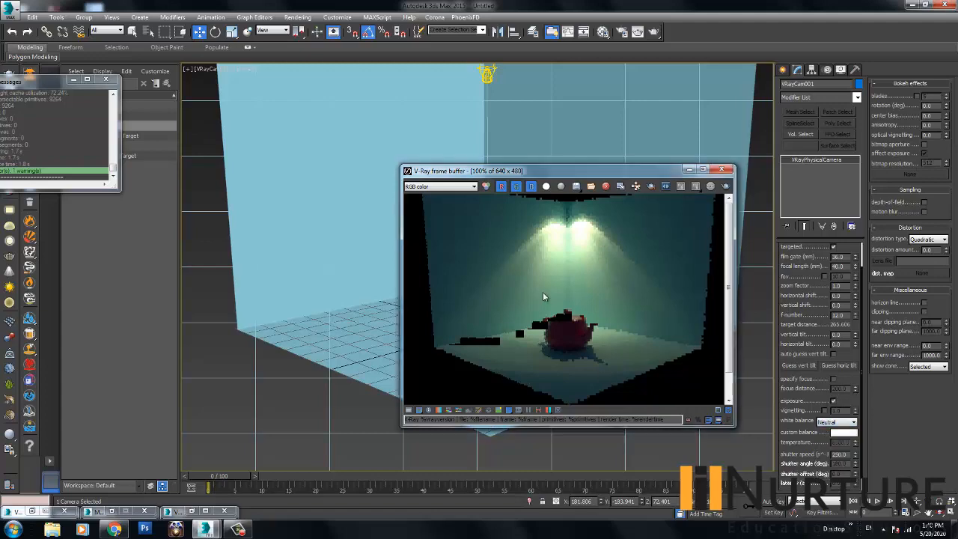
{"action": "left_click", "coordinate": [725, 187]}
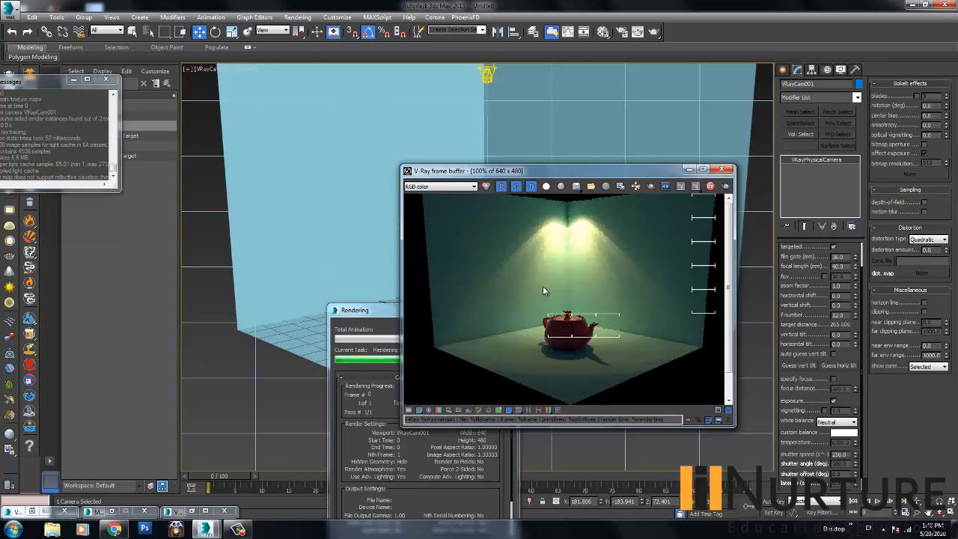
- Review the corner IES light's parameters, change its intensity type from power to intensity (cd) and re-render
{"action": "left_click", "coordinate": [485, 73]}
{"action": "left_click_drag", "start_coordinate": [842, 456], "coordinate": [814, 337]}
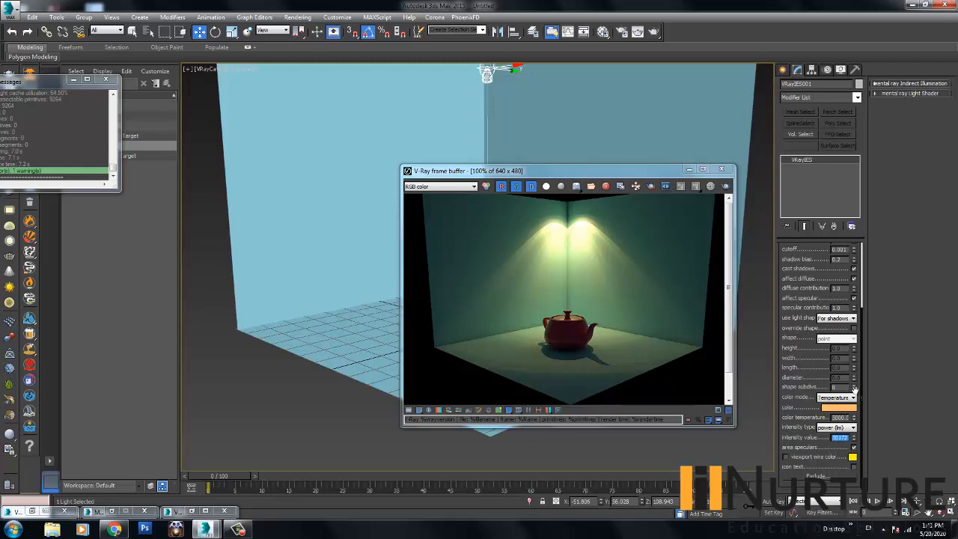
{"action": "mouse_move", "coordinate": [816, 282]}
{"action": "left_mouse_down"}
{"action": "mouse_move", "coordinate": [816, 385]}
{"action": "mouse_move", "coordinate": [812, 278]}
{"action": "left_mouse_up"}
{"action": "scroll", "coordinate": [811, 363], "scroll_direction": "up", "scroll_amount": 2}
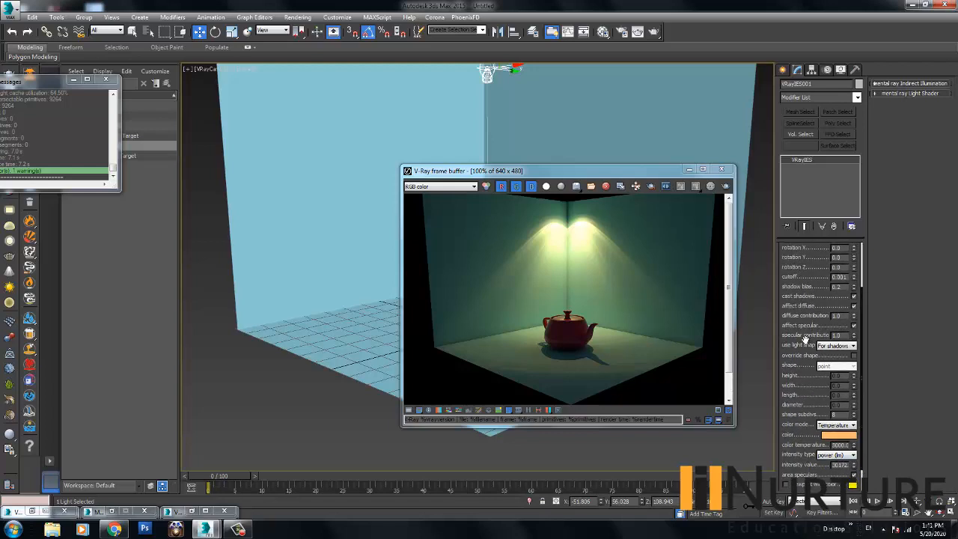
{"action": "scroll", "coordinate": [816, 416], "scroll_direction": "down", "scroll_amount": 2}
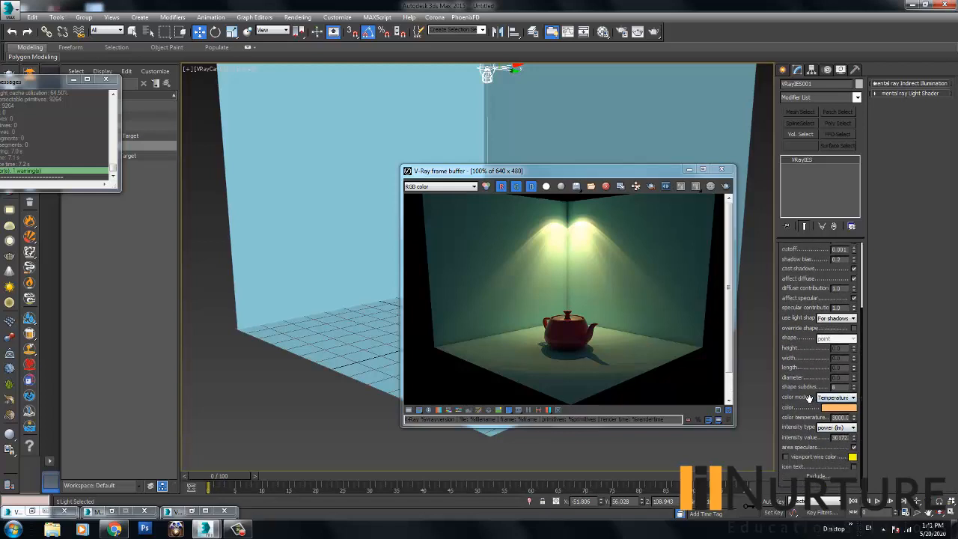
{"action": "left_click", "coordinate": [830, 429]}
{"action": "left_click", "coordinate": [839, 442]}
{"action": "left_click", "coordinate": [844, 430]}
{"action": "left_click", "coordinate": [844, 436]}
{"action": "left_click", "coordinate": [843, 429]}
{"action": "left_click", "coordinate": [841, 443]}
{"action": "scroll", "coordinate": [820, 360], "scroll_direction": "up", "scroll_amount": 5}
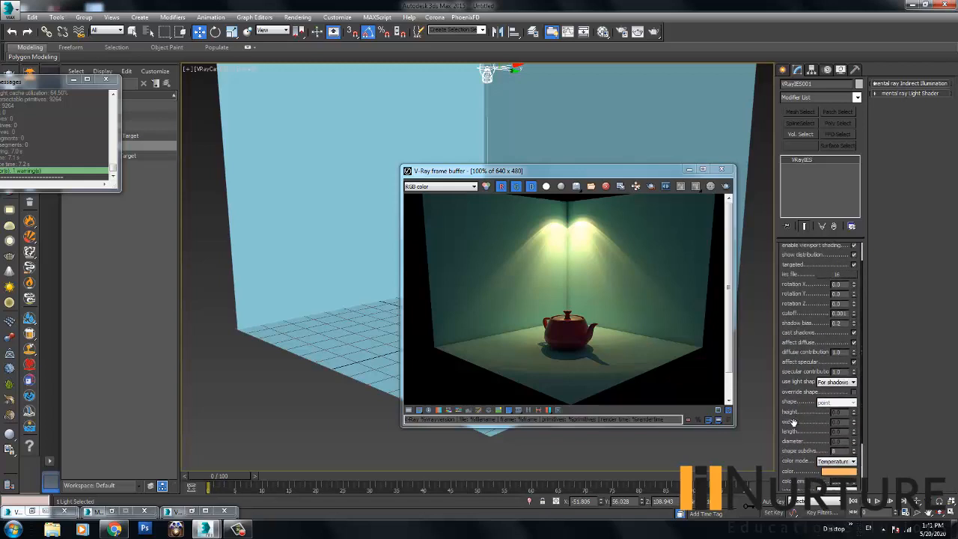
{"action": "left_click", "coordinate": [726, 185]}
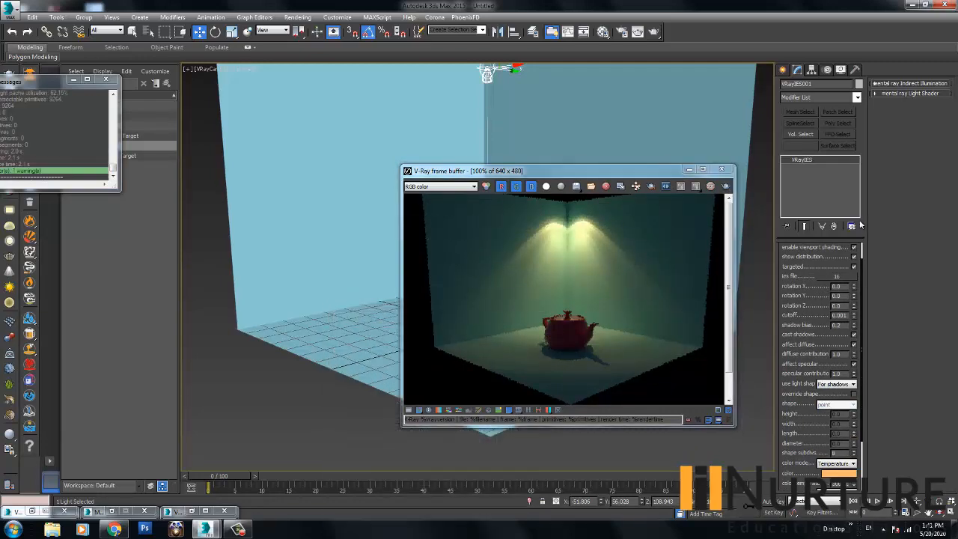
- Replace the IES light's profile with 14.IES and render the camera view
{"action": "left_click", "coordinate": [852, 278]}
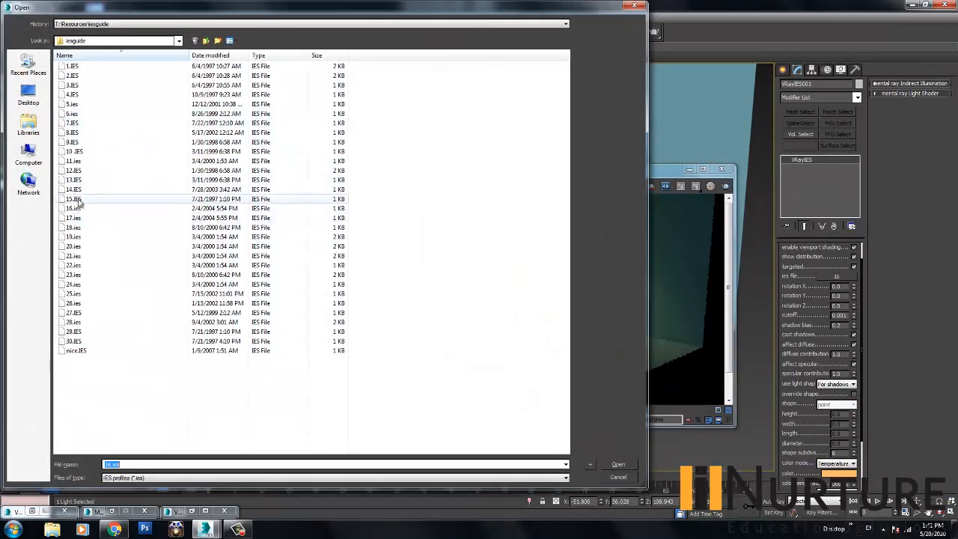
{"action": "left_click", "coordinate": [112, 190]}
{"action": "left_click", "coordinate": [620, 465]}
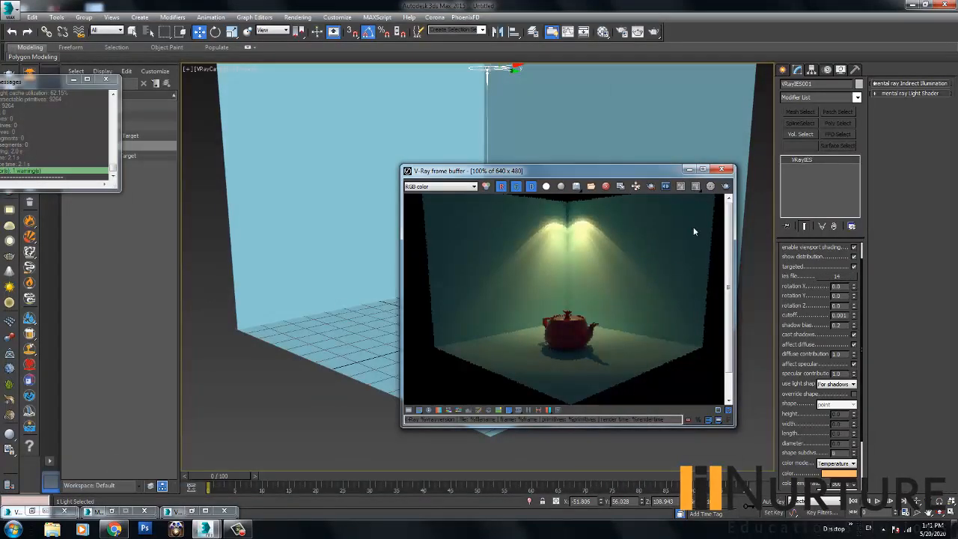
{"action": "left_click", "coordinate": [711, 187]}
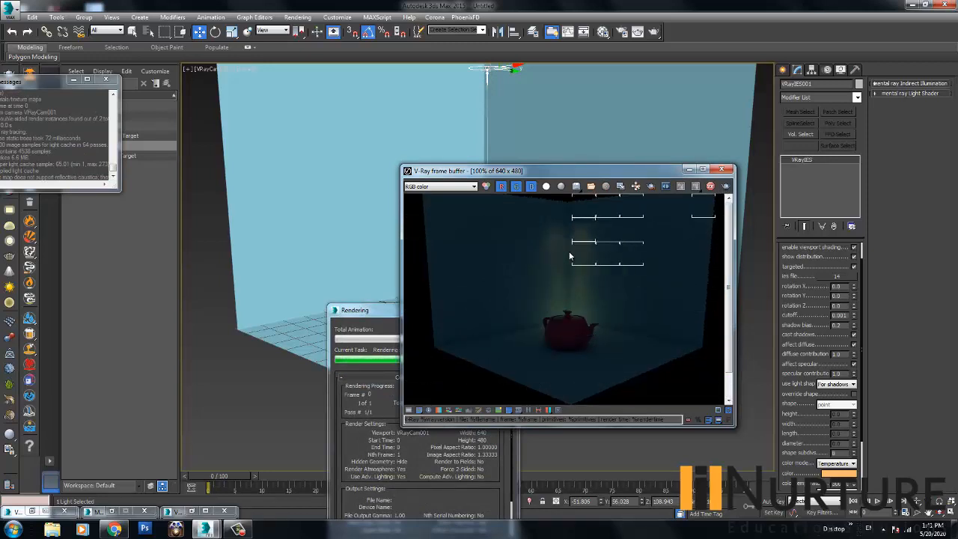
- Raise the IES light's intensity value to about 75000 cd and render the scene again
{"action": "scroll", "coordinate": [828, 455], "scroll_direction": "down", "scroll_amount": 3}
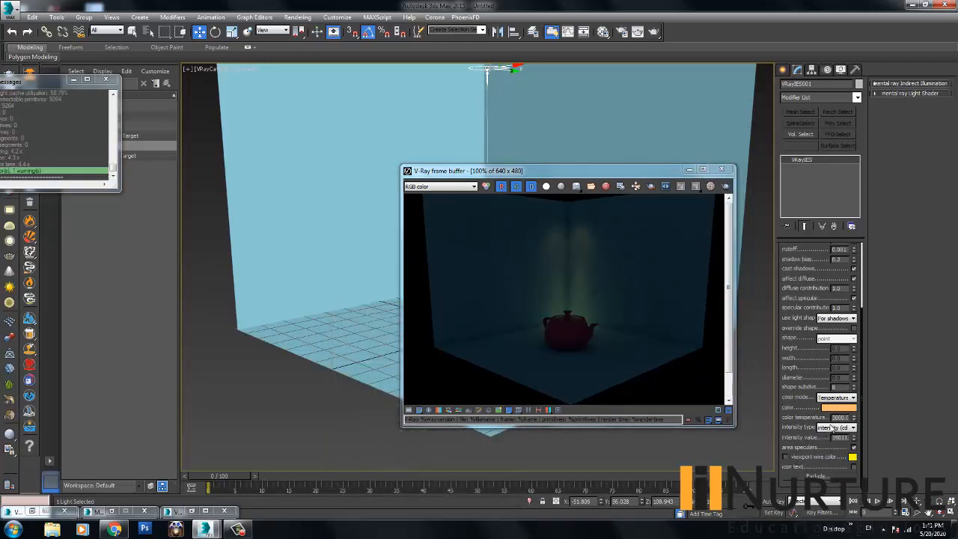
{"action": "double_click", "coordinate": [838, 437]}
{"action": "type", "text": "75"}
{"action": "key", "text": "Return"}
{"action": "left_click", "coordinate": [726, 187]}
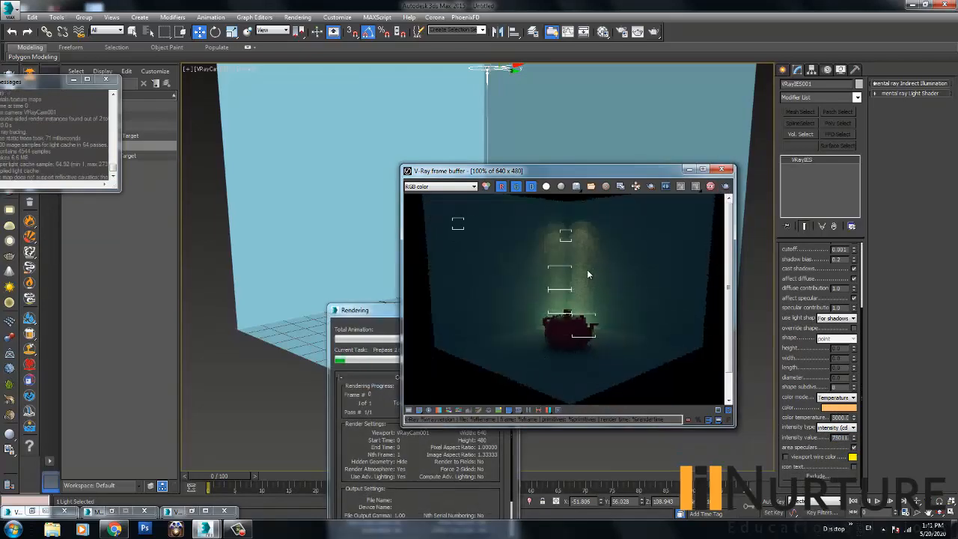